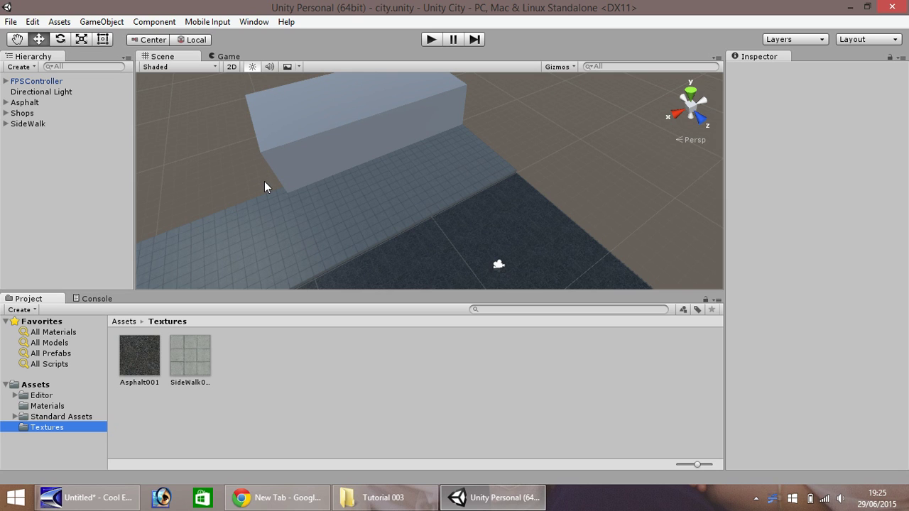
- Frame the street view, then select the grey Shop001 block with the Move tool
click(16, 39)
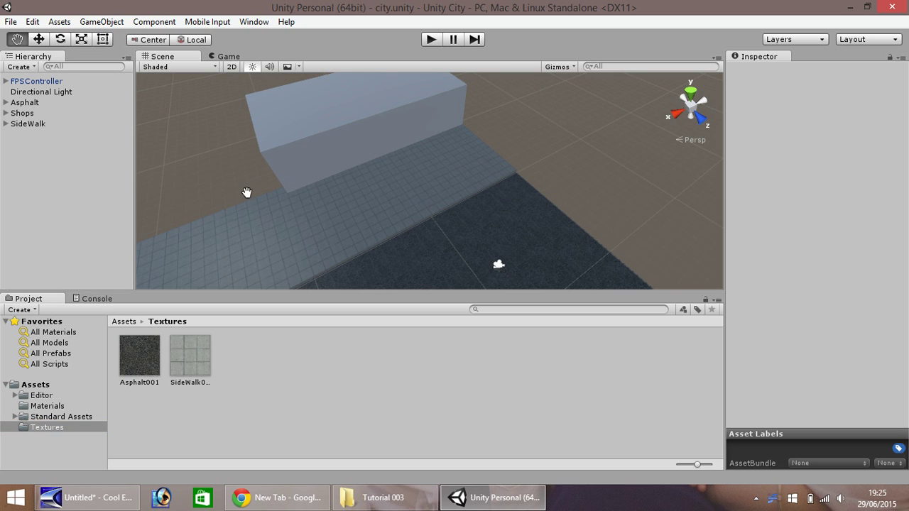
drag(246, 193, 227, 90)
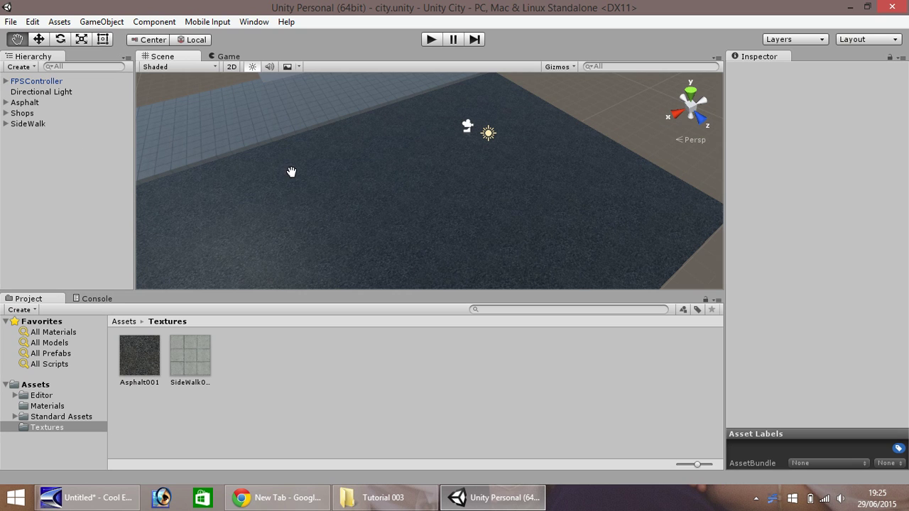
drag(291, 170, 301, 270)
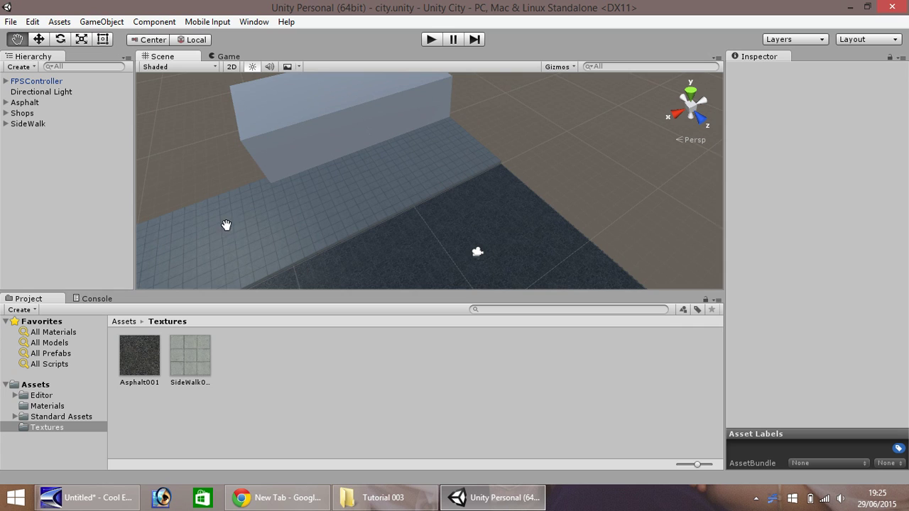
drag(302, 217, 379, 140)
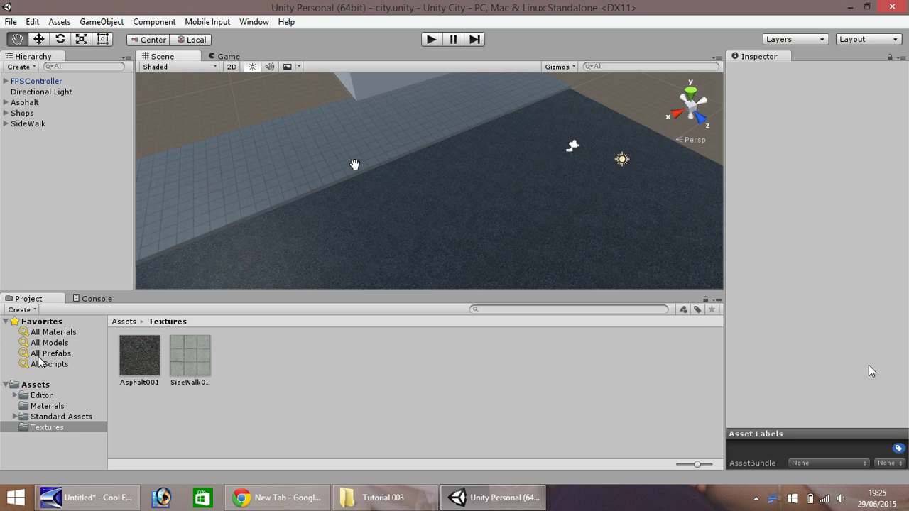
drag(422, 130, 399, 152)
scroll(399, 148, down, 5)
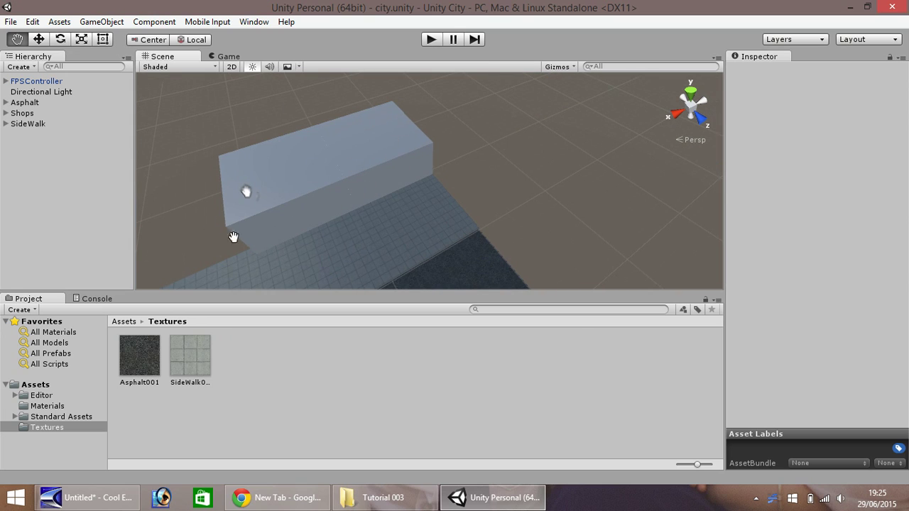
drag(234, 236, 313, 161)
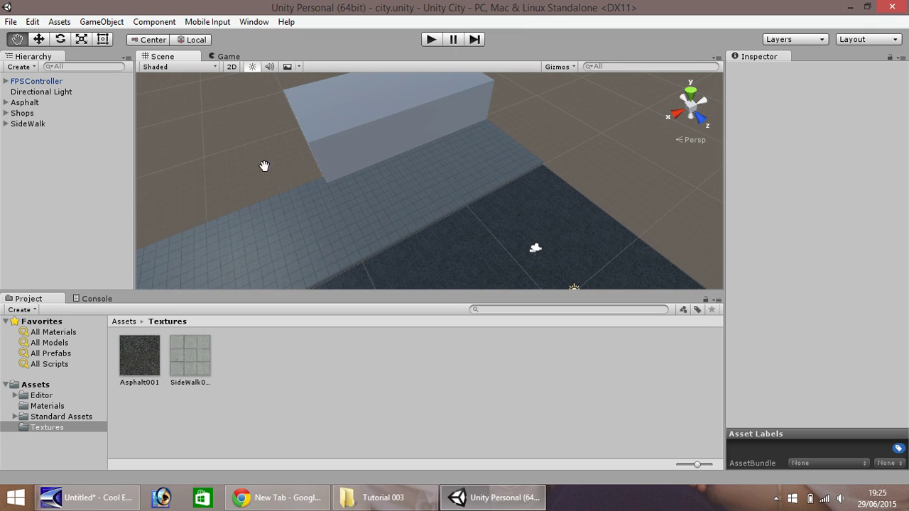
drag(284, 231, 285, 225)
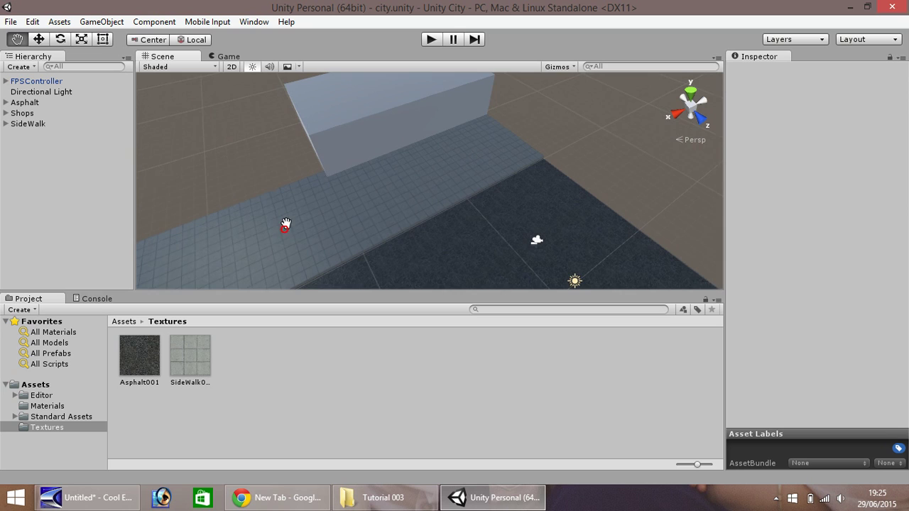
scroll(296, 211, down, 5)
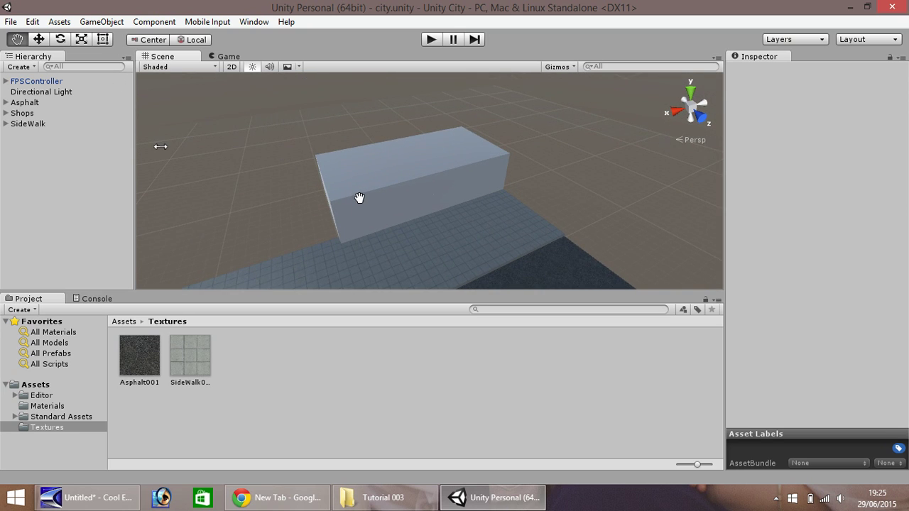
click(41, 39)
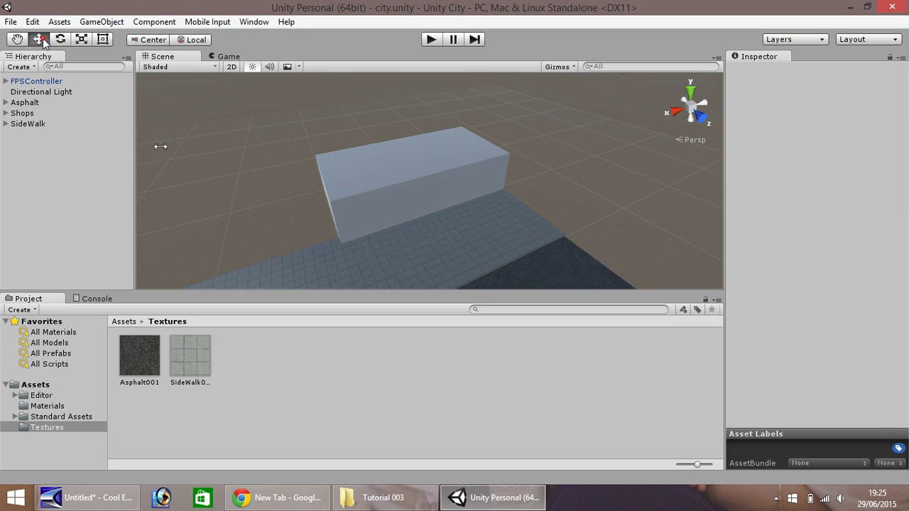
click(372, 199)
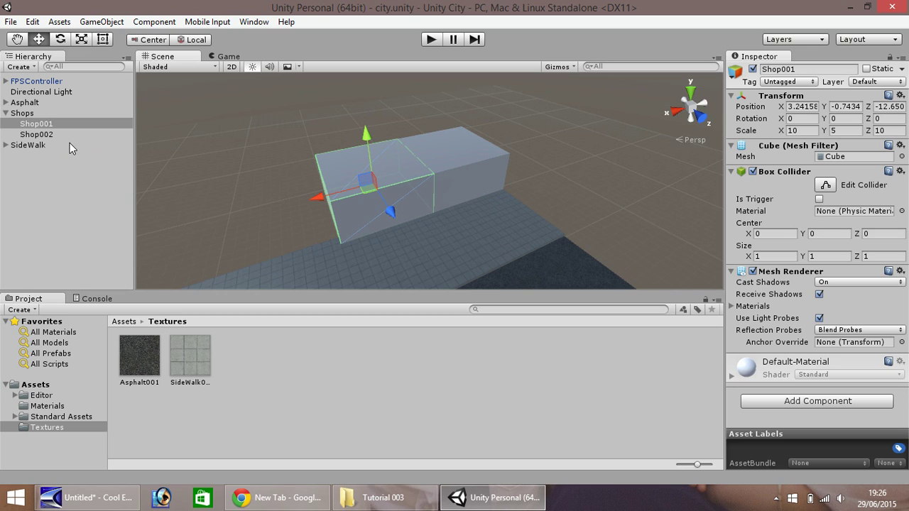
- Make a 'GroundTextures' folder under Textures holding the Asphalt001 and SideWalk textures
right_click(45, 428)
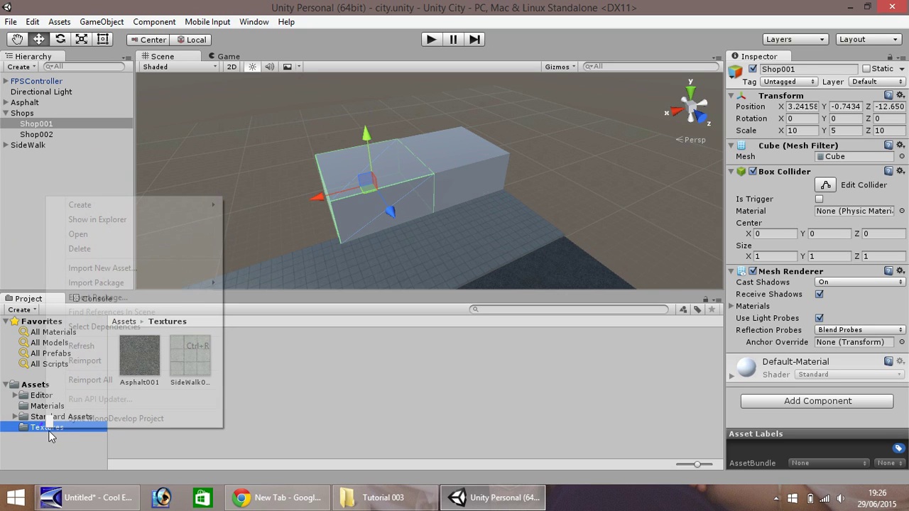
mouse_move(203, 205)
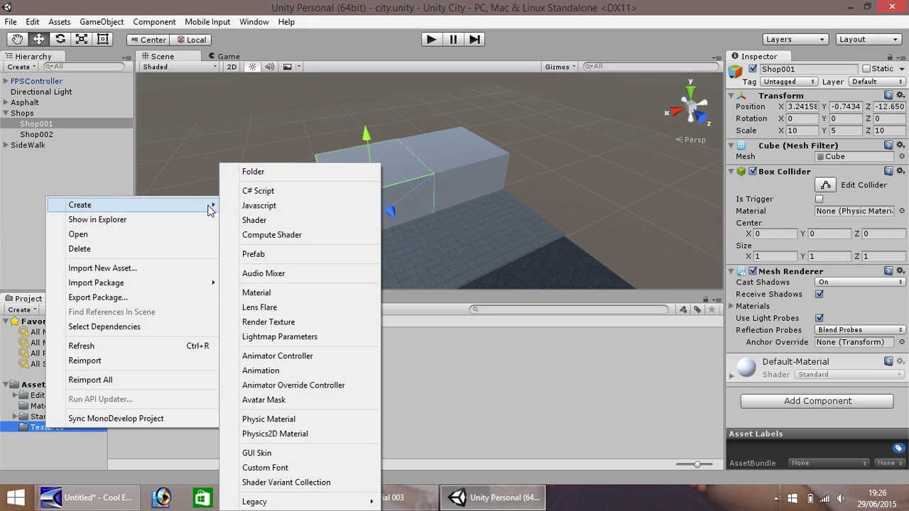
click(267, 171)
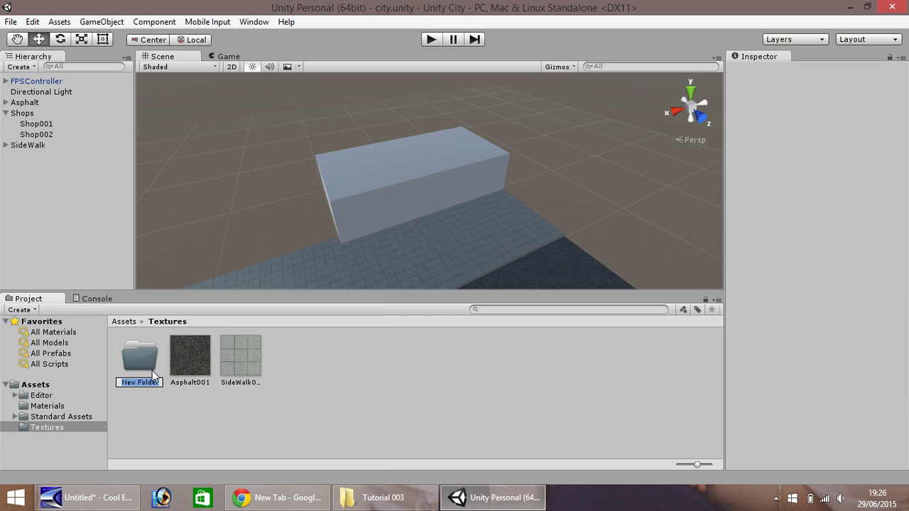
text(Groun)
text(dTextures)
key(Return)
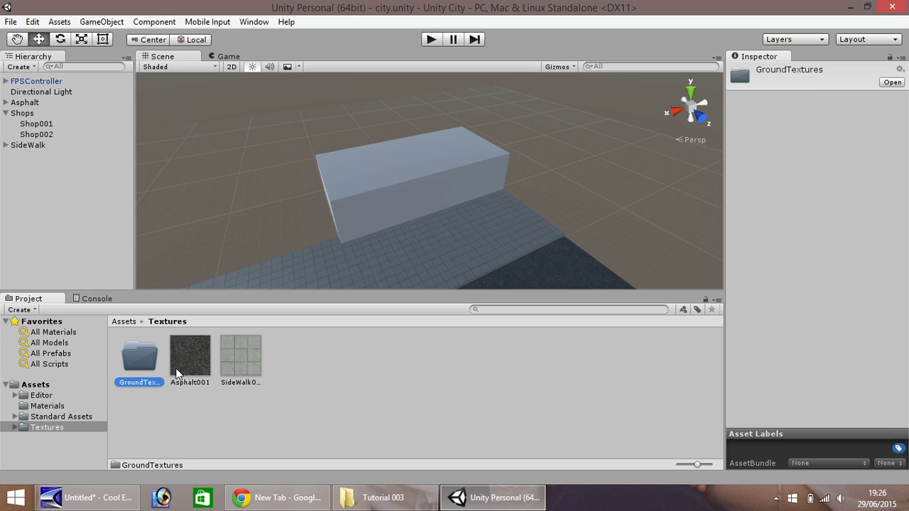
drag(191, 348, 133, 358)
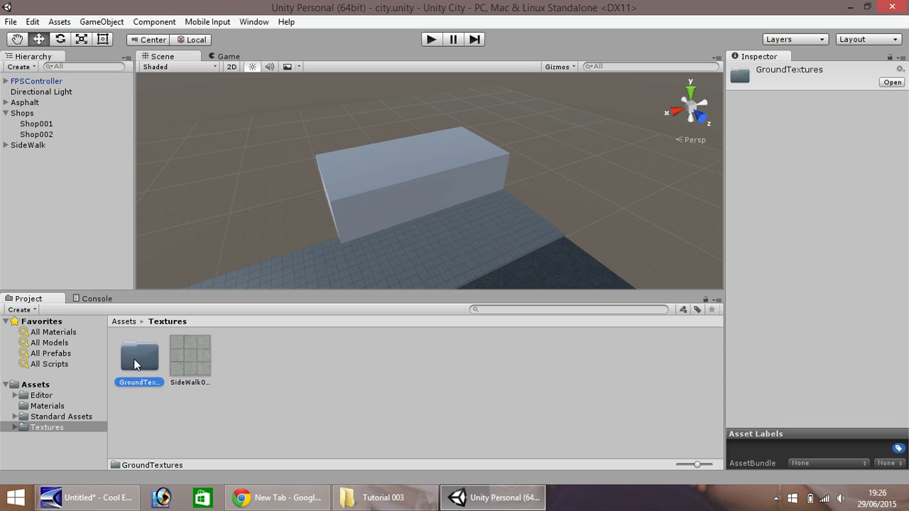
drag(191, 361, 135, 356)
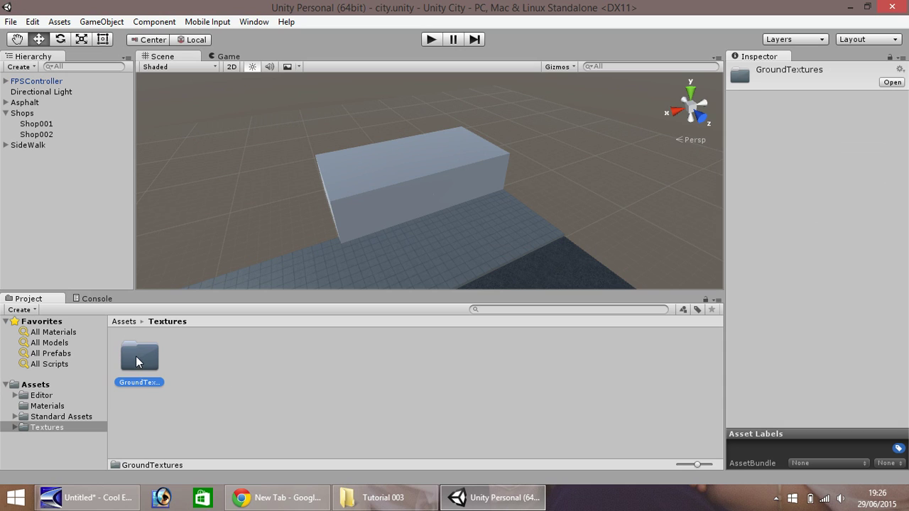
- Create a 'ShopFaceTextures' folder under Textures and open it
click(9, 428)
click(15, 427)
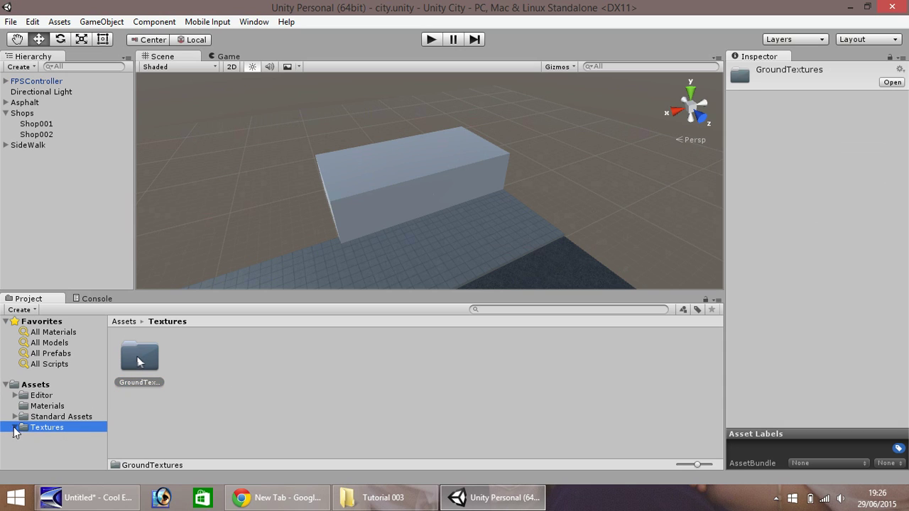
right_click(52, 426)
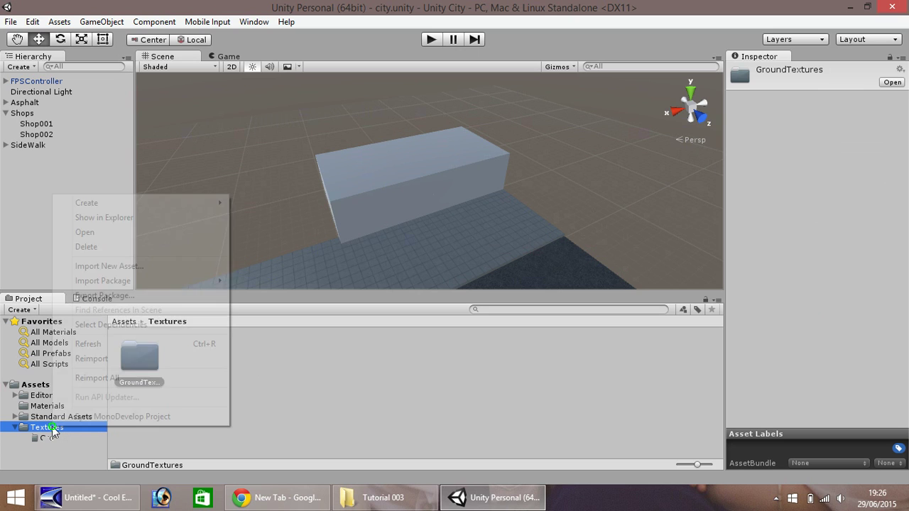
mouse_move(167, 202)
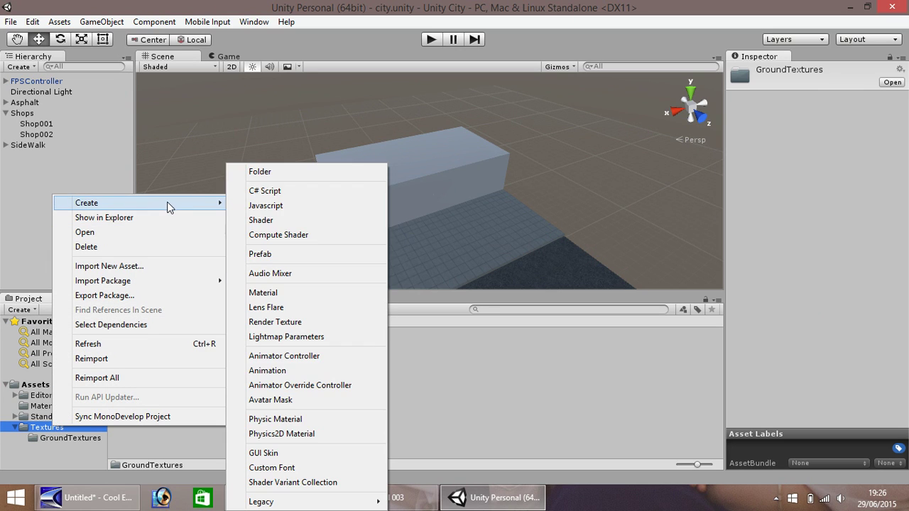
click(262, 173)
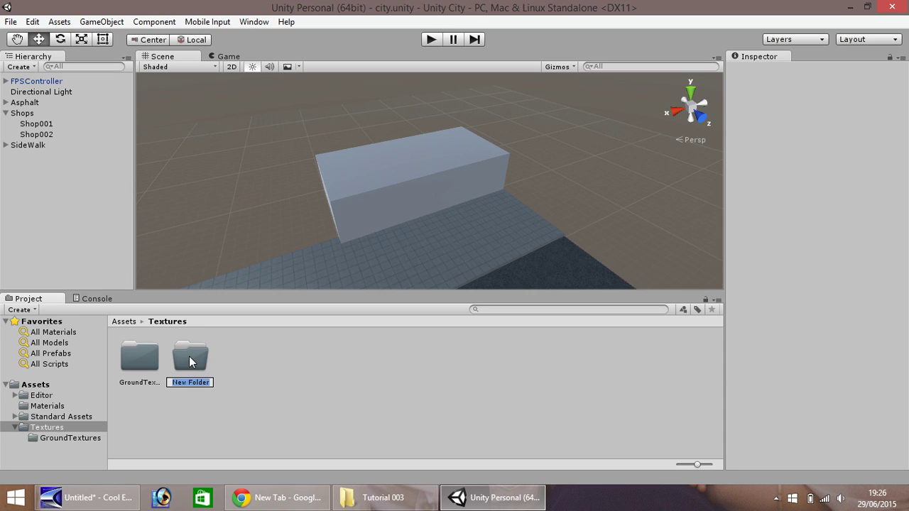
text(ShopF)
text(ace)
text(Textures)
key(Return)
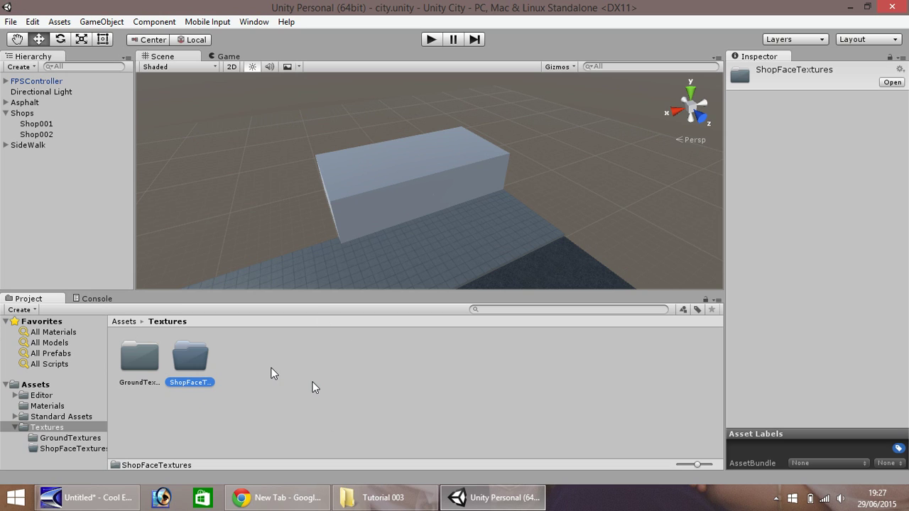
click(188, 363)
double_click(188, 364)
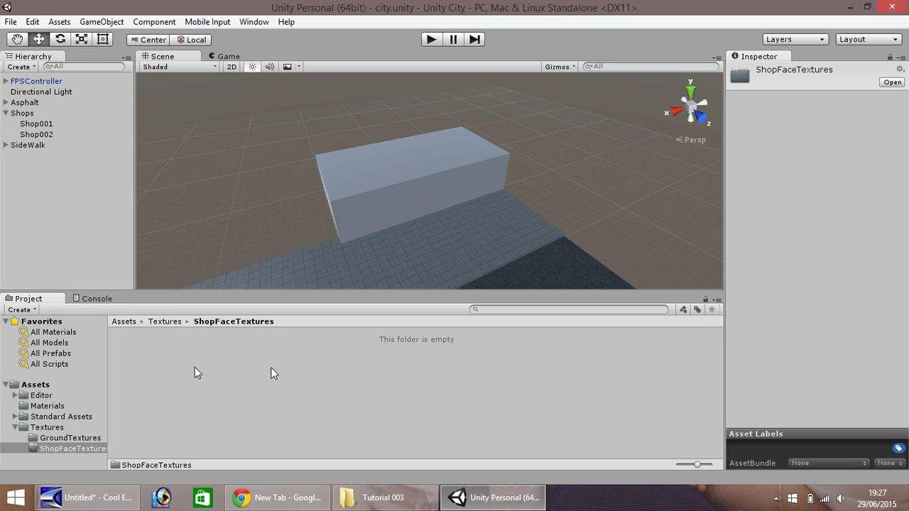
- Import Shop001.PNG from the Tutorial 003 Explorer window into ShopFaceTextures
click(365, 499)
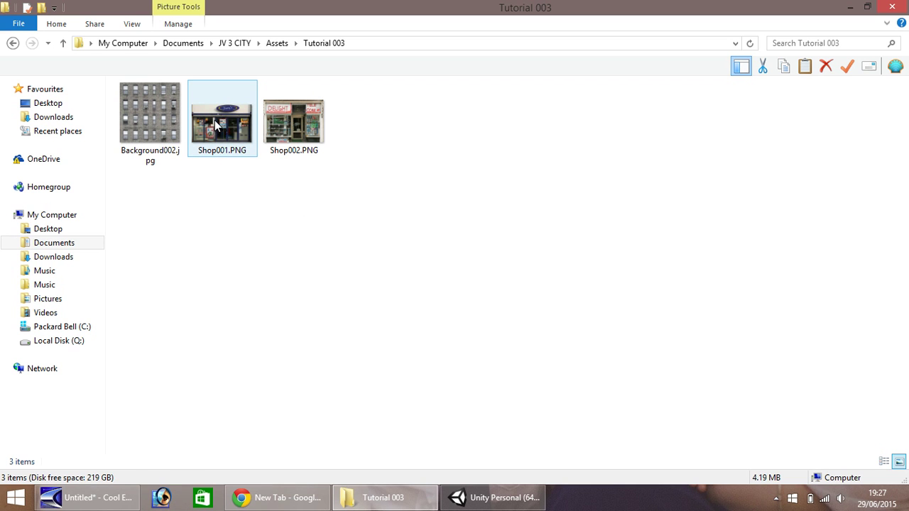
drag(214, 120, 196, 358)
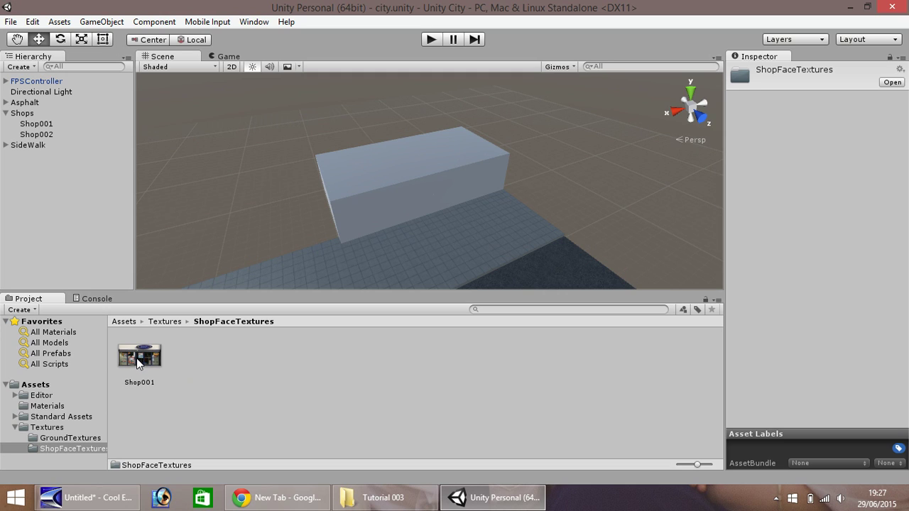
- Apply the Shop001 texture to the Shop001 cube and start play mode
drag(136, 357, 373, 272)
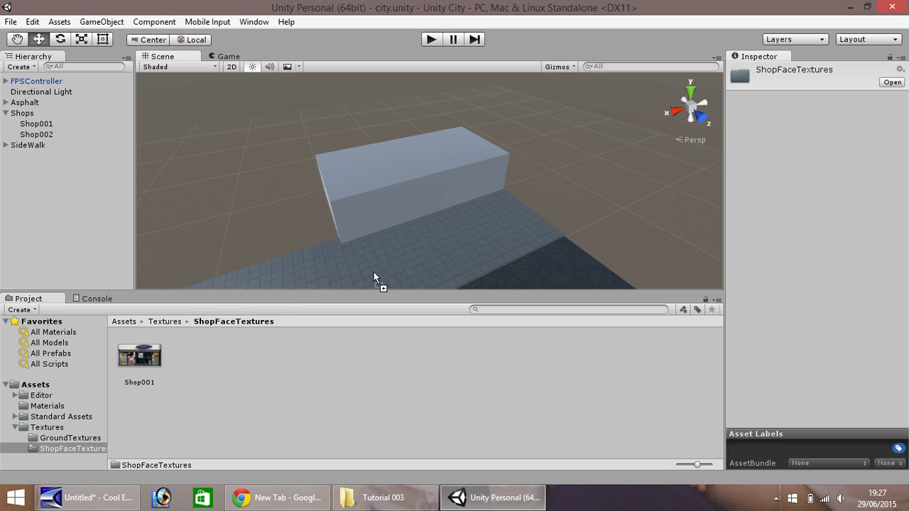
drag(362, 210, 363, 207)
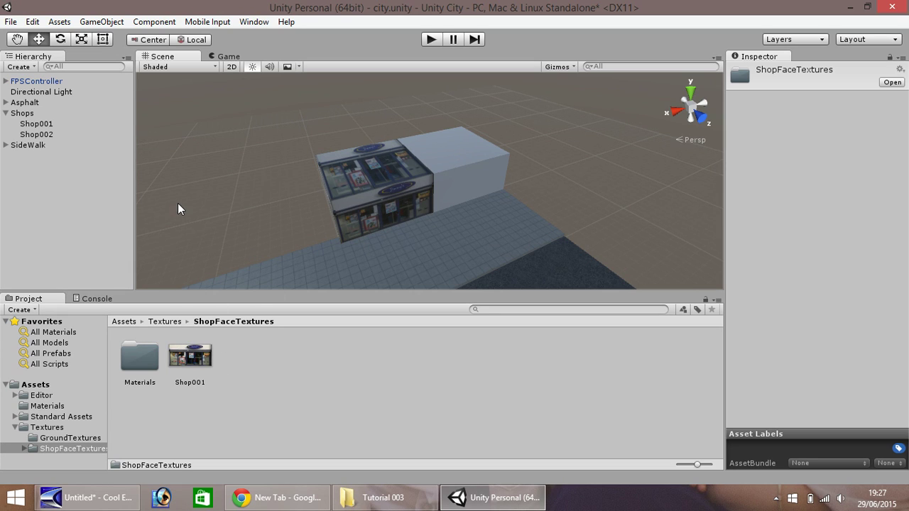
click(430, 39)
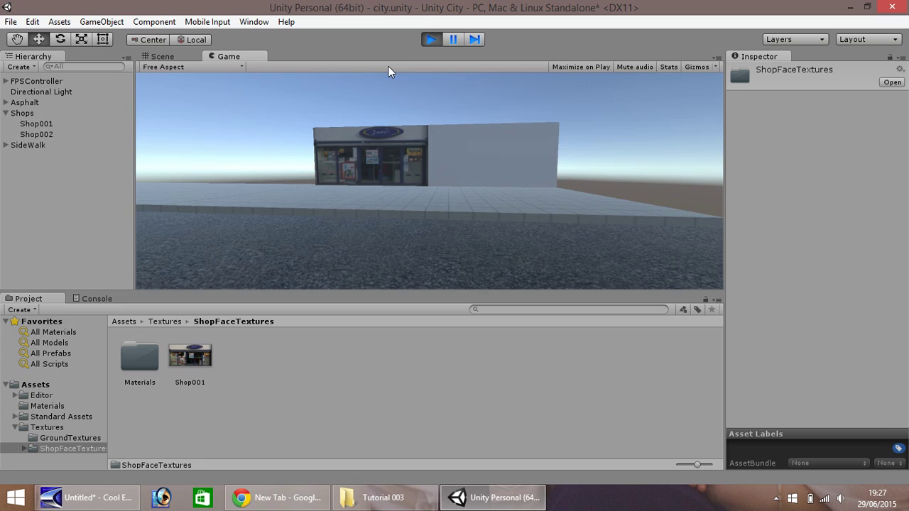
- Walk up to the Shop001 storefront in play mode, then stop and open ShopFaceTextures
key(w)
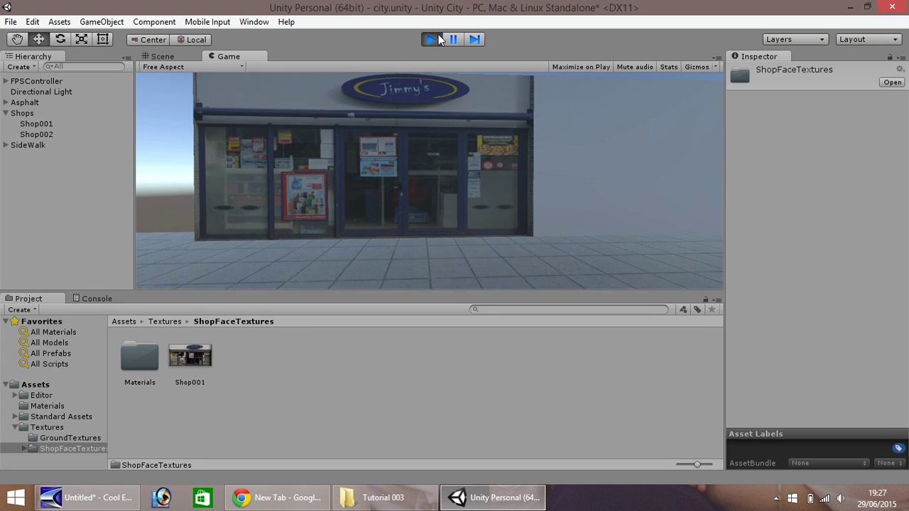
key(s)
key(a)
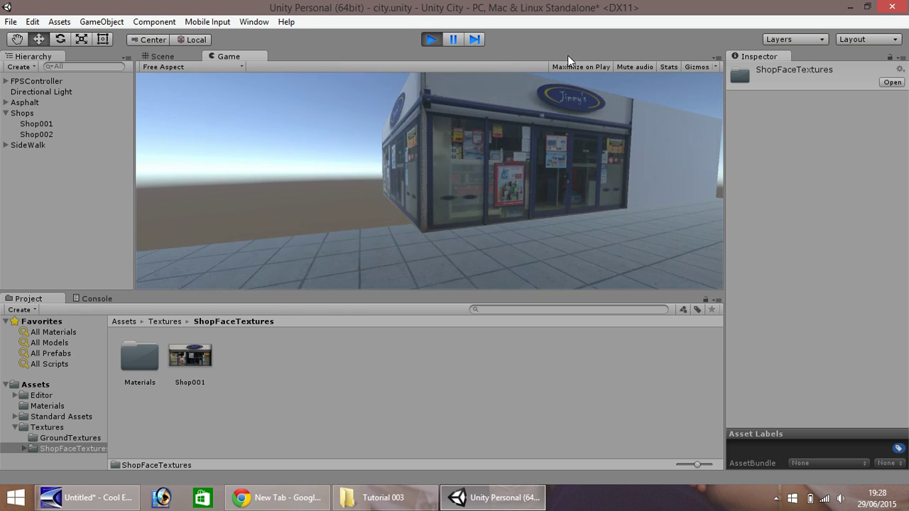
key(d)
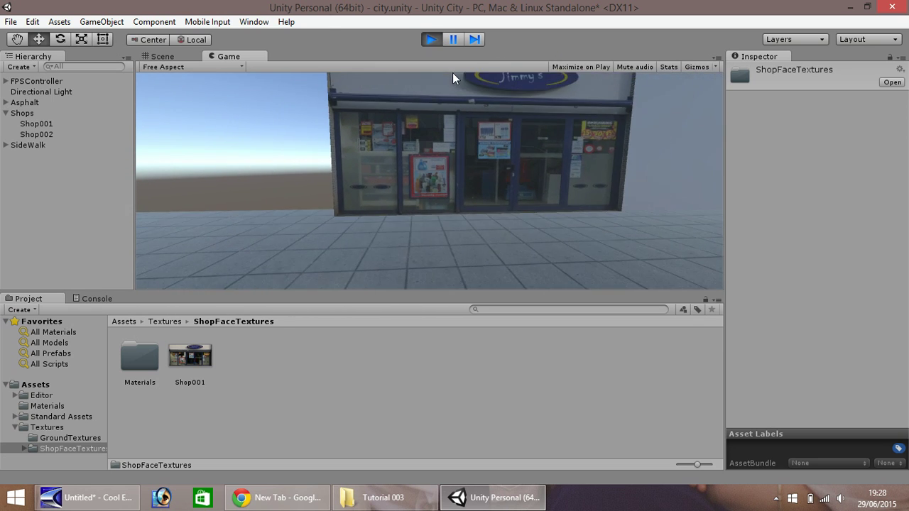
key(s)
key(w)
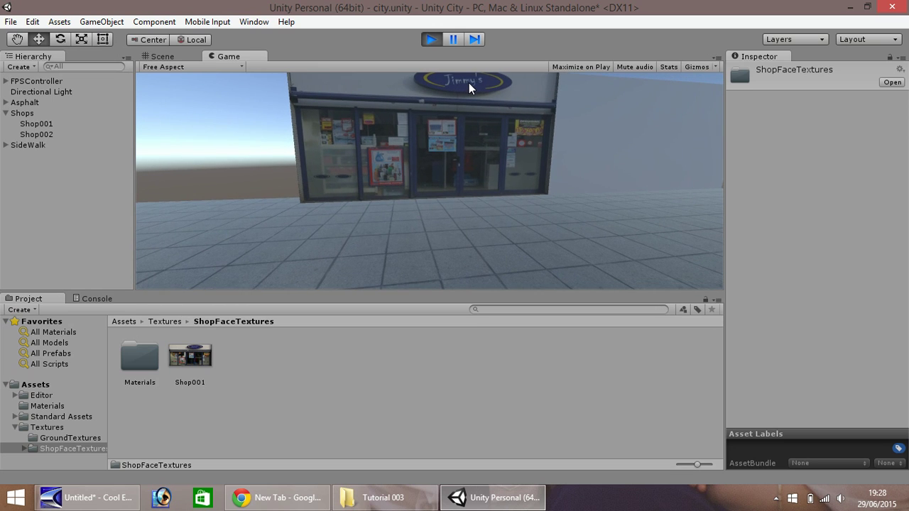
click(433, 39)
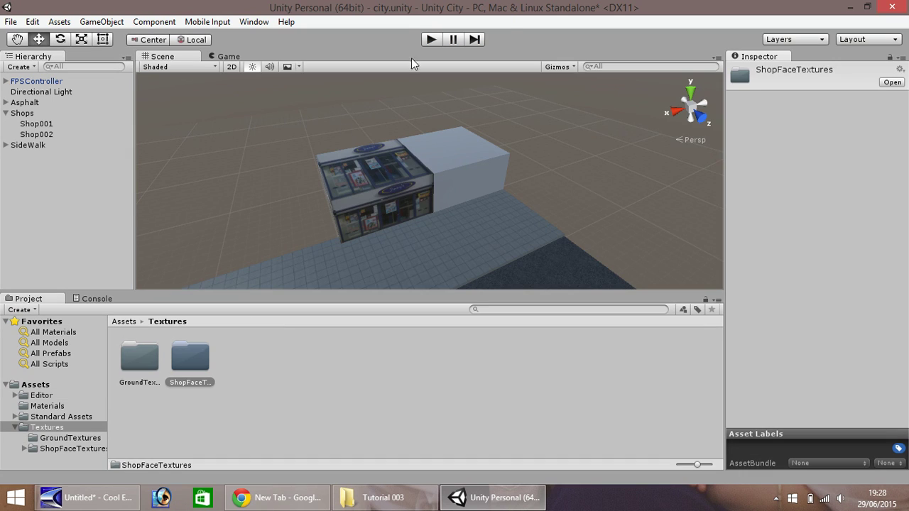
double_click(191, 357)
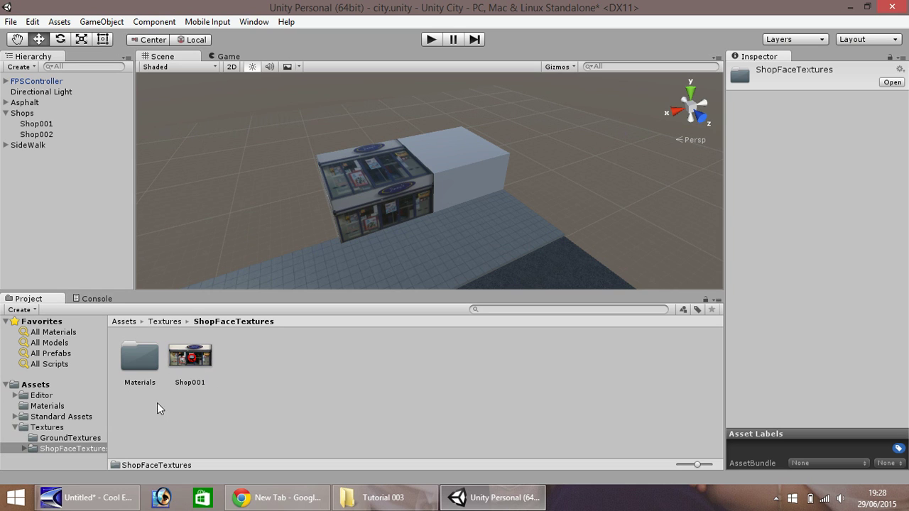
- Drag Shop002.PNG from the Tutorial 003 folder into Unity's ShopFaceTextures folder
click(376, 497)
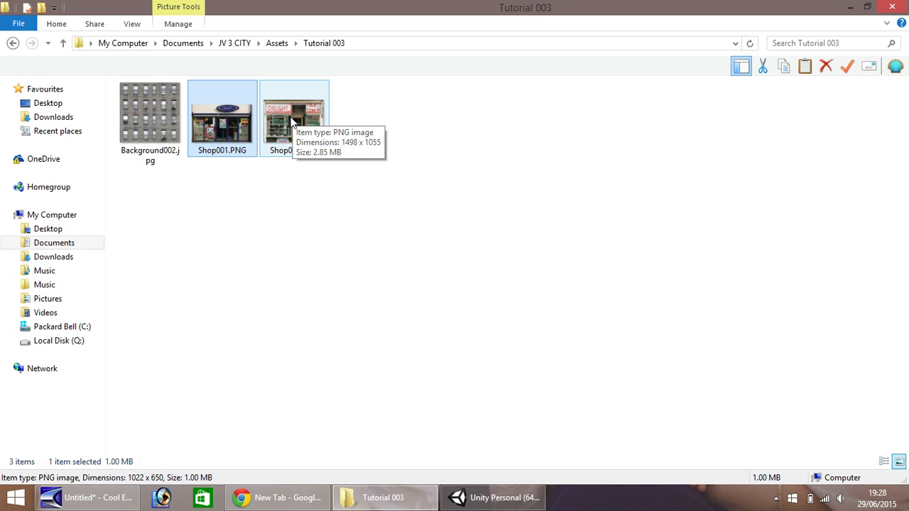
drag(283, 125, 365, 501)
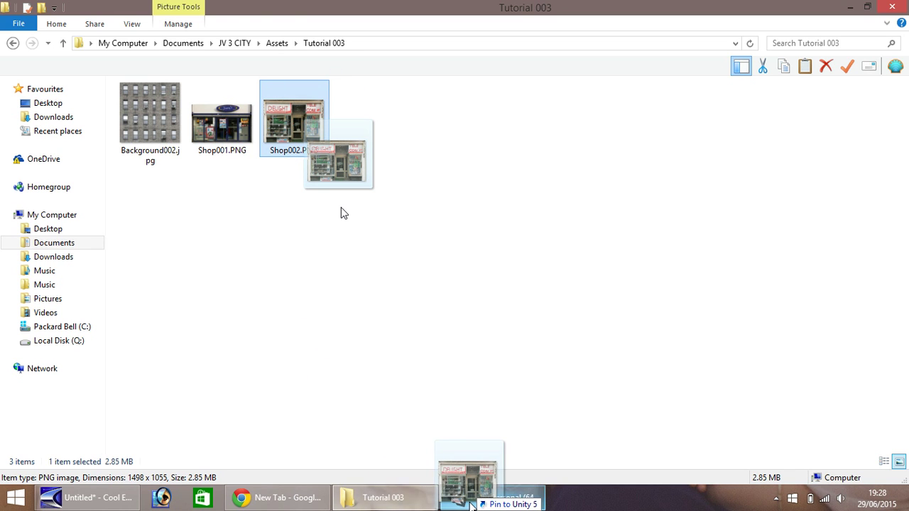
drag(472, 506, 232, 358)
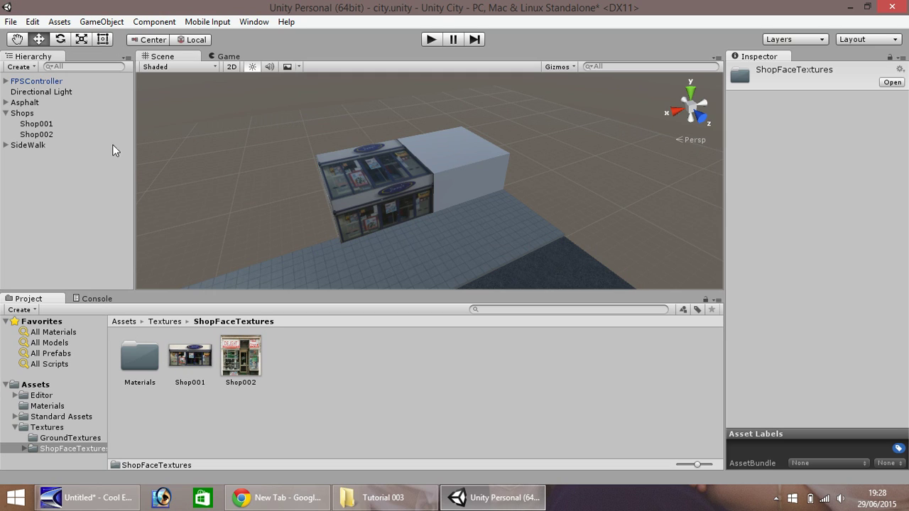
- Pan the scene, select Shop001, then select Shop002 to check its 10×5×10 scale
click(17, 39)
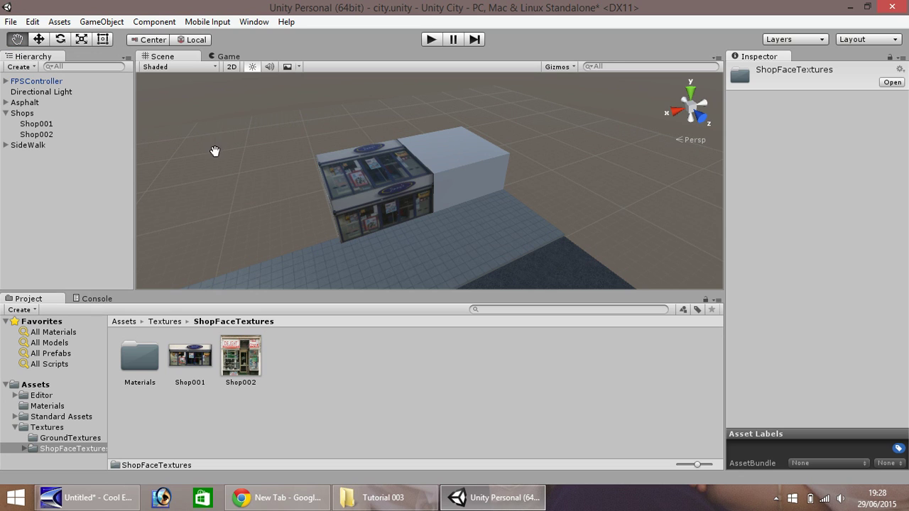
drag(216, 151, 145, 91)
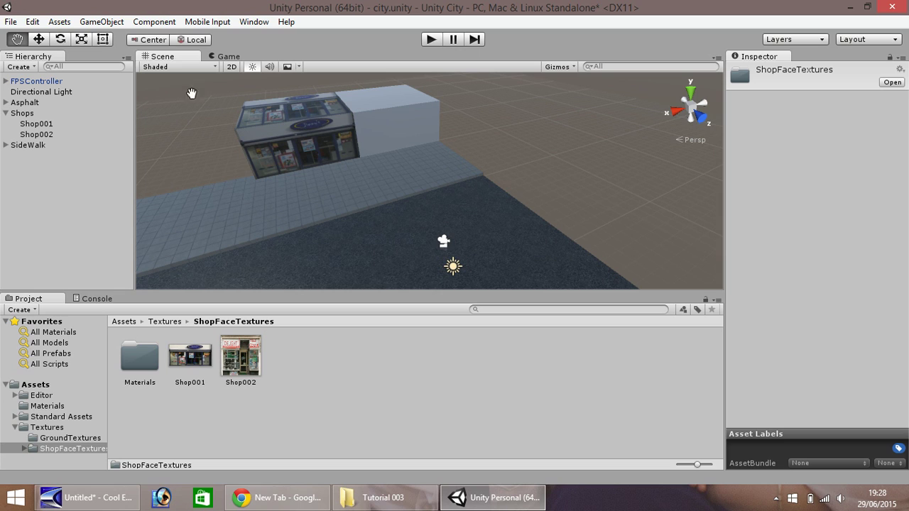
click(39, 40)
click(327, 144)
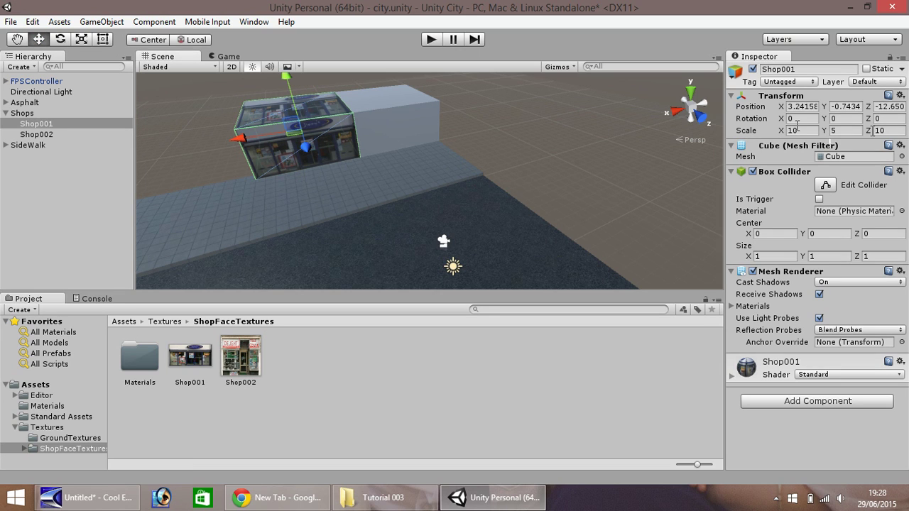
click(403, 123)
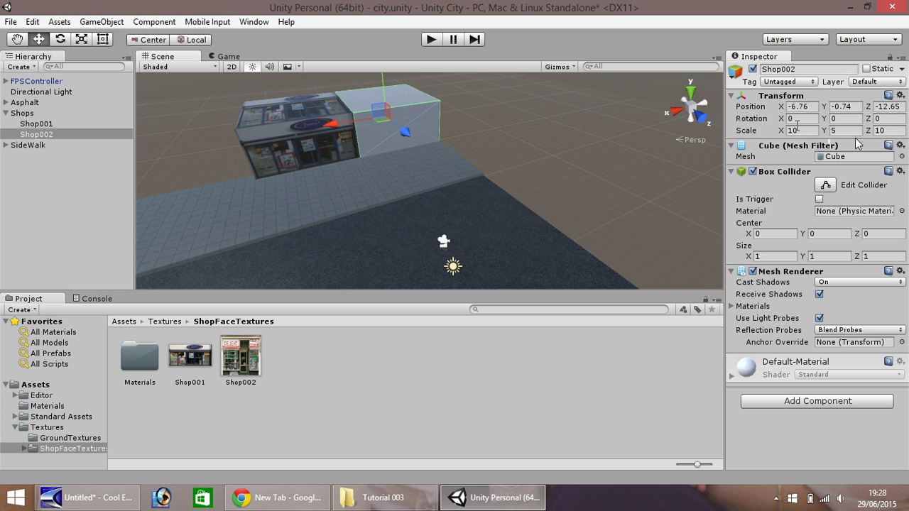
key(Return)
- Apply the DELIGHT Shop002 texture to the second shop box and zoom in on it
drag(236, 366, 382, 133)
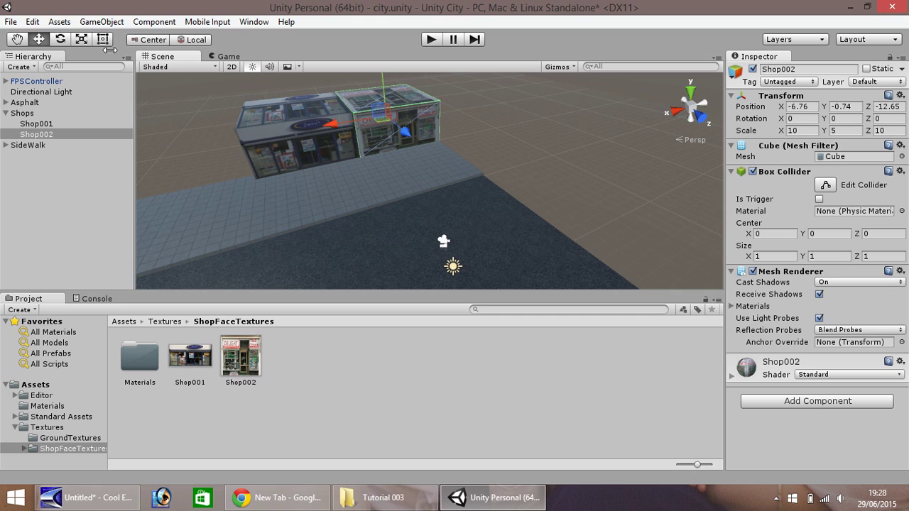
click(17, 40)
scroll(339, 149, up, 2)
scroll(347, 146, up, 3)
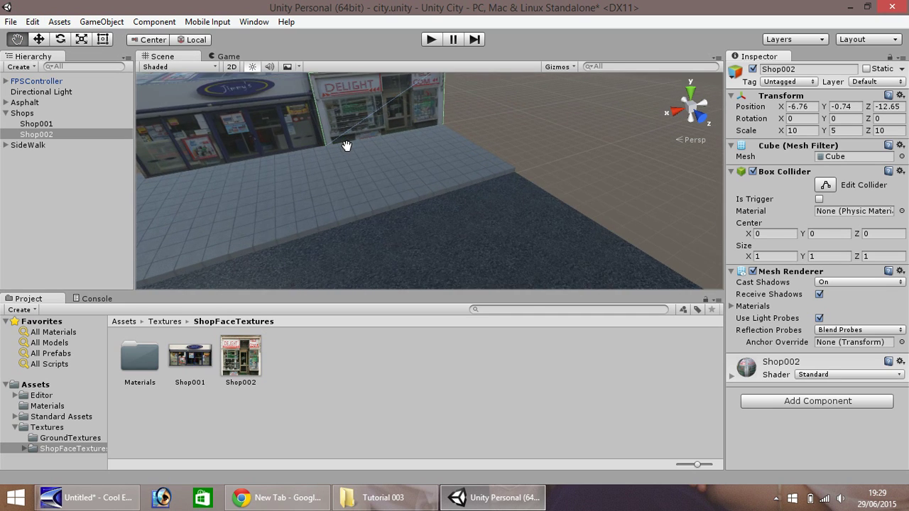
drag(345, 140, 310, 199)
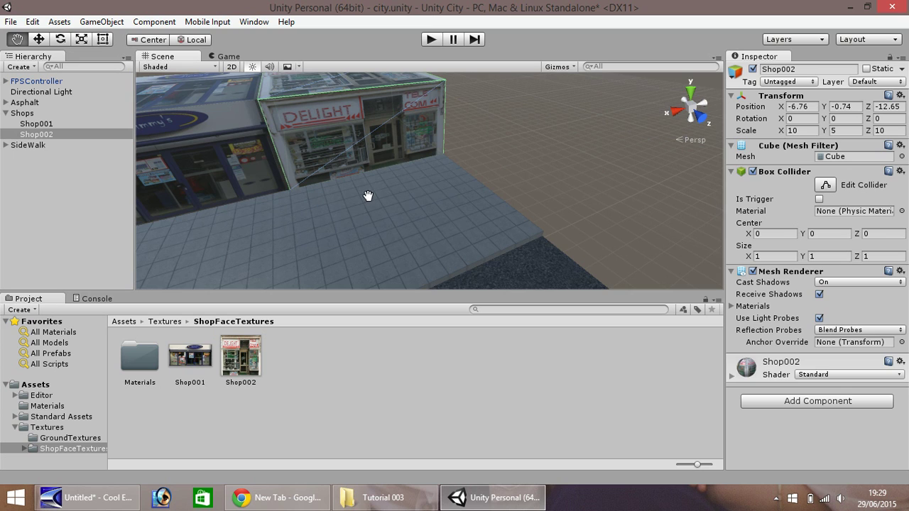
drag(367, 196, 345, 229)
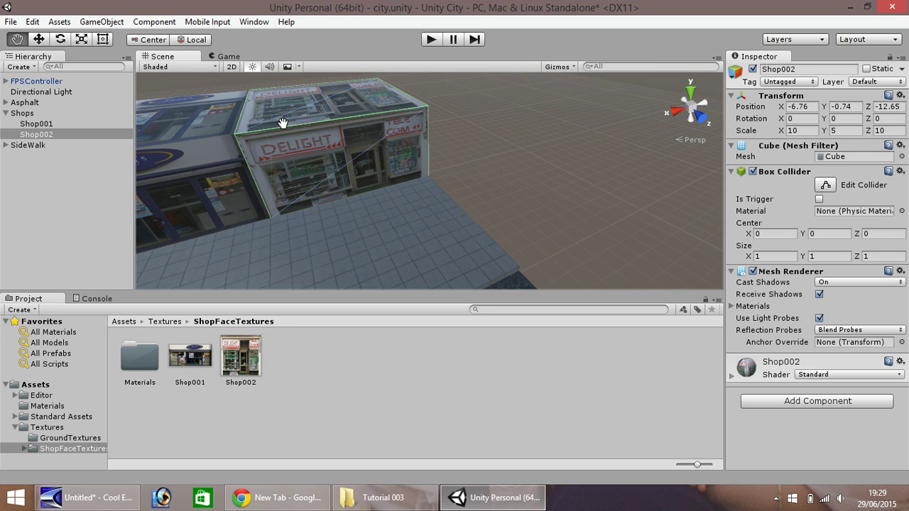
- Set Shop002's Y scale to 7 and raise it onto the pavement
click(39, 40)
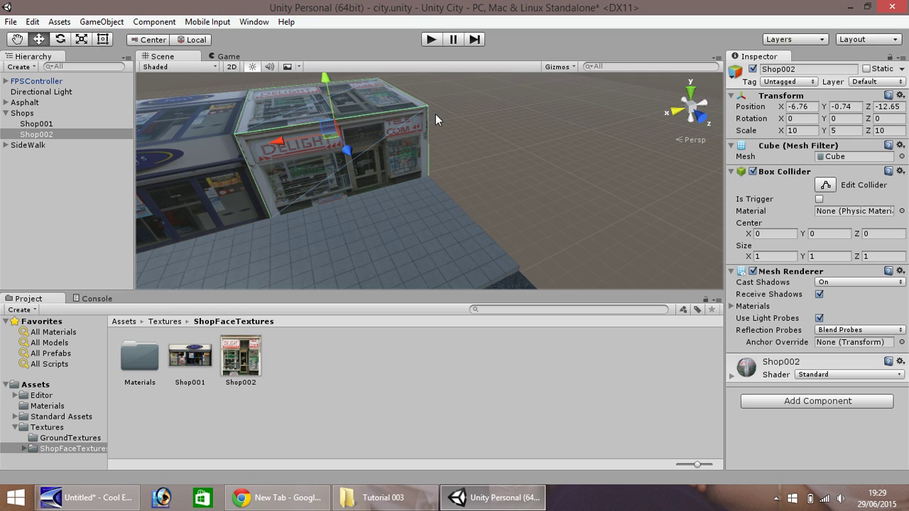
click(847, 130)
text(7)
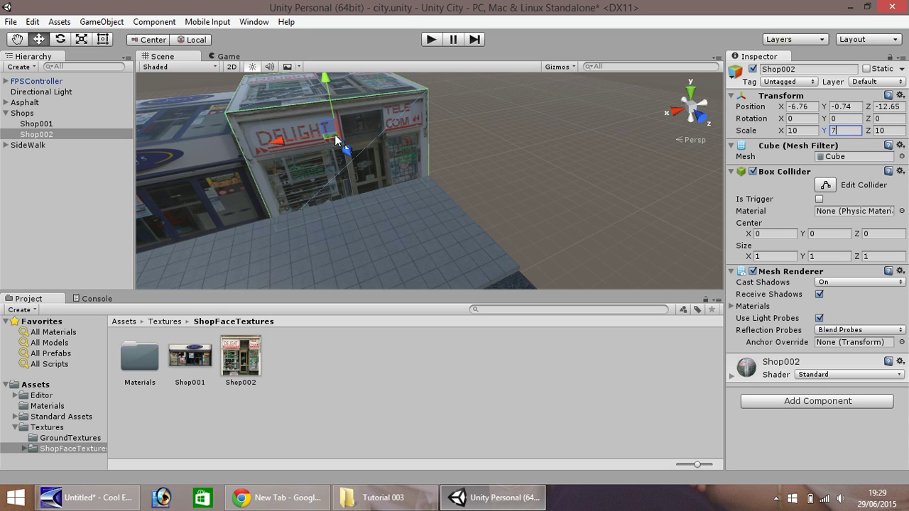
mouse_move(326, 82)
mouse_down()
mouse_move(318, 59)
mouse_move(323, 69)
mouse_up()
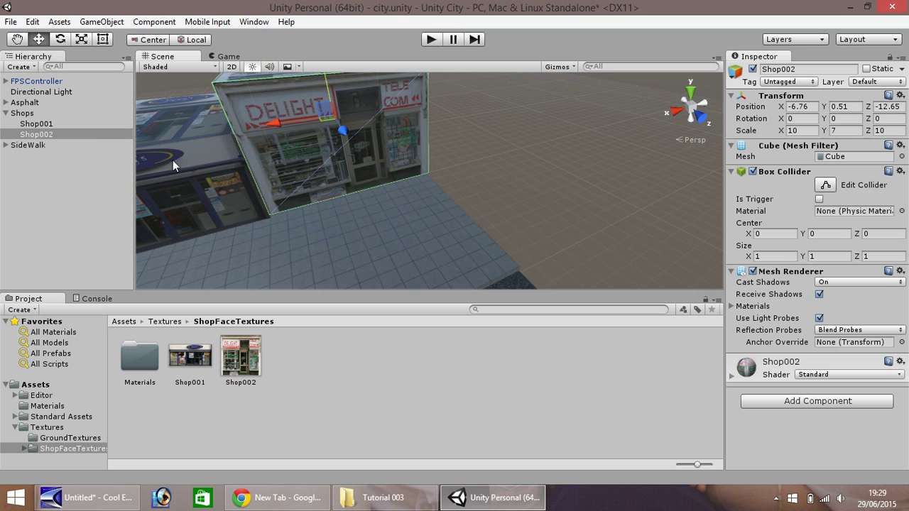
click(17, 40)
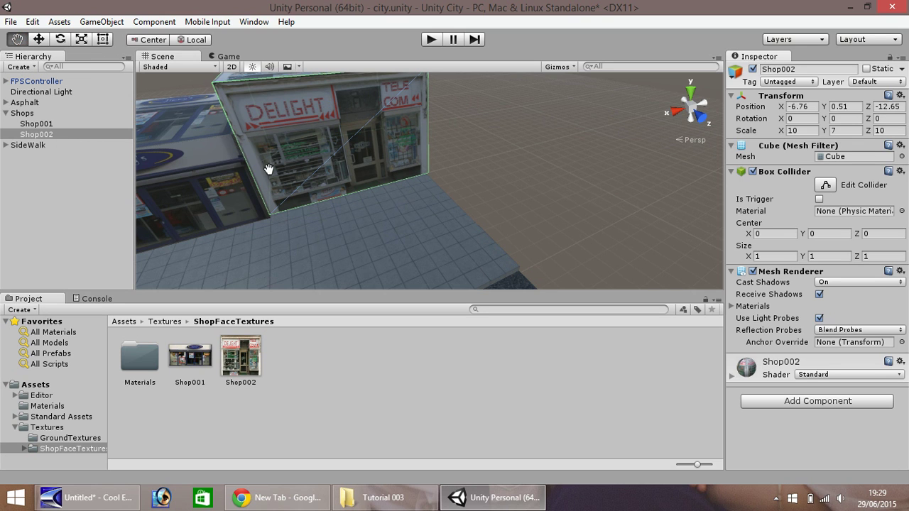
drag(269, 169, 287, 125)
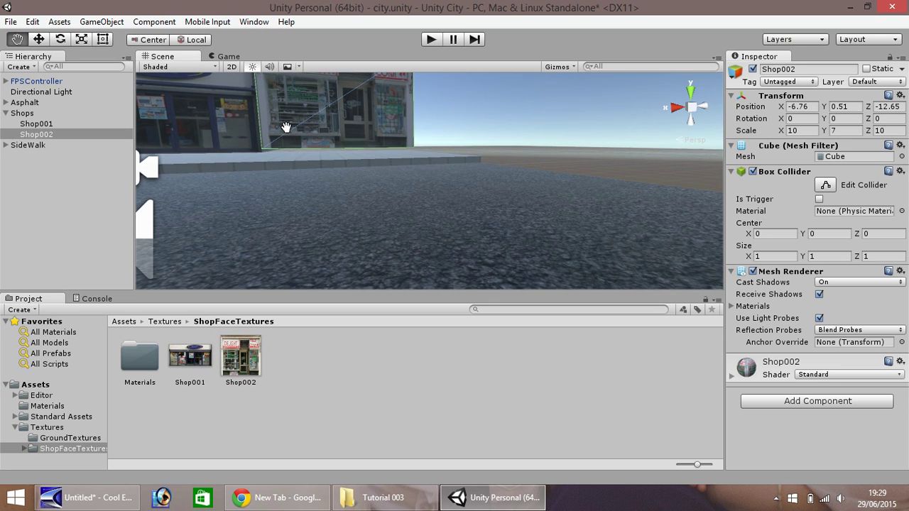
- Open Snap Settings, set Move X and Y snaps to 1, and raise Shop002 one unit
key(f)
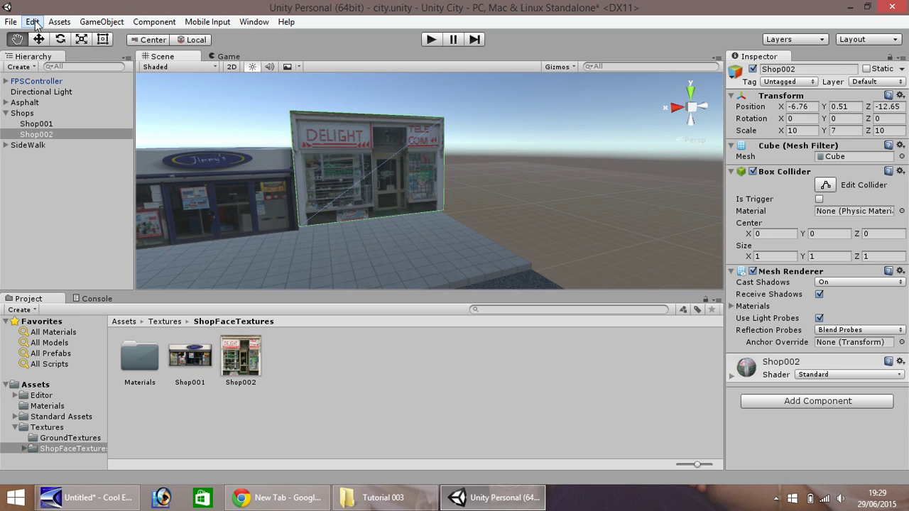
click(33, 23)
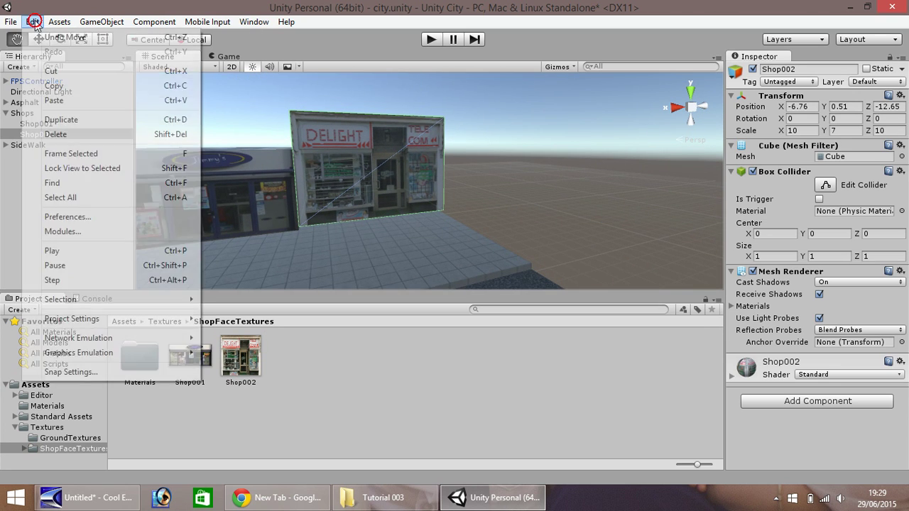
click(67, 372)
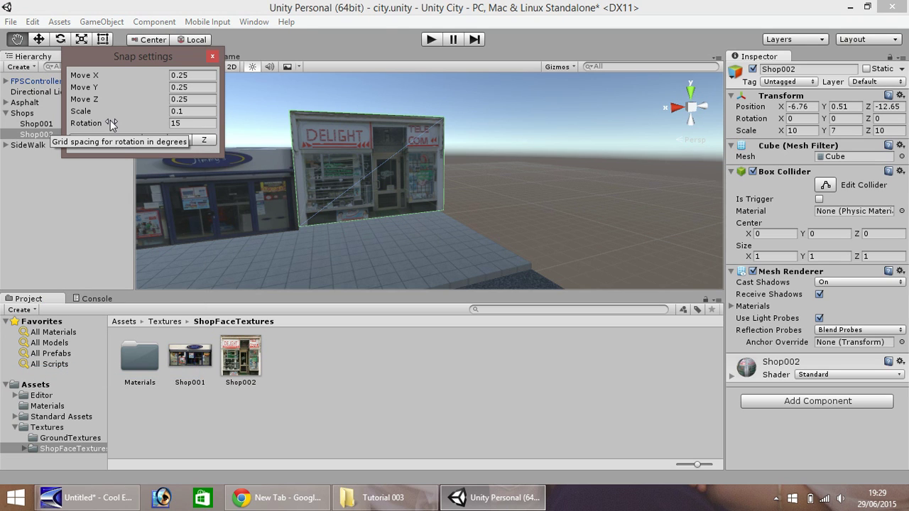
click(197, 75)
text(1)
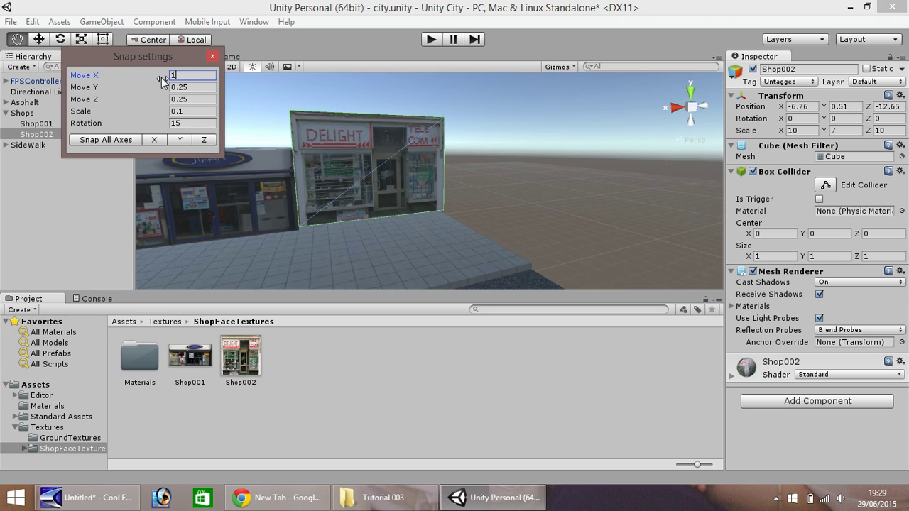
key(Tab)
text(1)
key(Tab)
text(1)
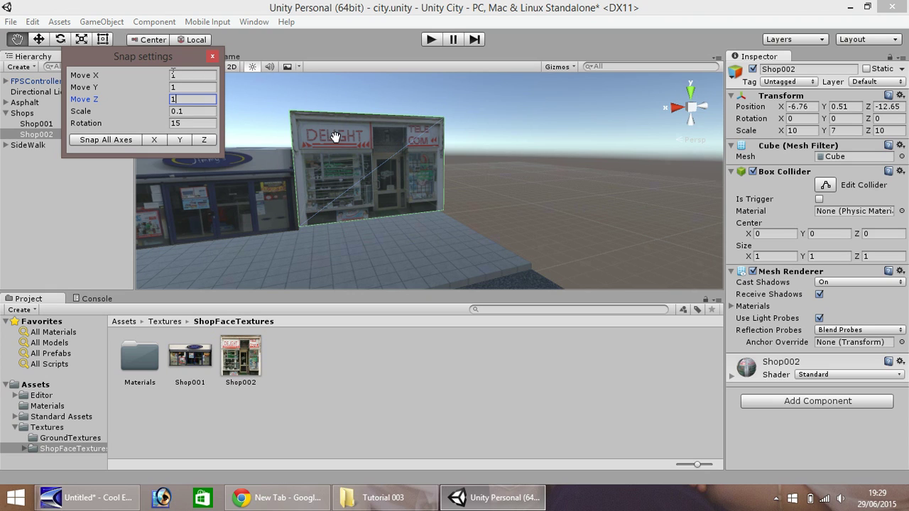
click(38, 39)
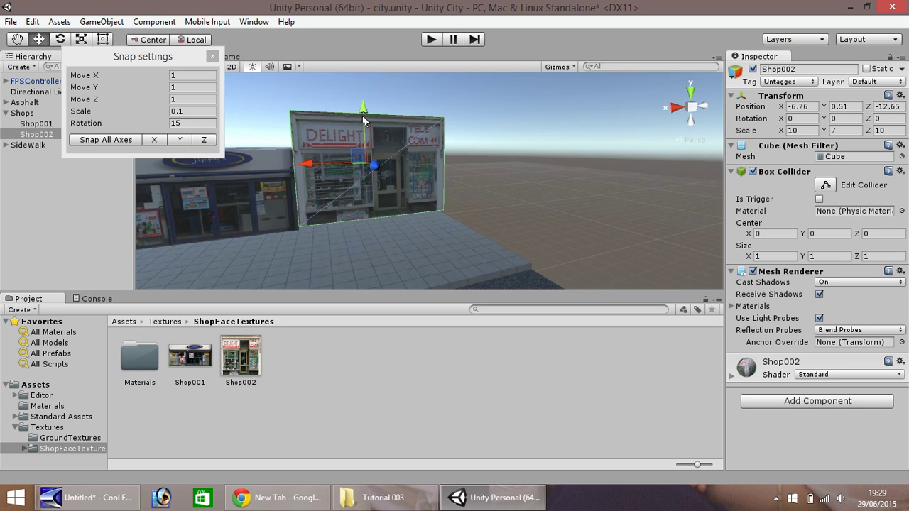
drag(362, 121, 362, 99)
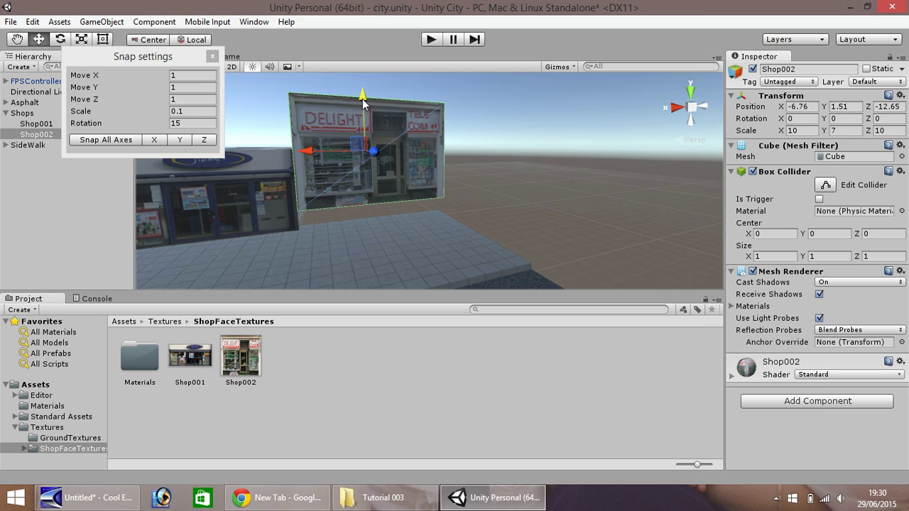
- Change the Move X snap to 3 and lower Shop002 by a snap step
click(190, 75)
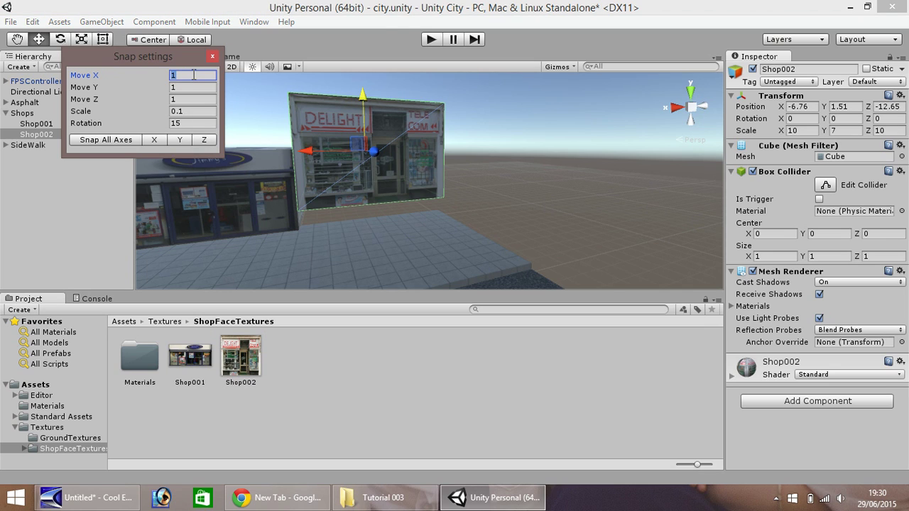
text(3)
key(Tab)
text(3)
key(Tab)
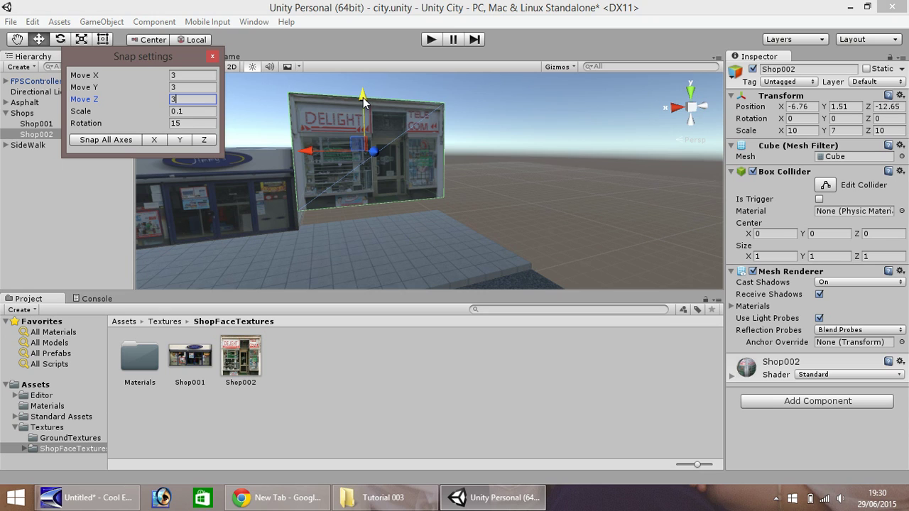
mouse_move(363, 97)
ctrl+mouse_down()
mouse_move(365, 144)
mouse_move(361, 95)
ctrl+mouse_up()
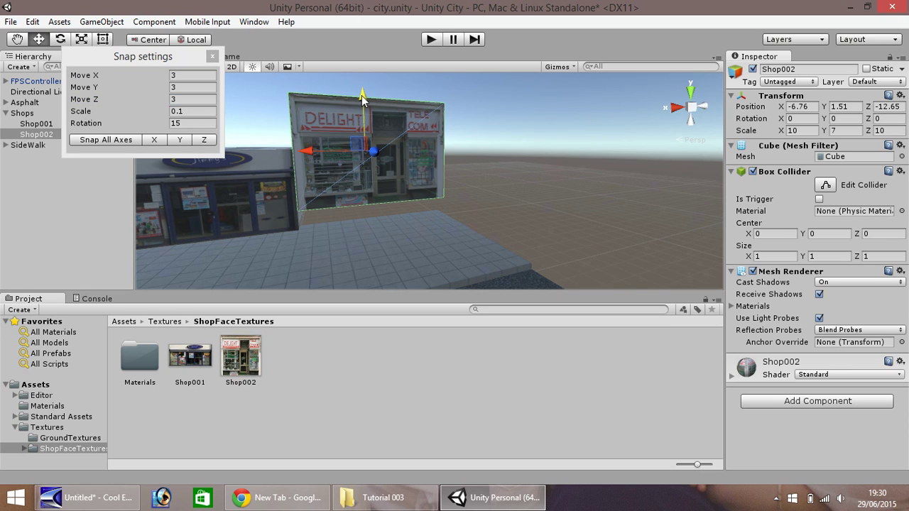
- Set the Move X, Y and Z snaps to 0.5 and close Snap Settings
click(188, 75)
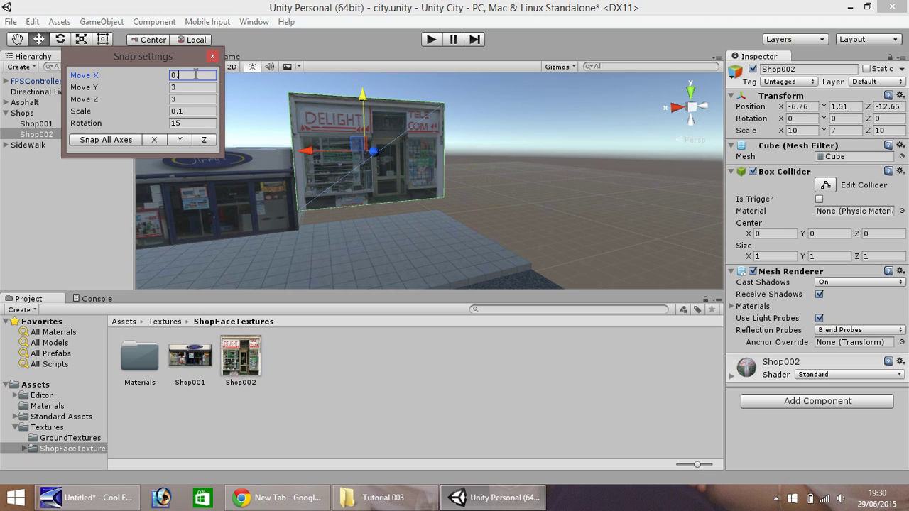
key(Tab)
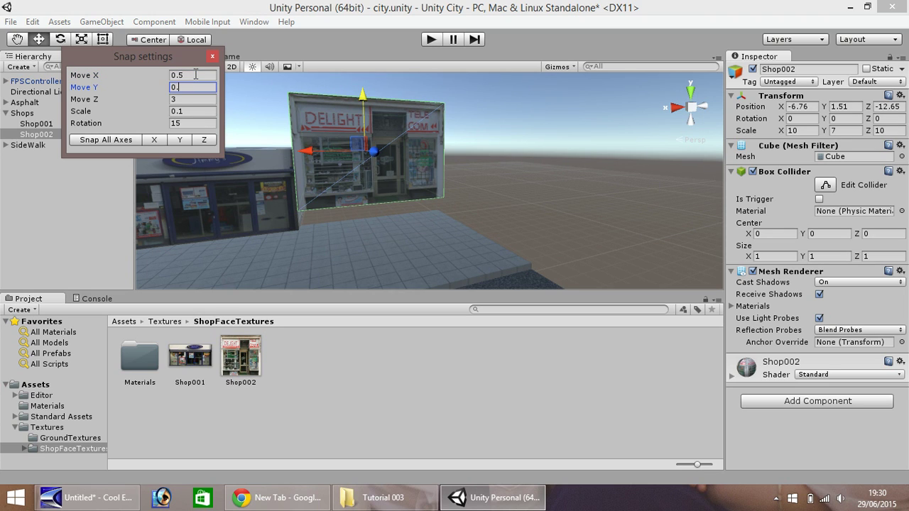
key(Tab)
text(0.)
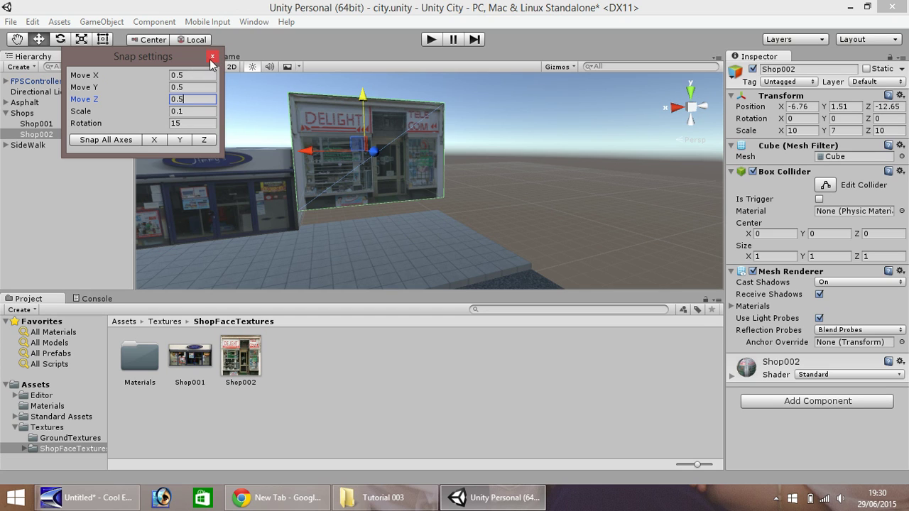
click(212, 56)
- Lower Shop002 onto the ground at Position Y 0.01 and bring its front into view
ctrl+drag(364, 96, 365, 110)
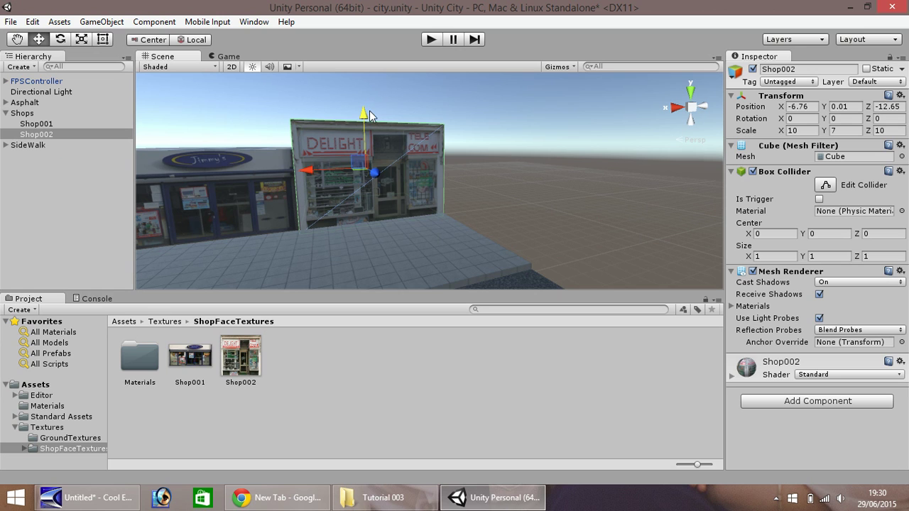
click(17, 40)
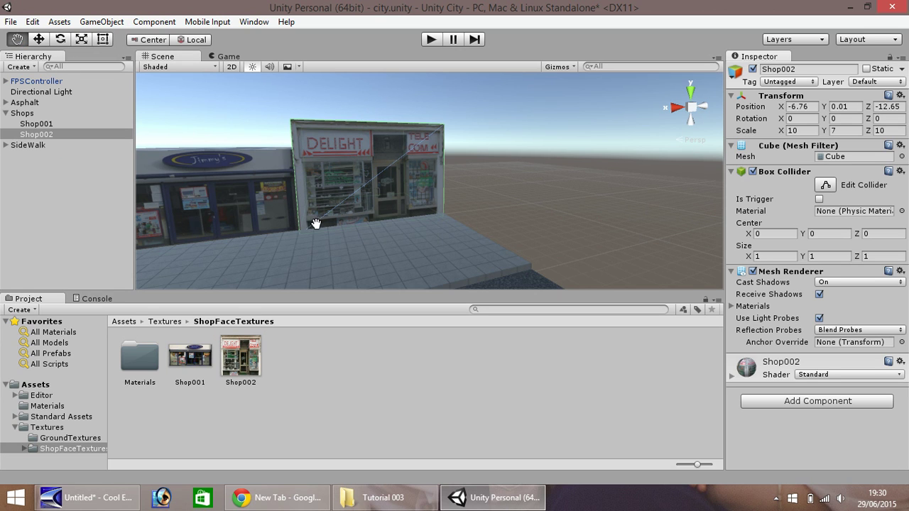
scroll(304, 225, down, 5)
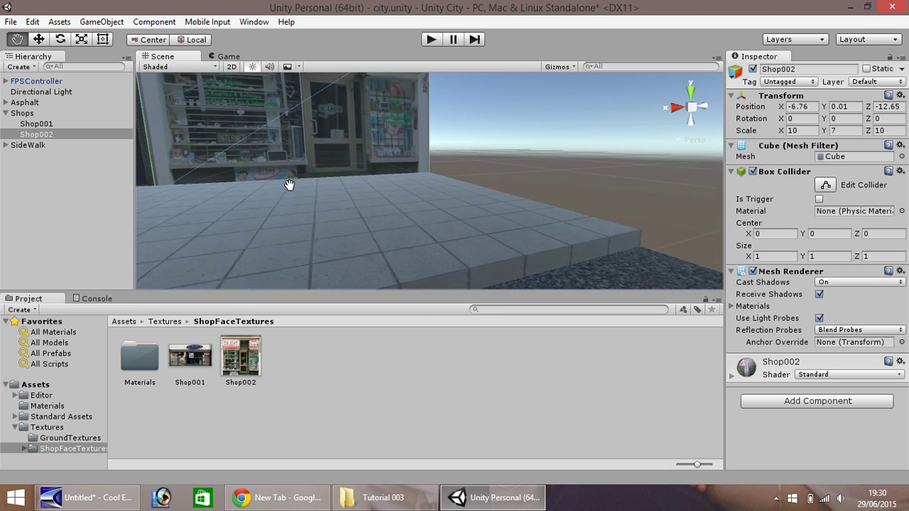
drag(258, 197, 351, 204)
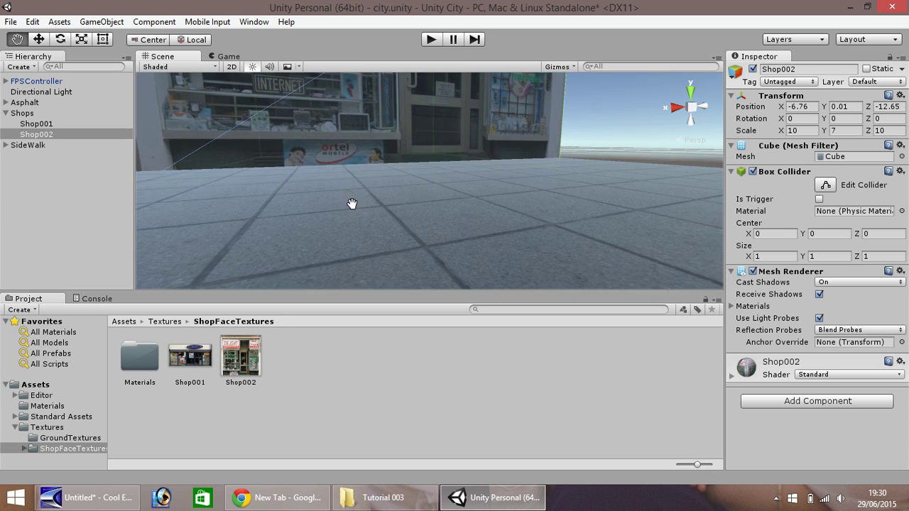
scroll(351, 203, up, 5)
- Orbit around Shop002's DELIGHT shopfront and pan over to the neighbouring Shop001 storefront
key(alt)
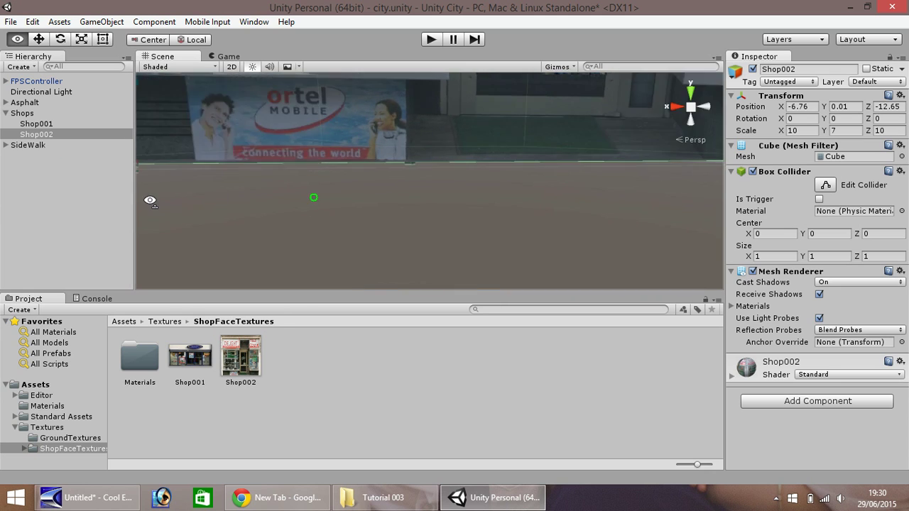
alt+drag(150, 201, 497, 195)
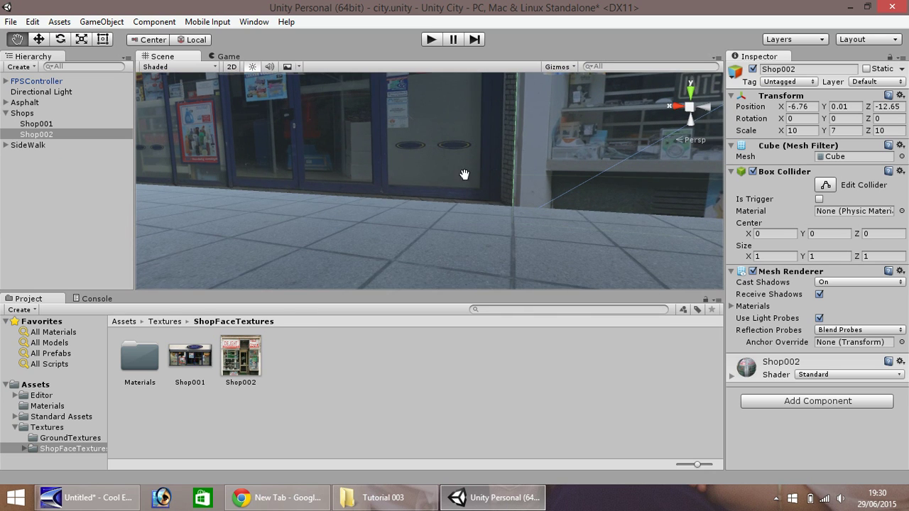
drag(483, 249, 406, 218)
scroll(316, 172, down, 5)
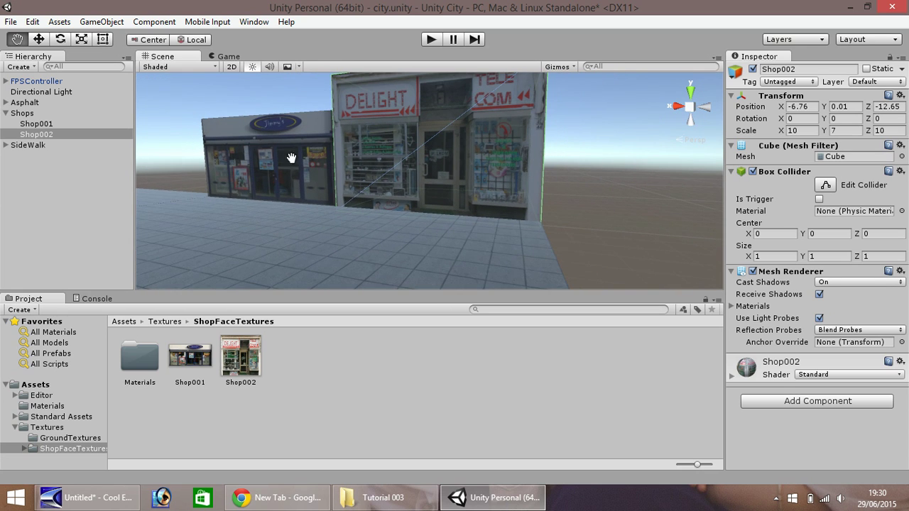
click(33, 22)
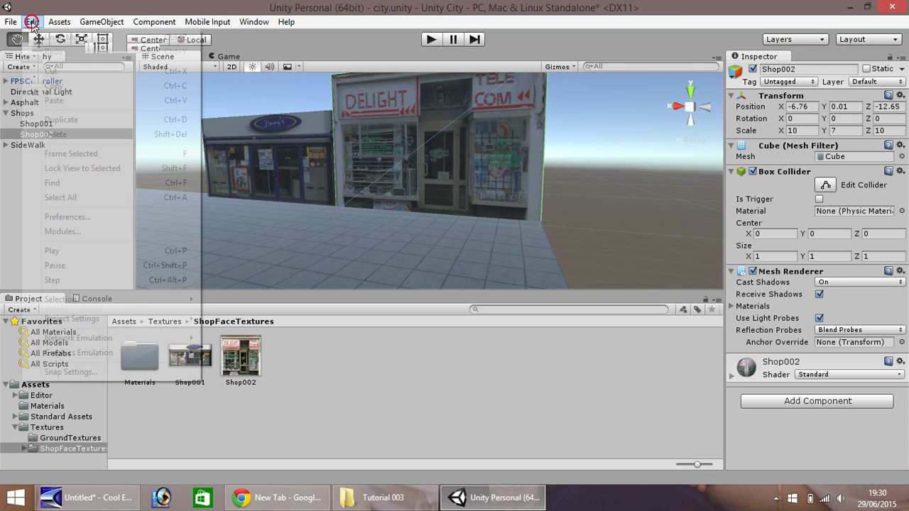
- Set the Move X, Y and Z snap increments to 0.25 in Snap Settings
click(97, 376)
click(201, 74)
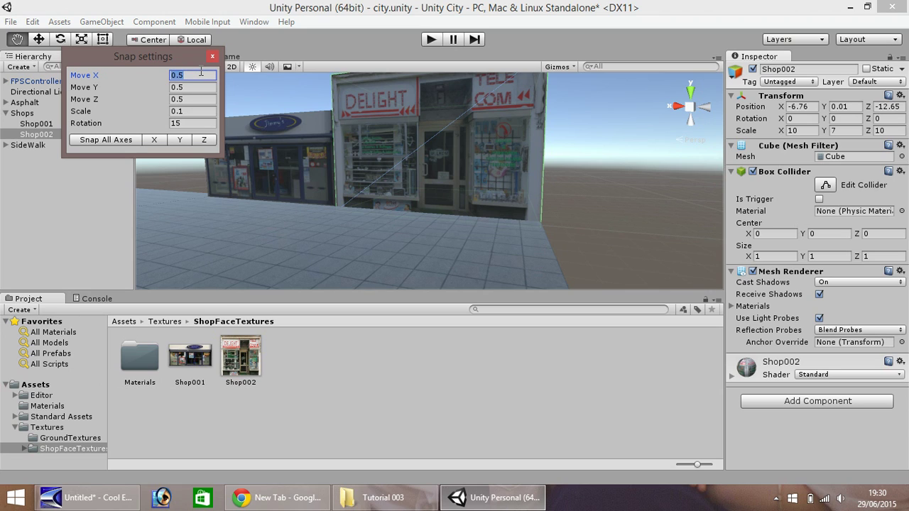
text(0.25)
key(Tab)
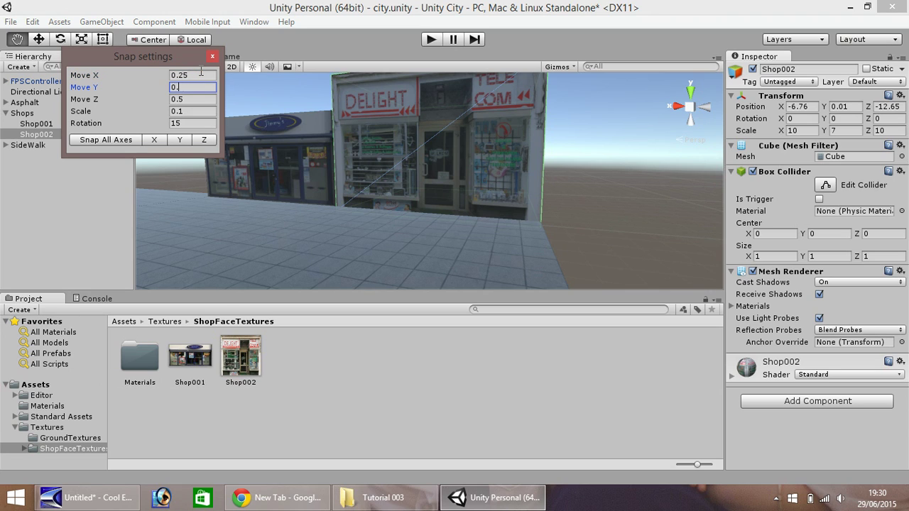
key(Tab)
text(0.)
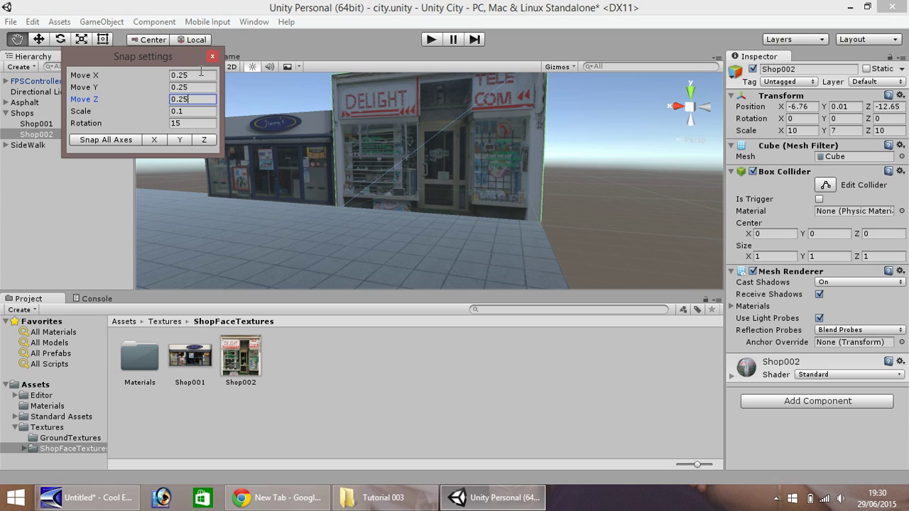
- Raise Shop002 one snap step to Position Y 0.26 with the Move tool
click(212, 56)
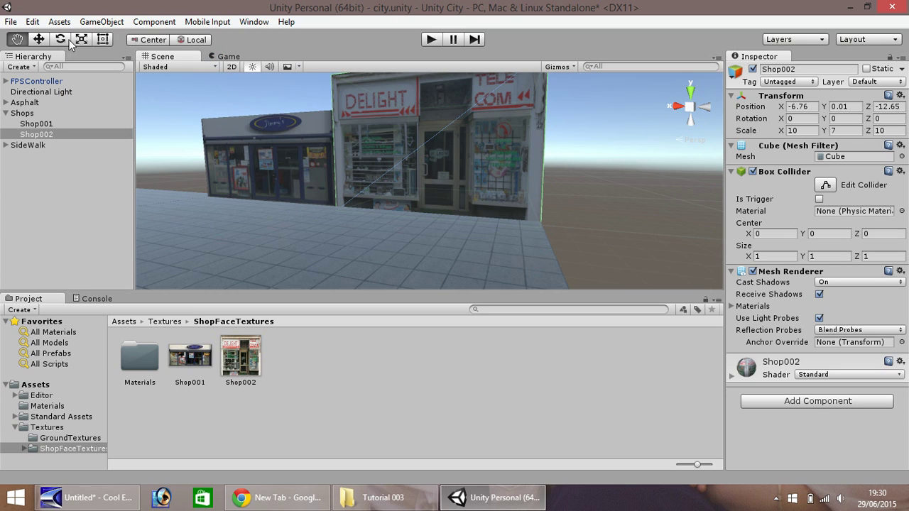
click(39, 39)
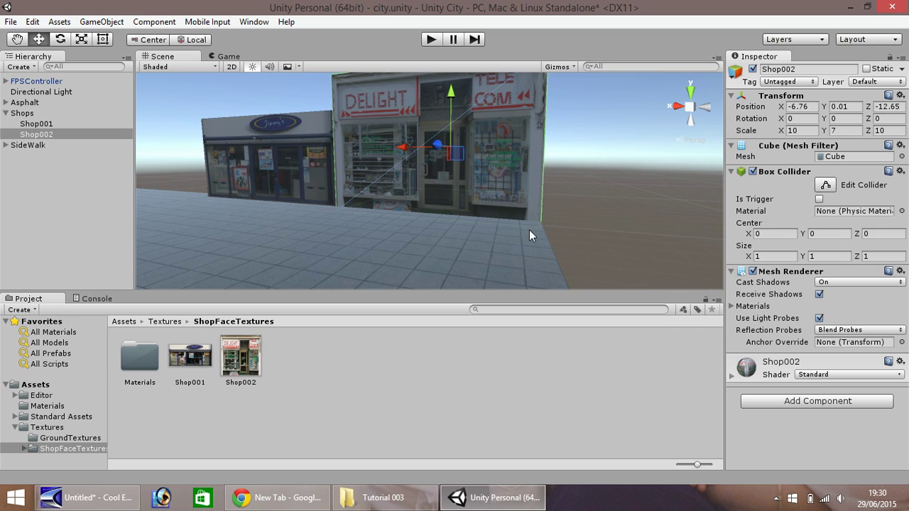
ctrl+drag(452, 99, 451, 95)
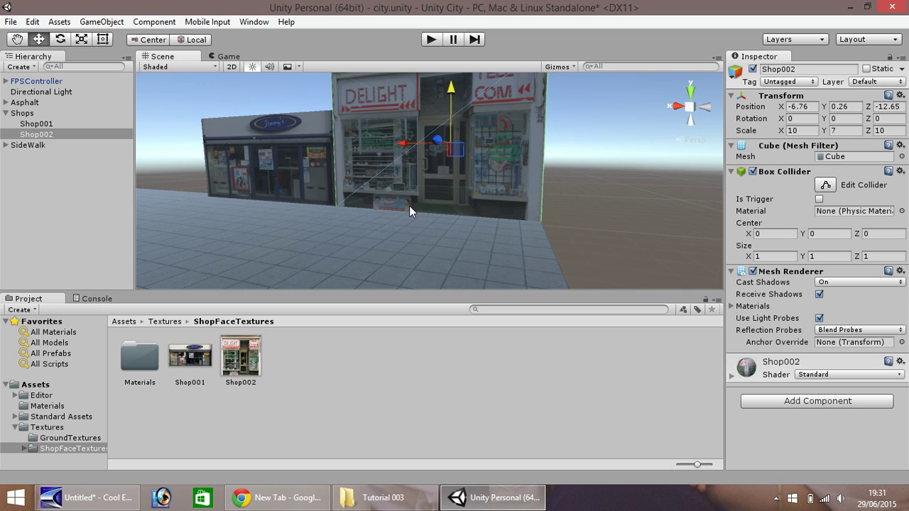
click(15, 40)
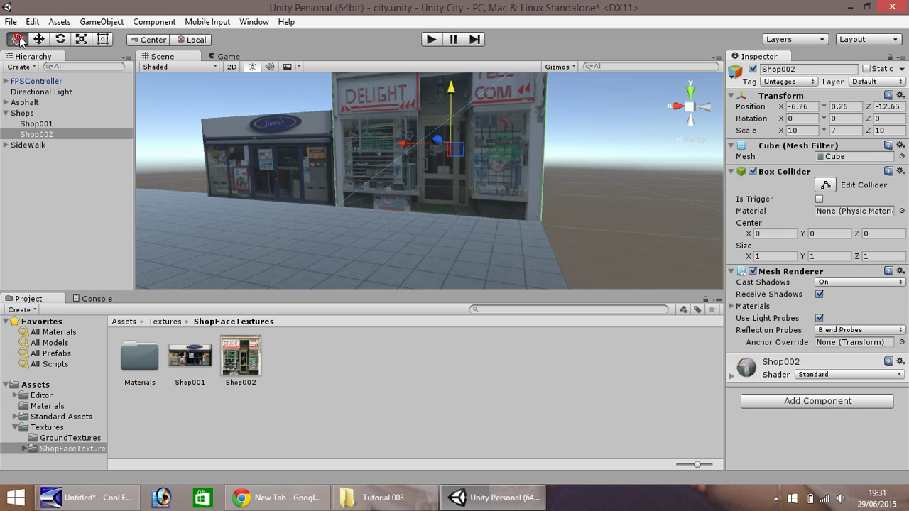
scroll(191, 113, down, 6)
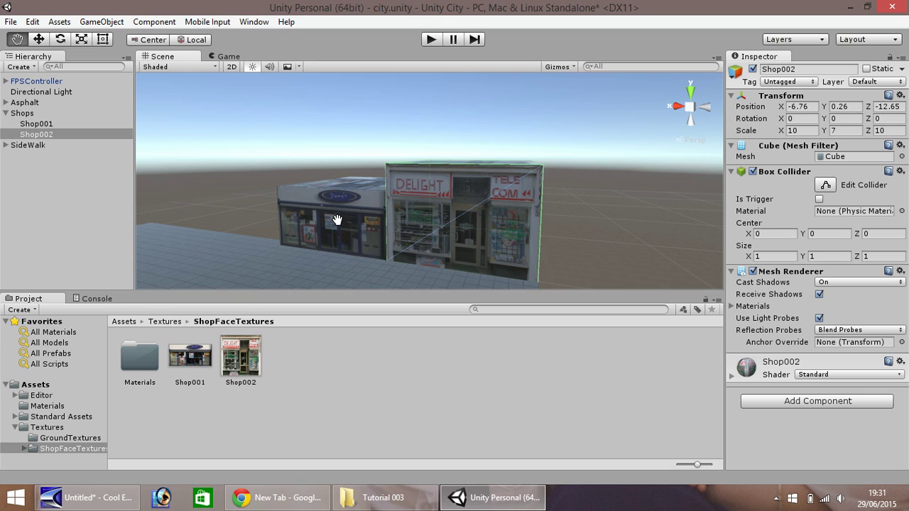
mouse_move(357, 240)
right_down()
mouse_move(379, 203)
mouse_move(353, 205)
mouse_move(365, 225)
mouse_move(416, 216)
right_up()
scroll(479, 223, down, 4)
scroll(479, 220, up, 3)
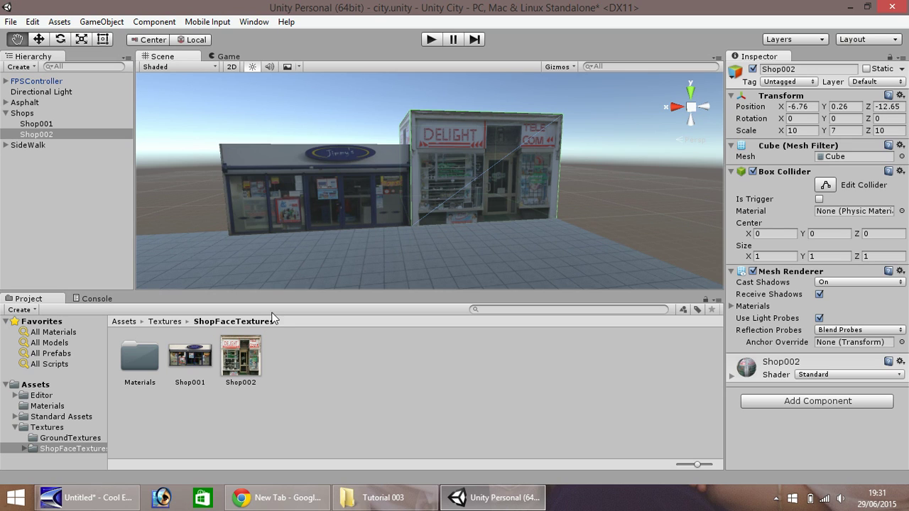
alt+drag(352, 223, 345, 310)
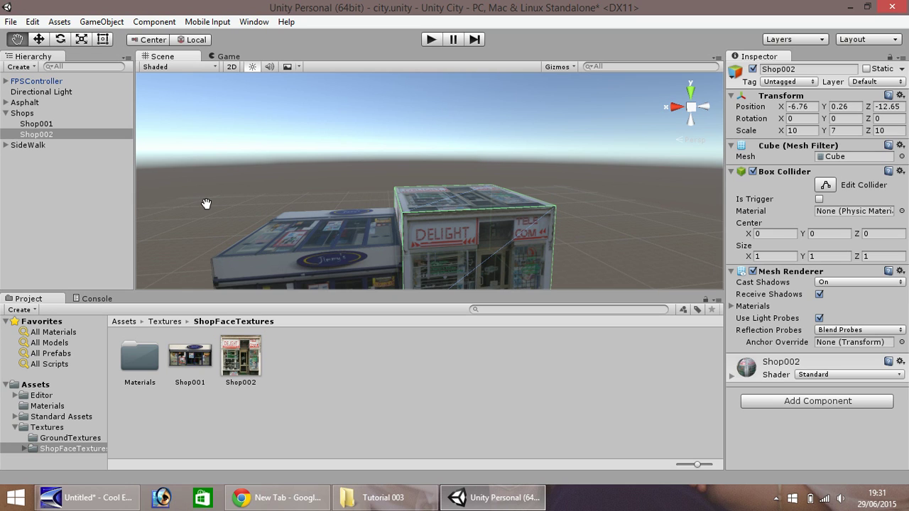
key(f)
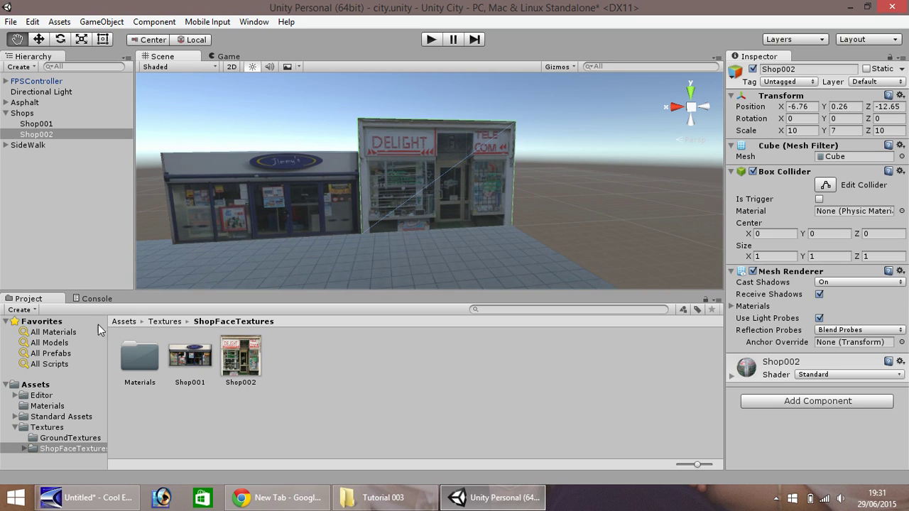
- Create a new folder named BuildingTextures inside Textures and open it
click(40, 428)
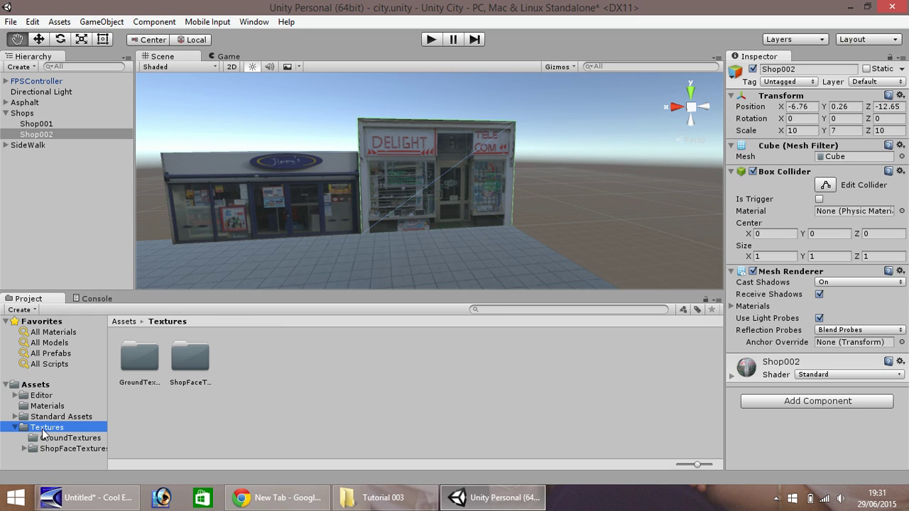
right_click(43, 433)
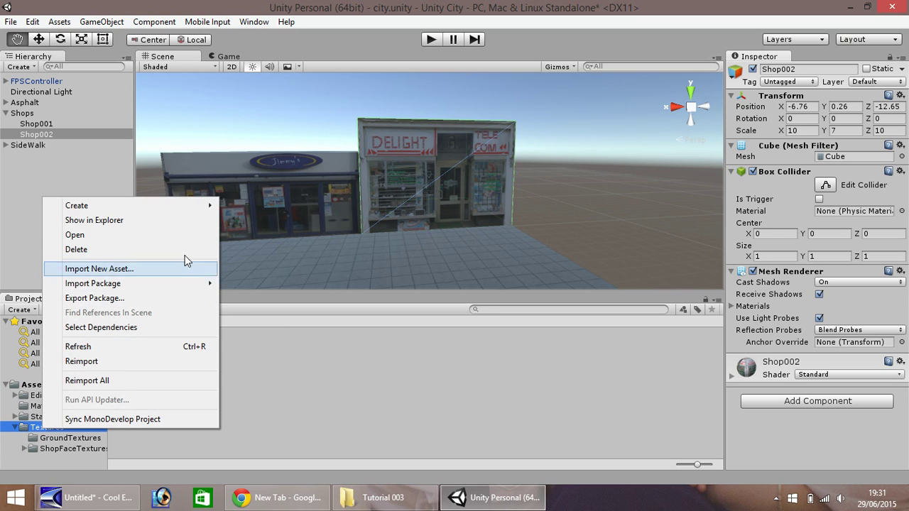
mouse_move(208, 207)
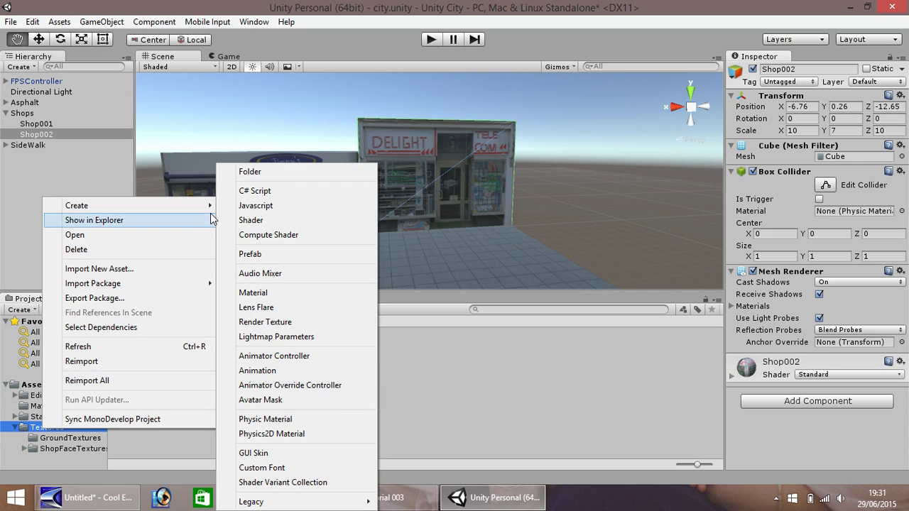
click(252, 172)
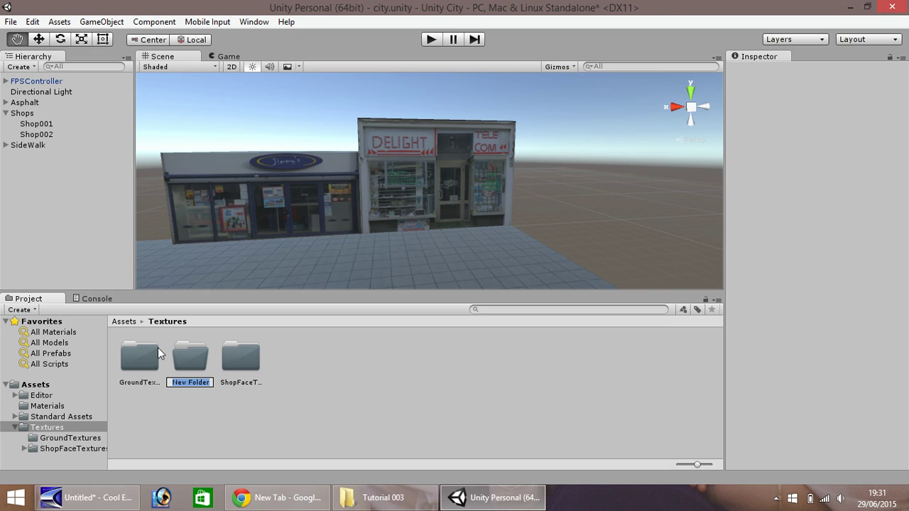
text(BuildingTe)
text(xtures)
key(Return)
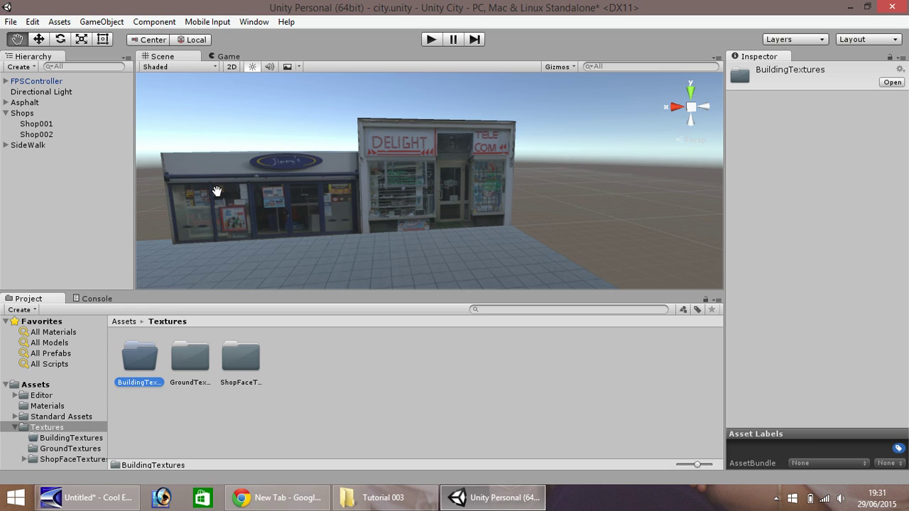
click(66, 441)
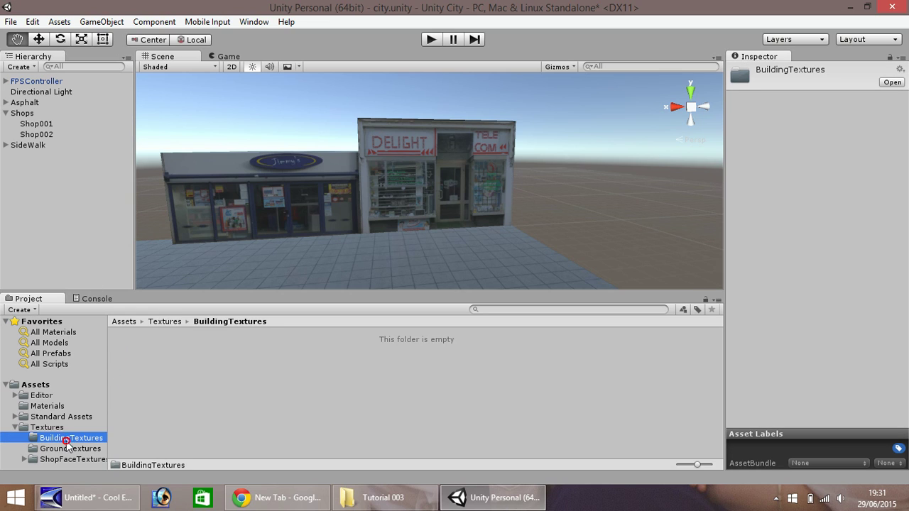
- Drag Background002.jpg from the Tutorial 003 Explorer window into Unity's BuildingTextures folder
click(376, 497)
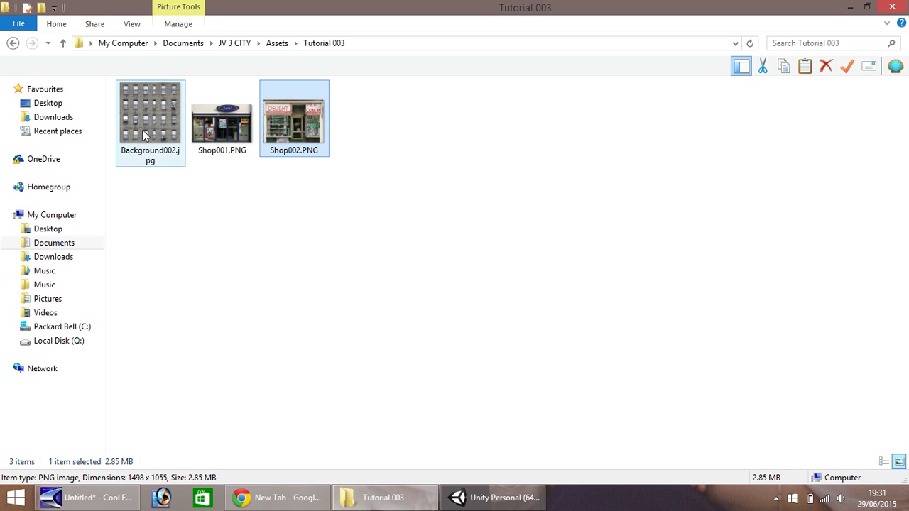
drag(155, 103, 144, 352)
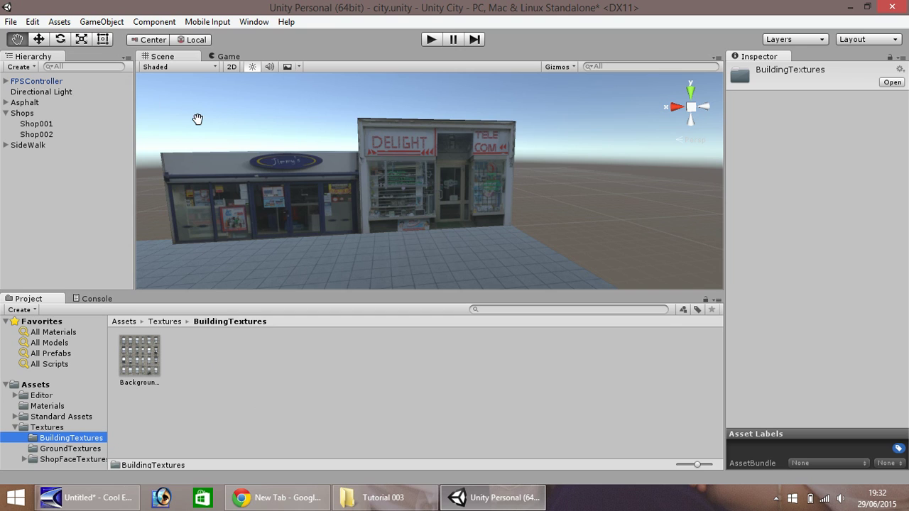
- Add a cube through the GameObject menu, then delete the stray Cube from the Hierarchy
drag(198, 120, 294, 205)
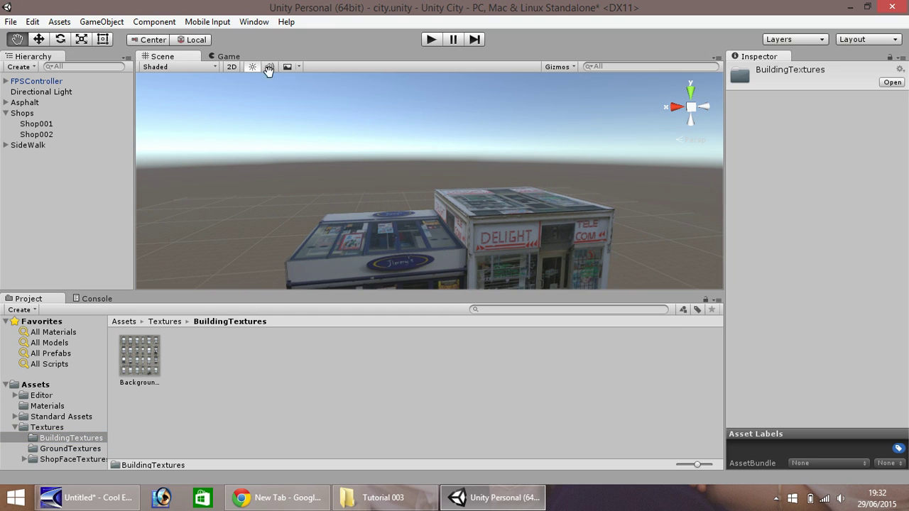
click(112, 25)
mouse_move(119, 68)
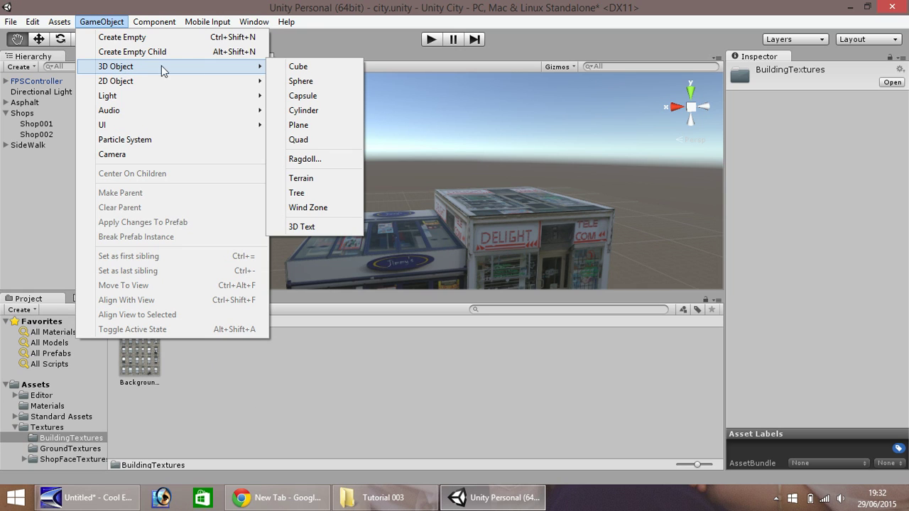
click(313, 71)
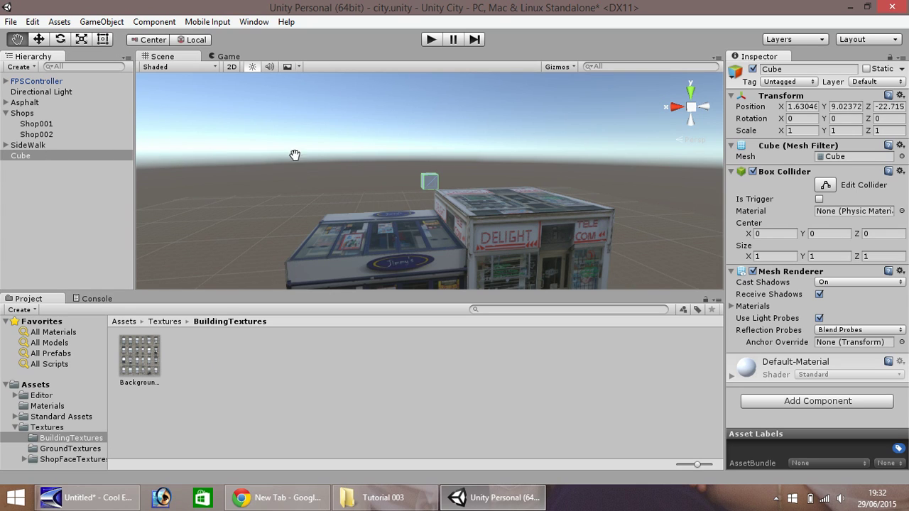
click(30, 156)
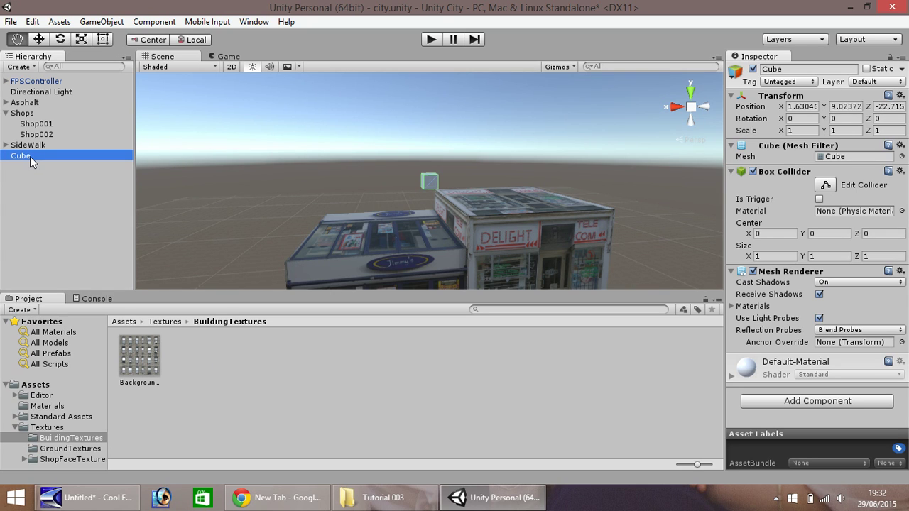
key(Delete)
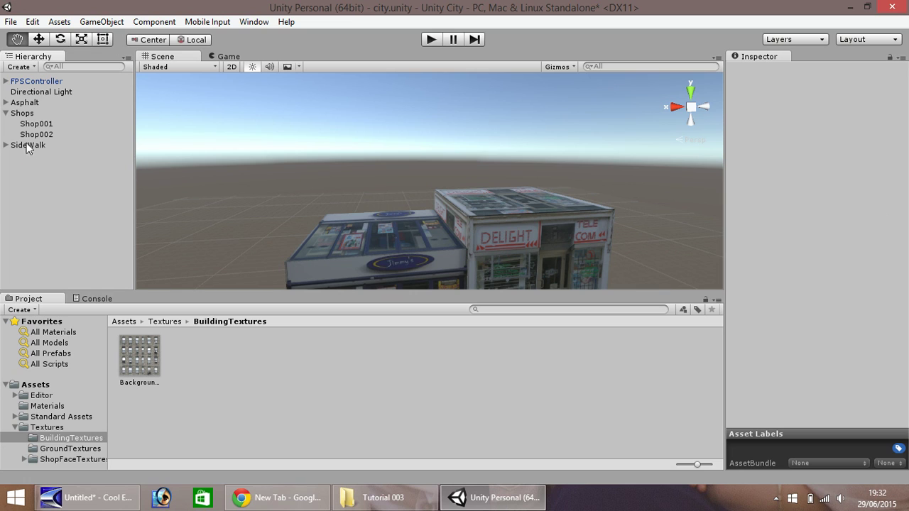
- Duplicate Shop001, rename the copy Shop001_Layer001, and nest it under Shop001
click(36, 125)
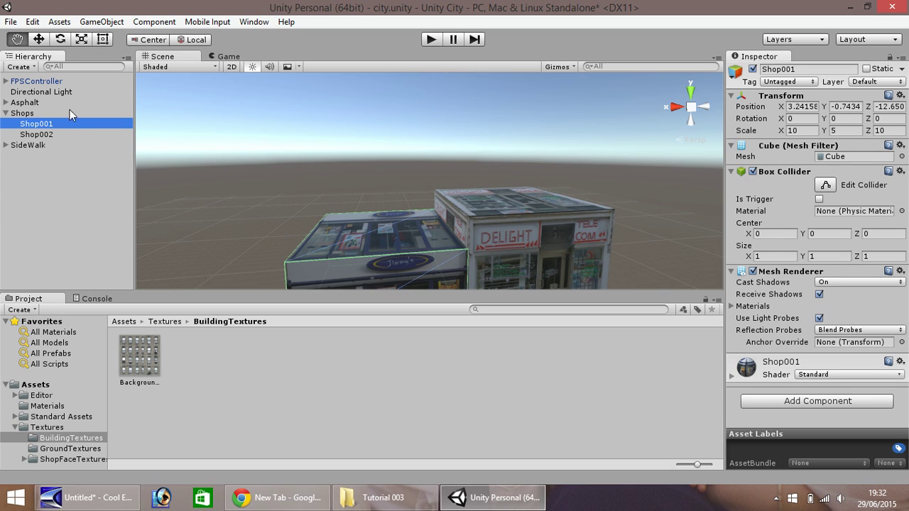
key(ctrl+d)
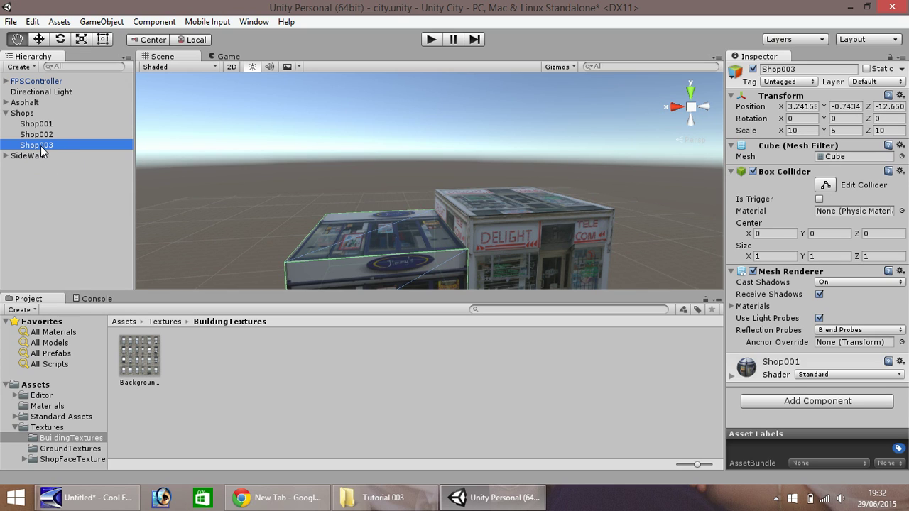
right_click(41, 146)
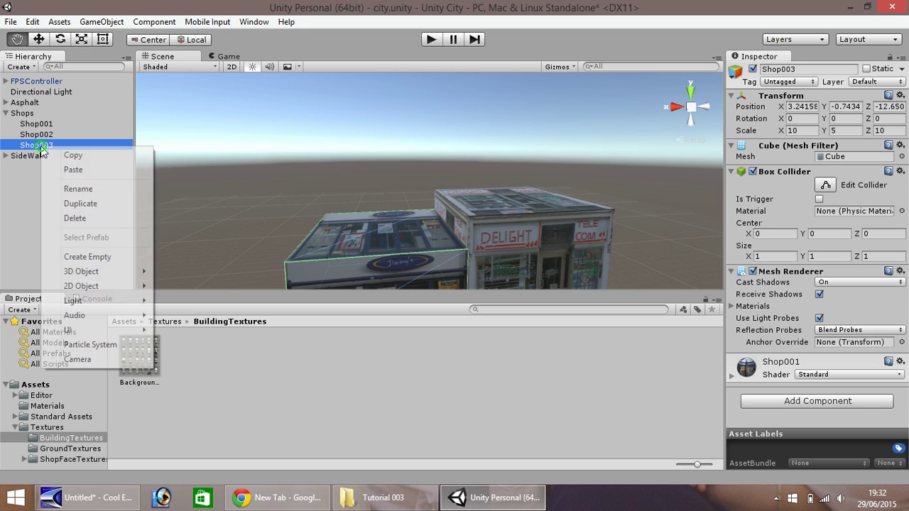
click(79, 189)
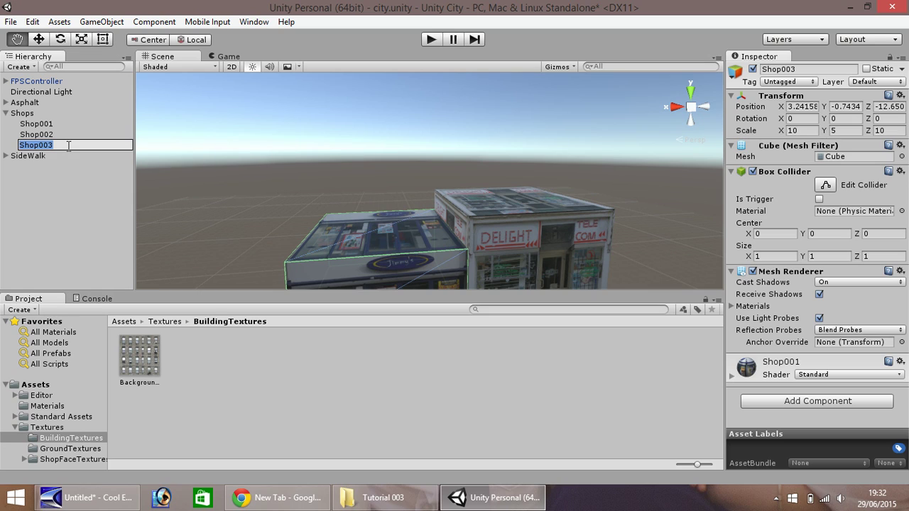
text(Sh)
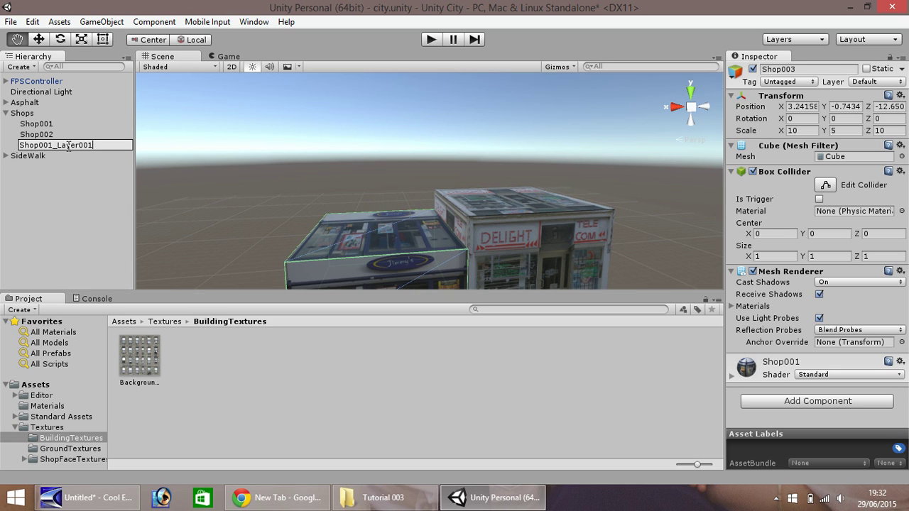
key(Return)
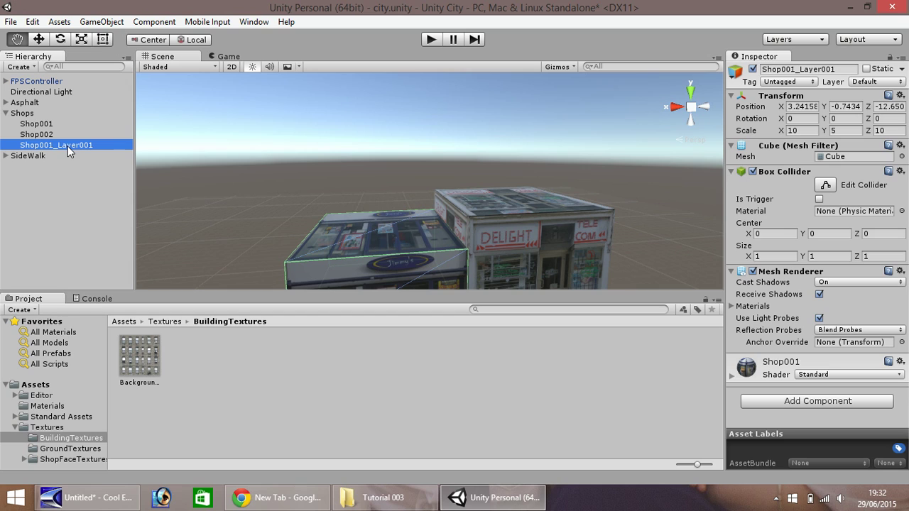
mouse_move(68, 146)
mouse_down()
mouse_move(32, 151)
mouse_move(54, 145)
mouse_move(39, 113)
mouse_move(32, 128)
mouse_up()
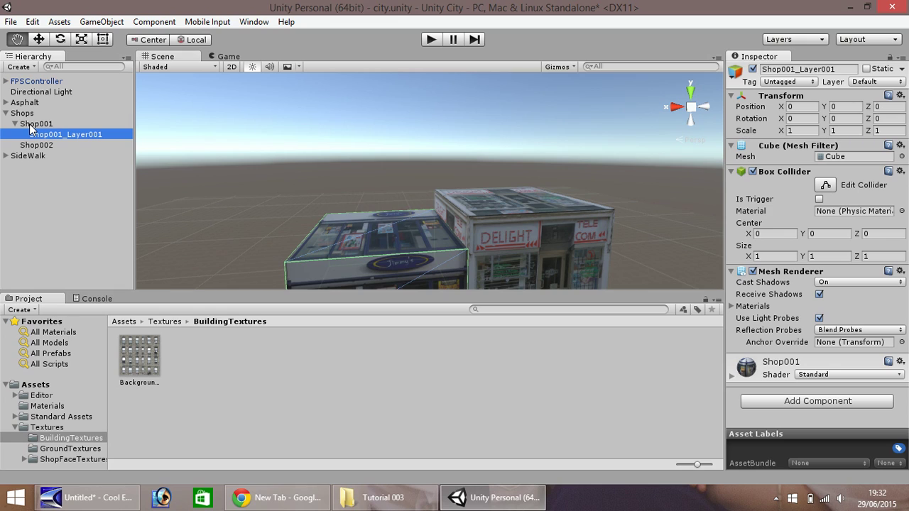
click(796, 106)
click(49, 126)
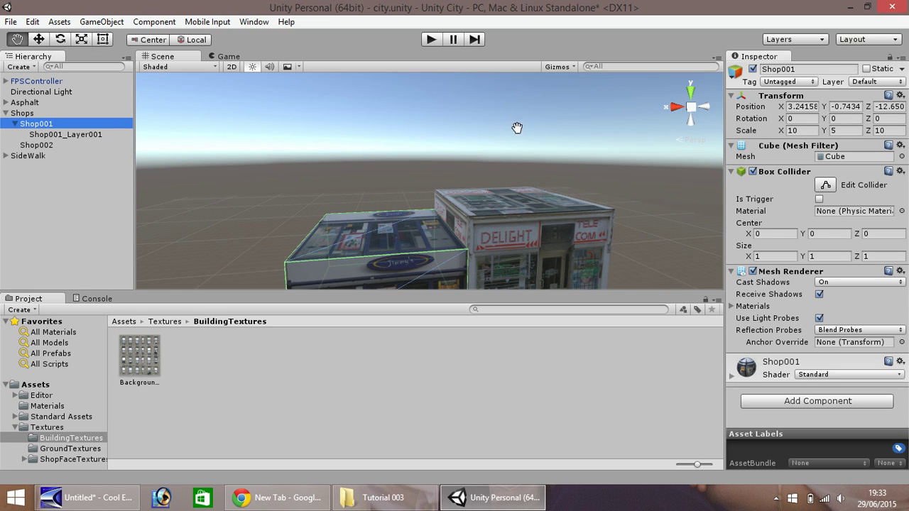
click(79, 135)
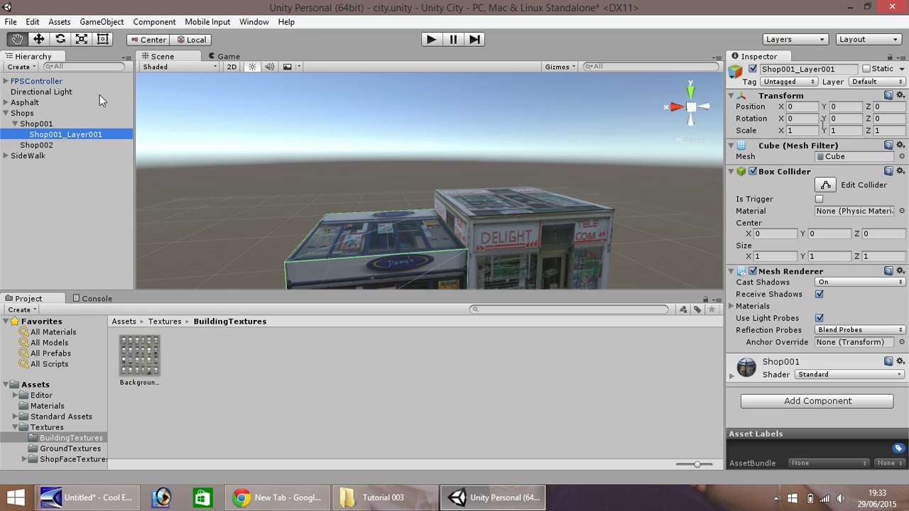
click(32, 124)
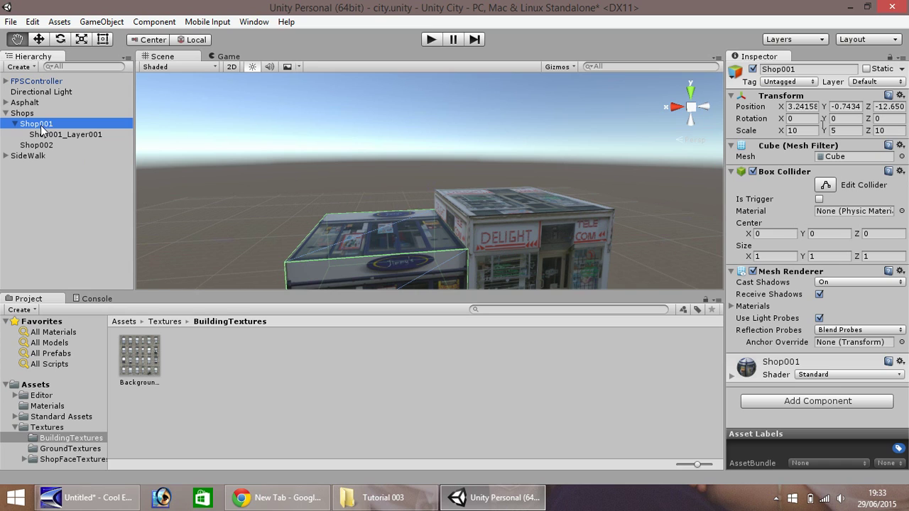
click(56, 135)
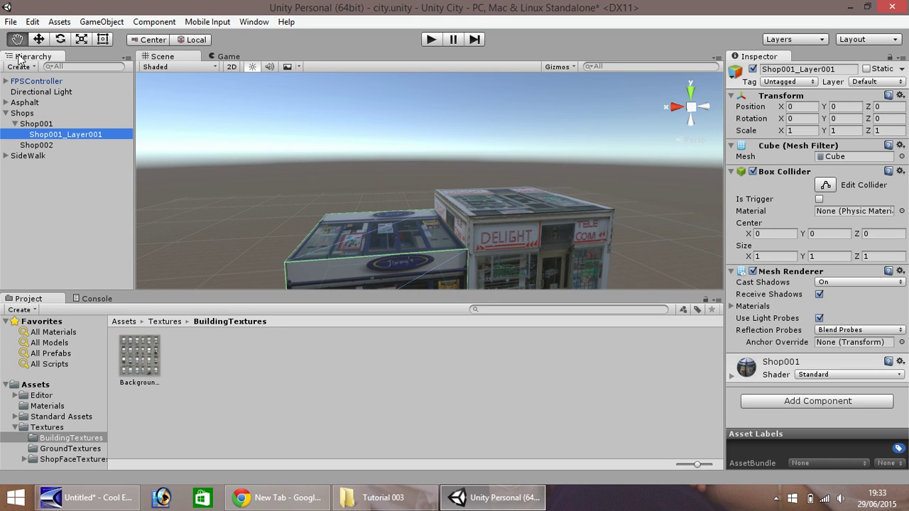
- Set the Move X, Y and Z snap increments to 1 in Snap Settings
click(38, 39)
click(32, 21)
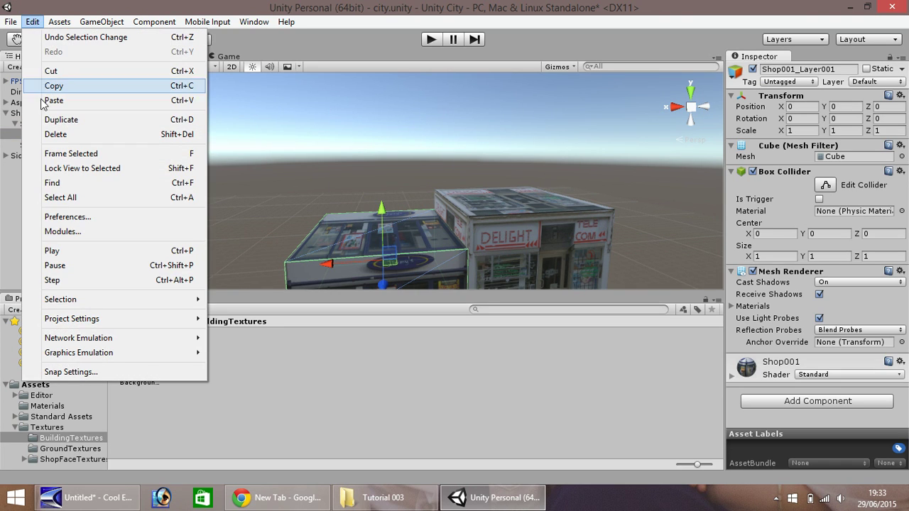
click(77, 375)
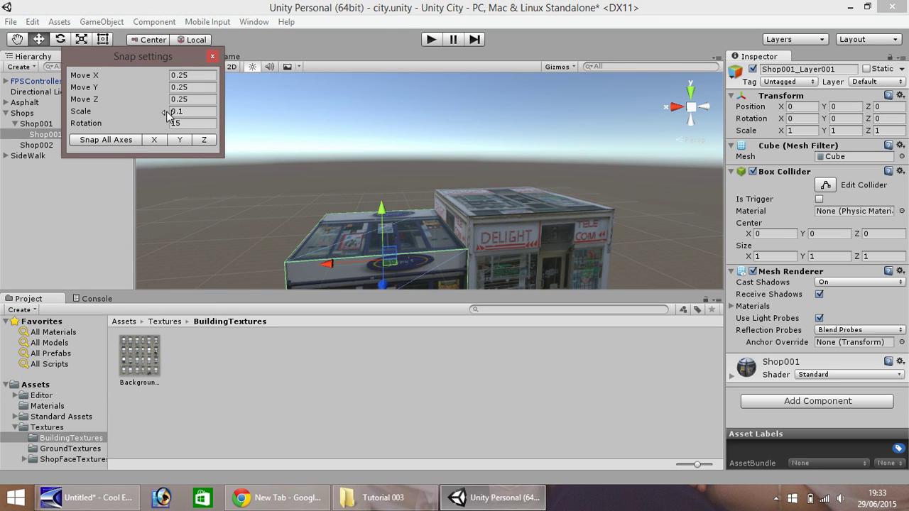
click(205, 75)
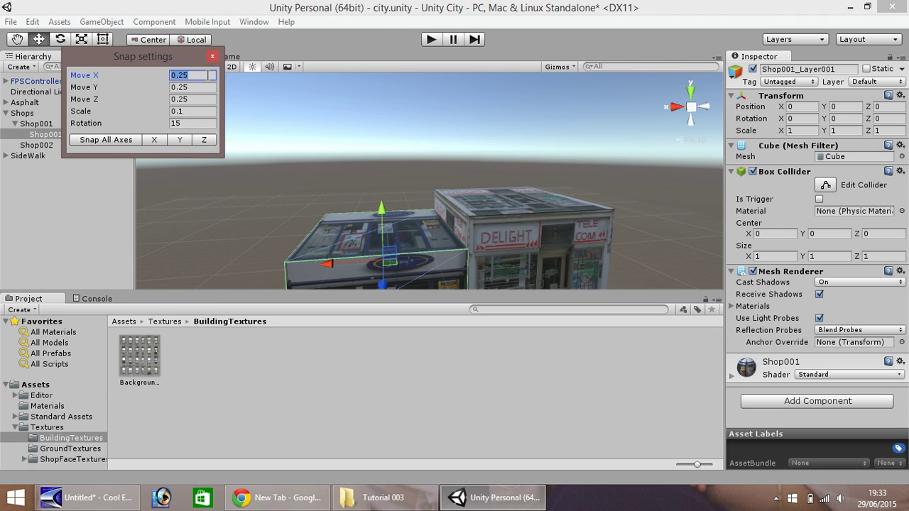
text(1)
key(Tab)
text(1)
key(Tab)
text(1)
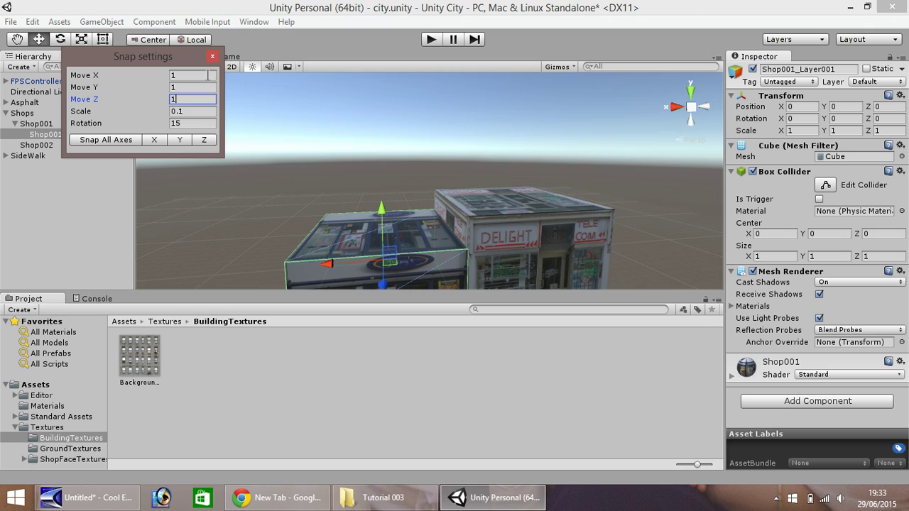
click(213, 57)
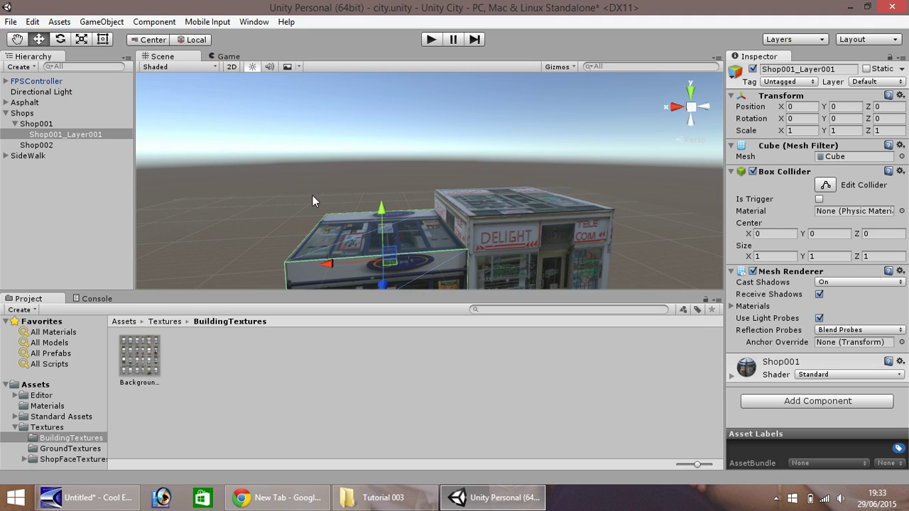
- Raise Shop001_Layer001 to local Y 1 so it stacks on top of Shop001
click(53, 136)
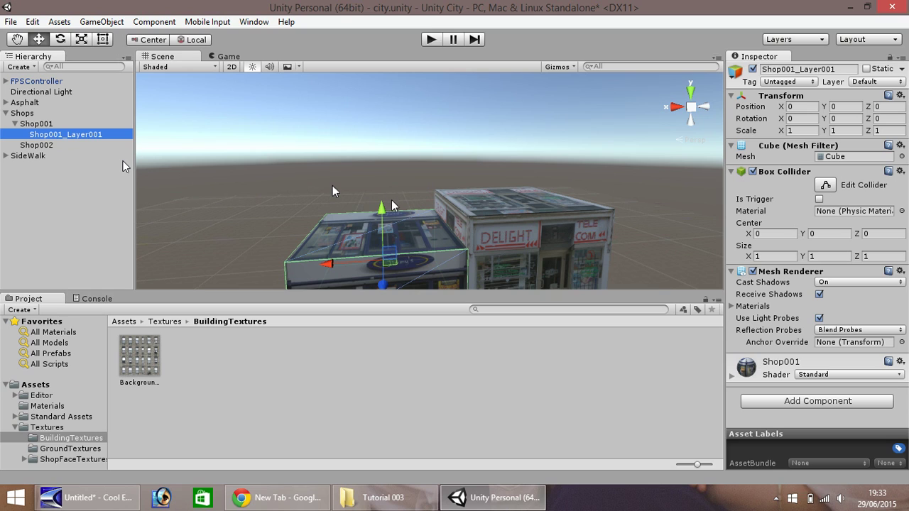
drag(384, 206, 370, 152)
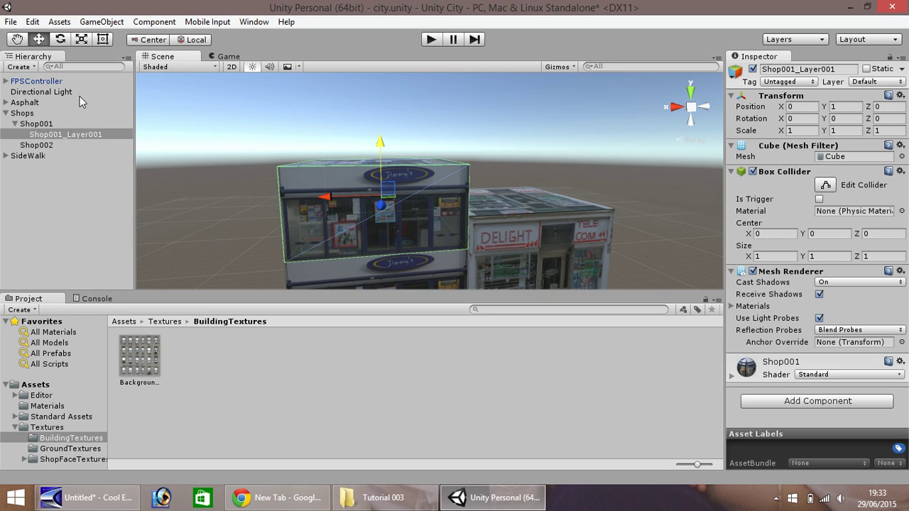
click(17, 39)
drag(243, 217, 179, 187)
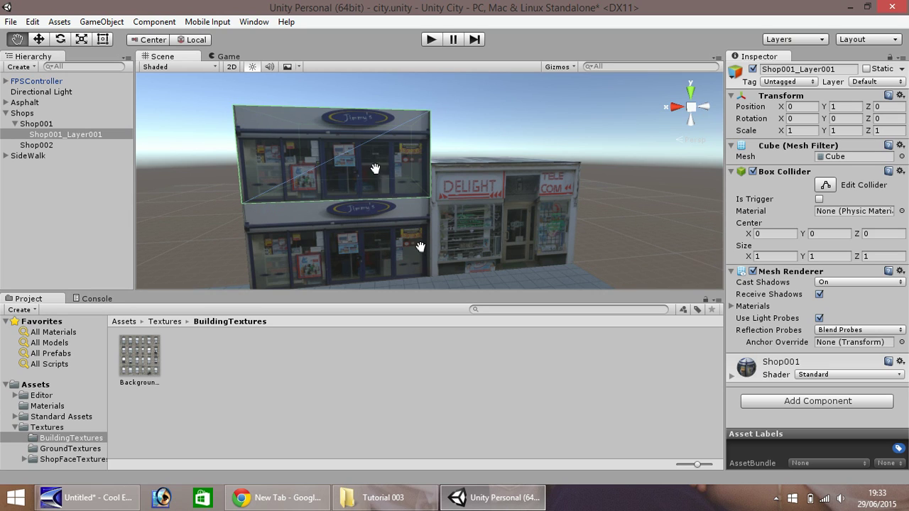
- Drag the Background002 texture onto the Shop001_Layer001 cube in the Scene view
click(38, 40)
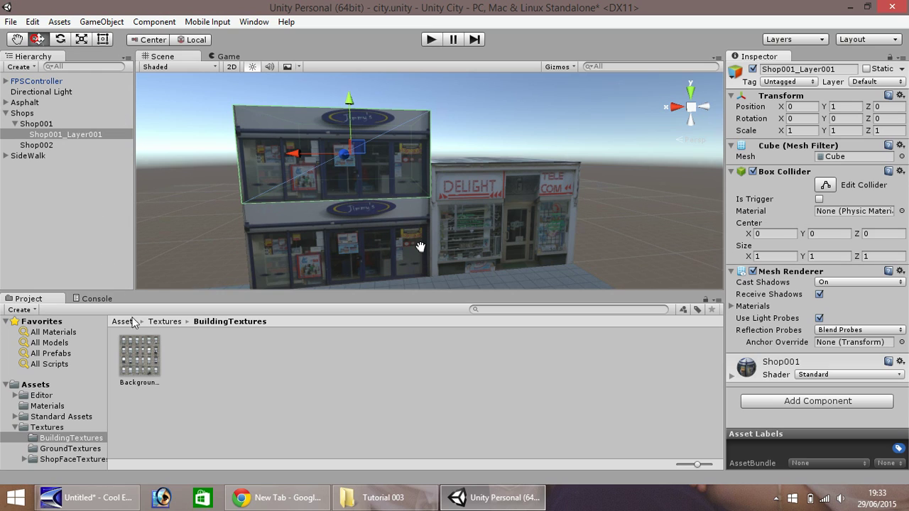
drag(137, 363, 312, 142)
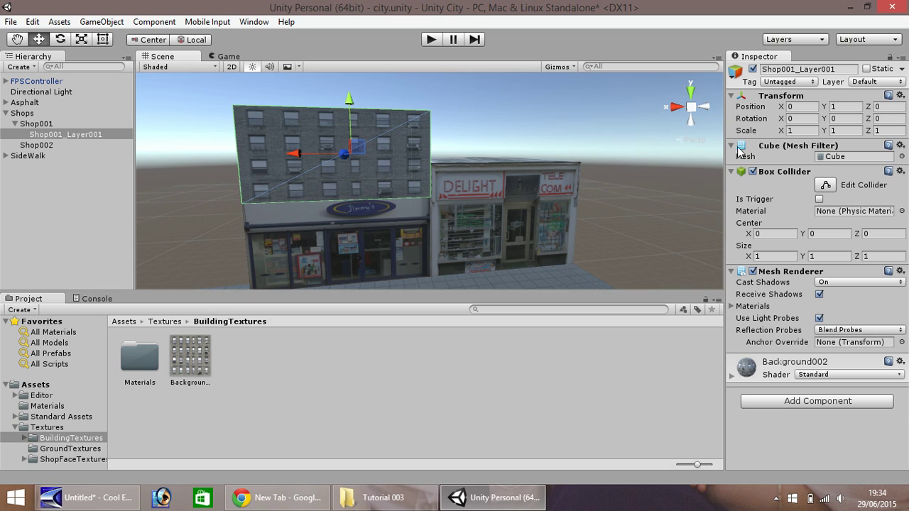
- Set Shop001_Layer001's Scale Y to 1.5 and lift it to Position Y 1.4
click(845, 130)
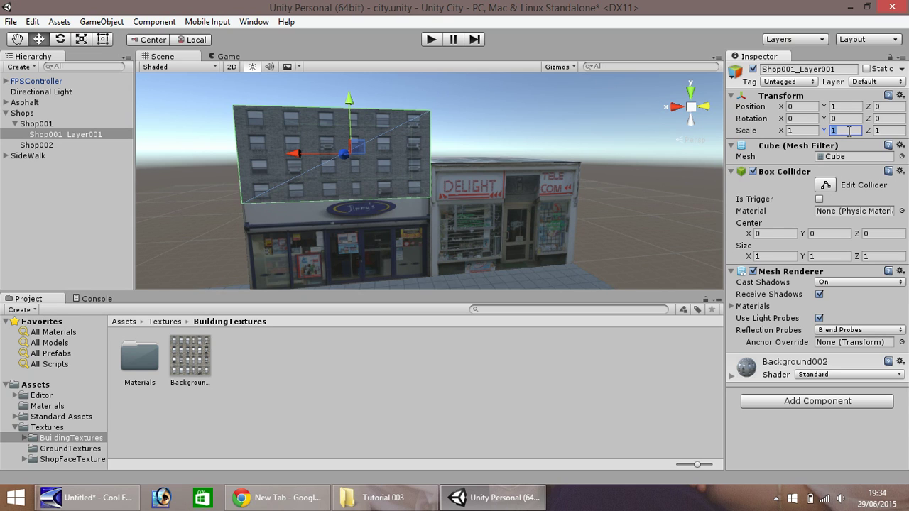
text(10)
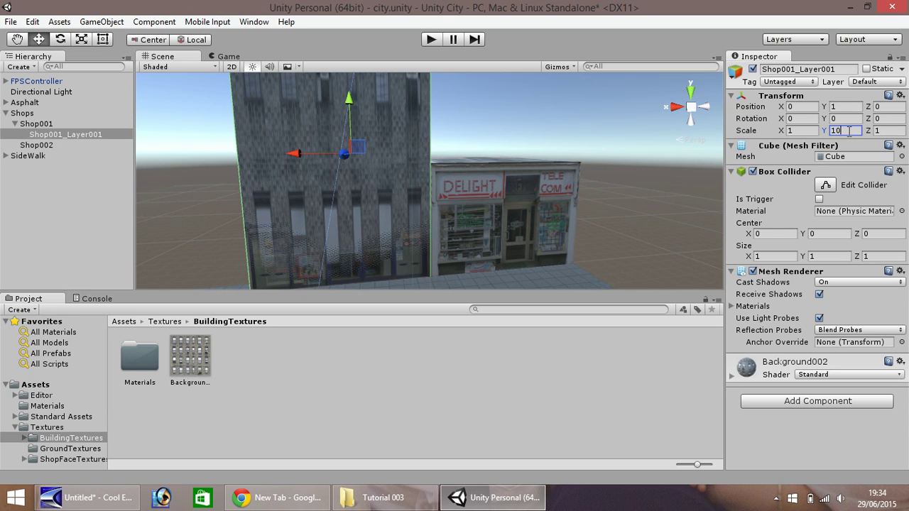
key(BackSpace)
text(.5)
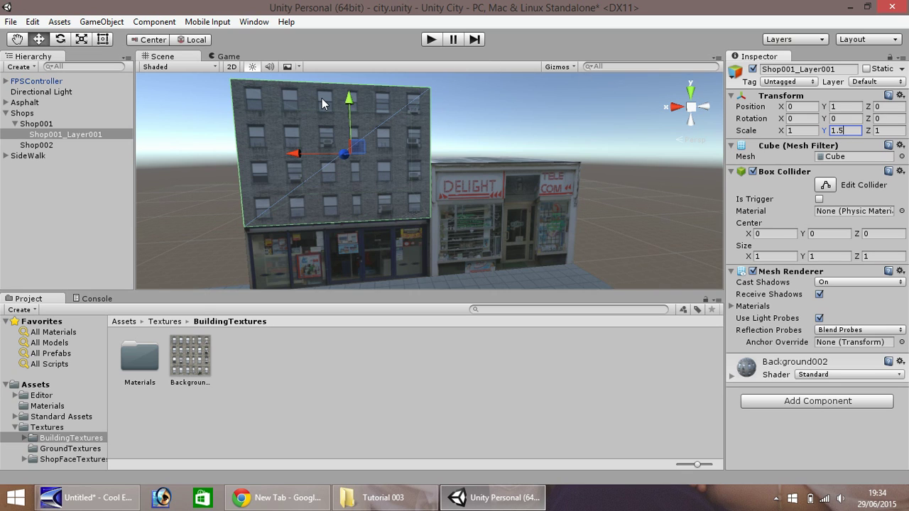
drag(347, 101, 329, 92)
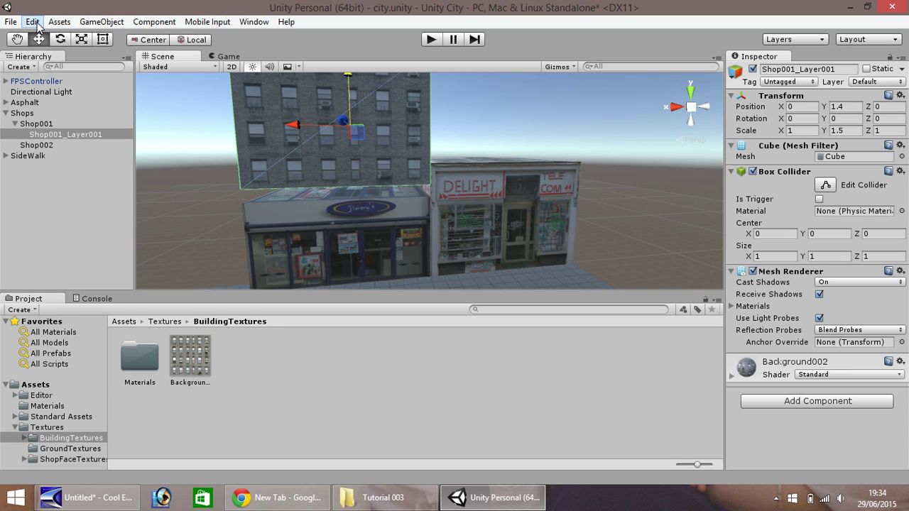
- Change the Move Y snap increment to 0.25 in Snap Settings
click(59, 22)
mouse_move(42, 26)
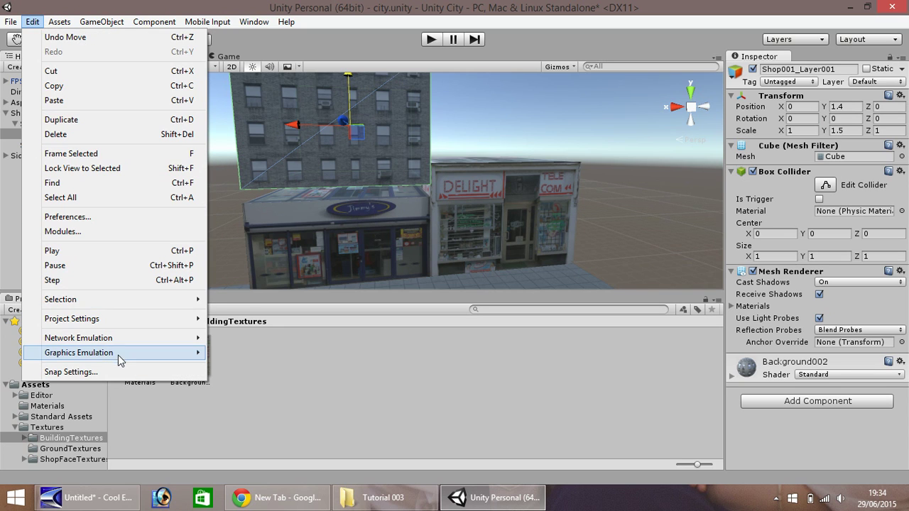
click(95, 371)
click(197, 75)
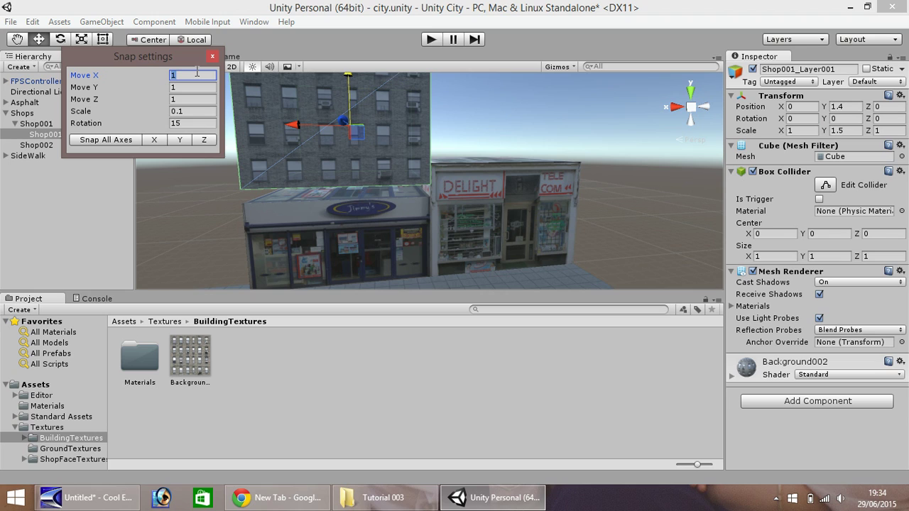
key(Tab)
text(0.25)
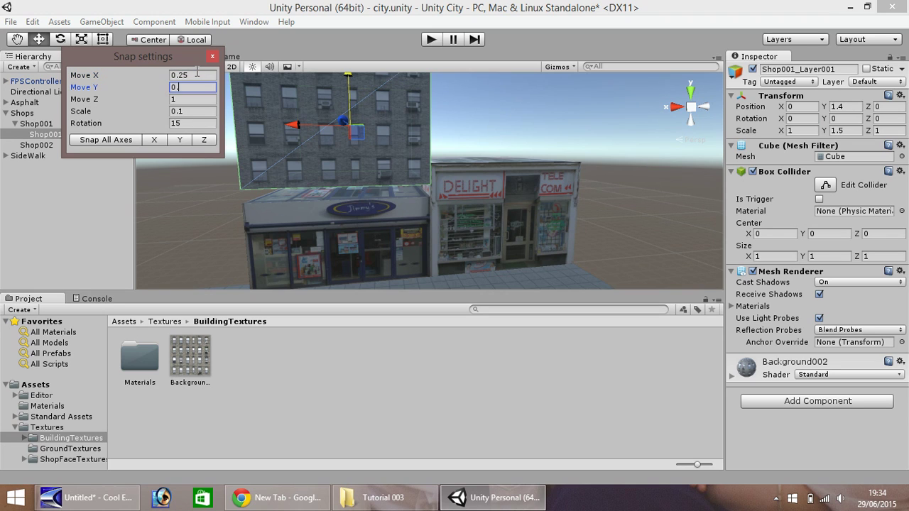
key(Tab)
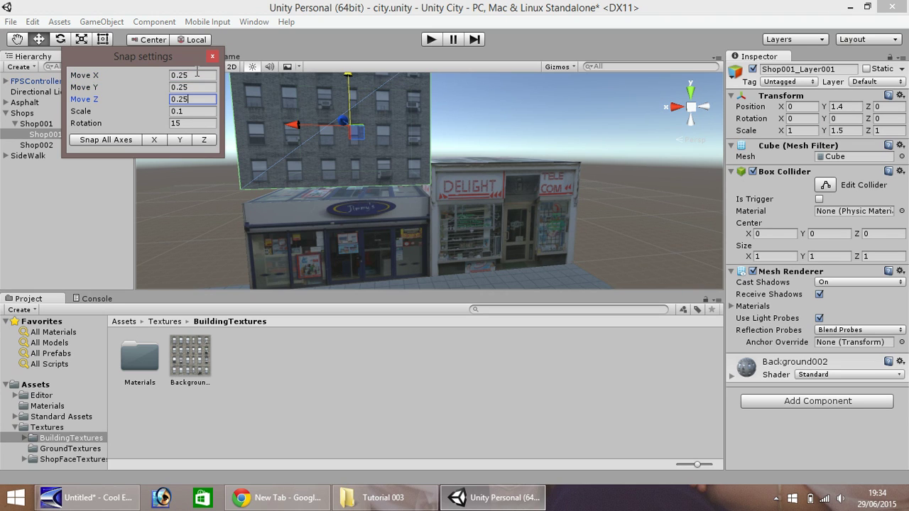
click(212, 56)
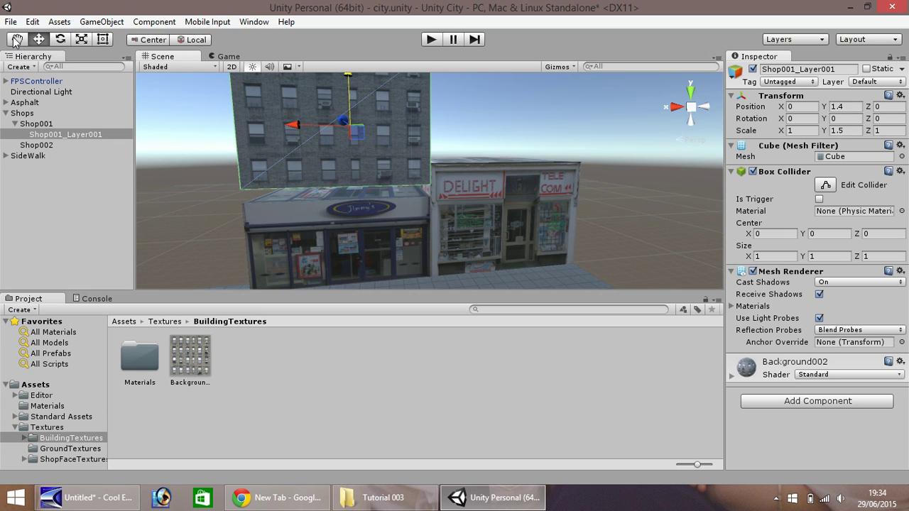
- Lower Shop001_Layer001 to Position Y 1.25 so it sits just above the Jimmy's sign
click(16, 39)
drag(202, 155, 189, 127)
scroll(189, 127, up, 2)
click(39, 39)
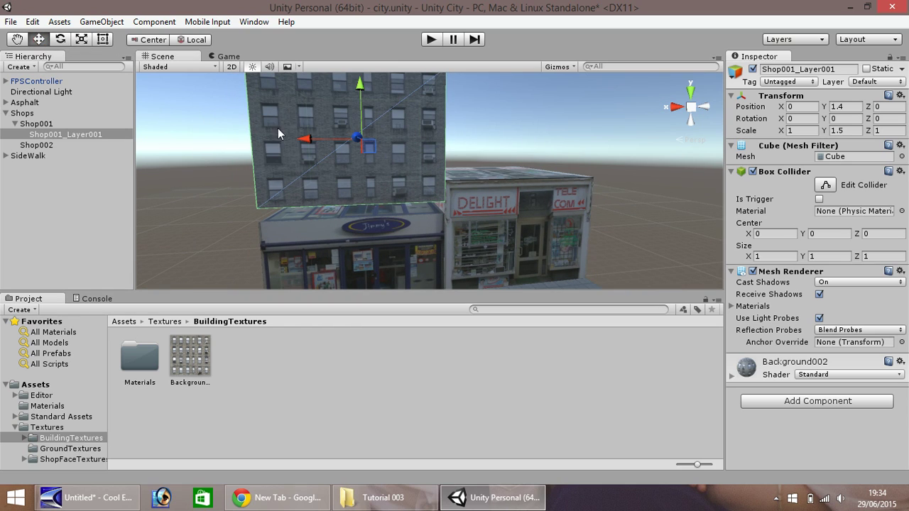
click(359, 83)
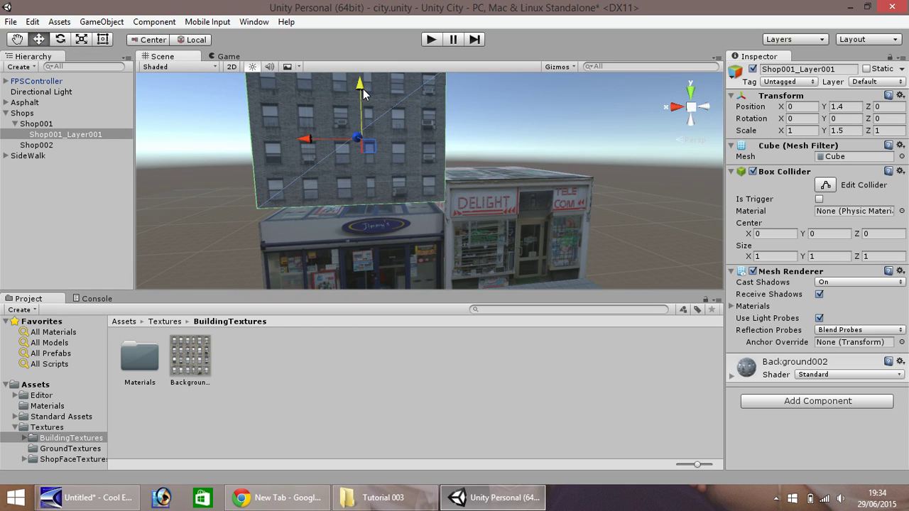
drag(359, 85, 359, 97)
click(17, 39)
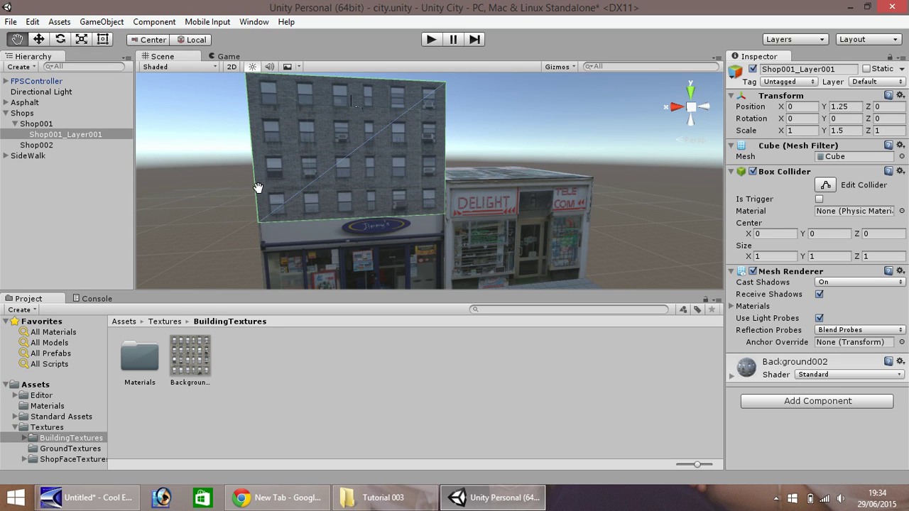
drag(258, 188, 218, 123)
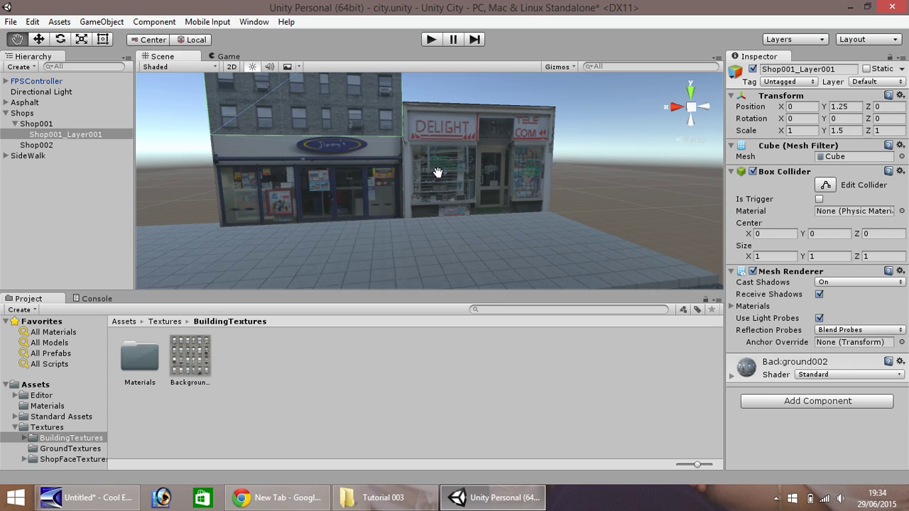
- Duplicate the DELIGHT shop Shop002 and raise the copy, Shop003, on top of it
click(15, 125)
click(37, 133)
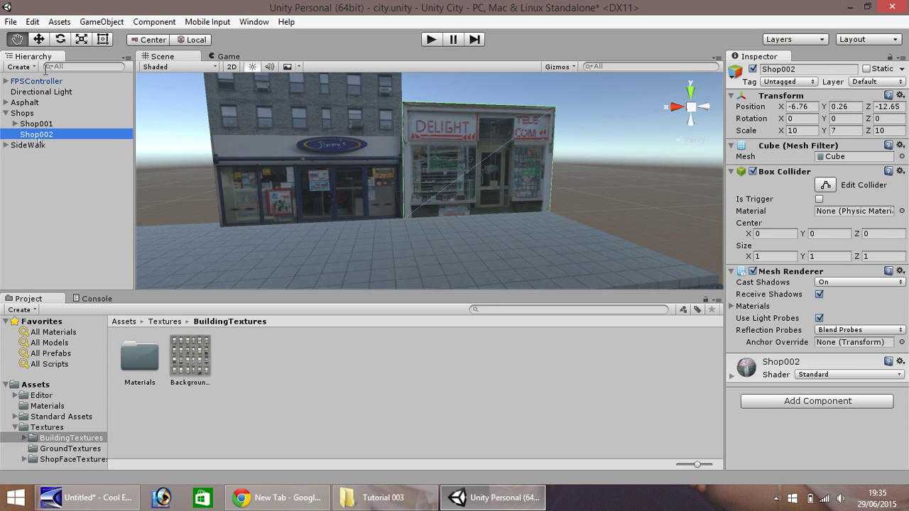
click(435, 147)
key(f)
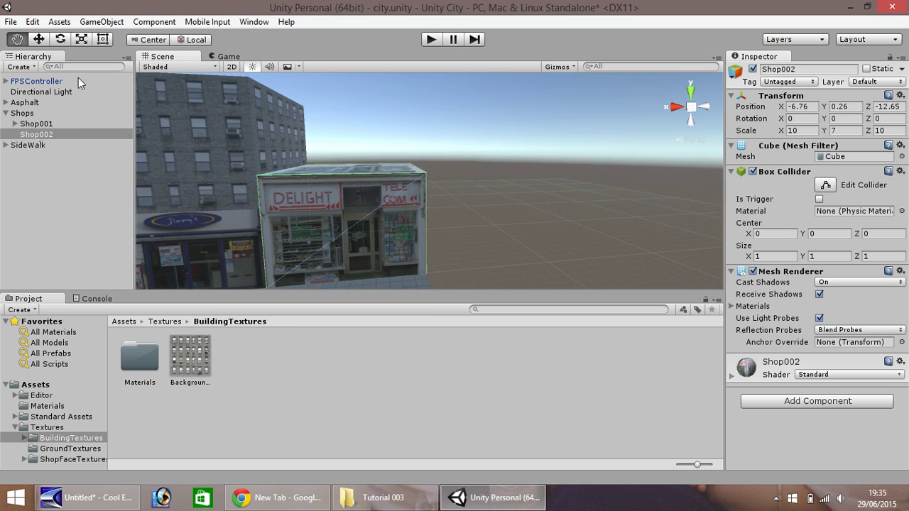
click(40, 40)
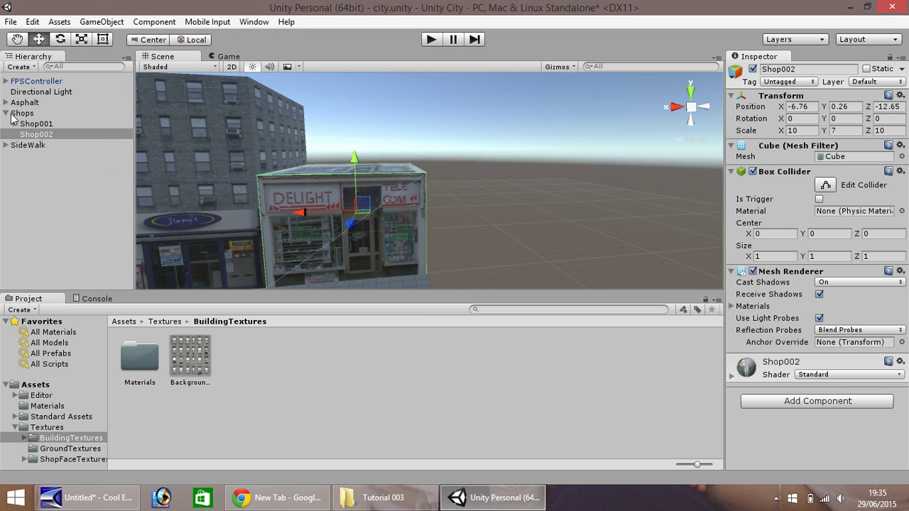
click(386, 225)
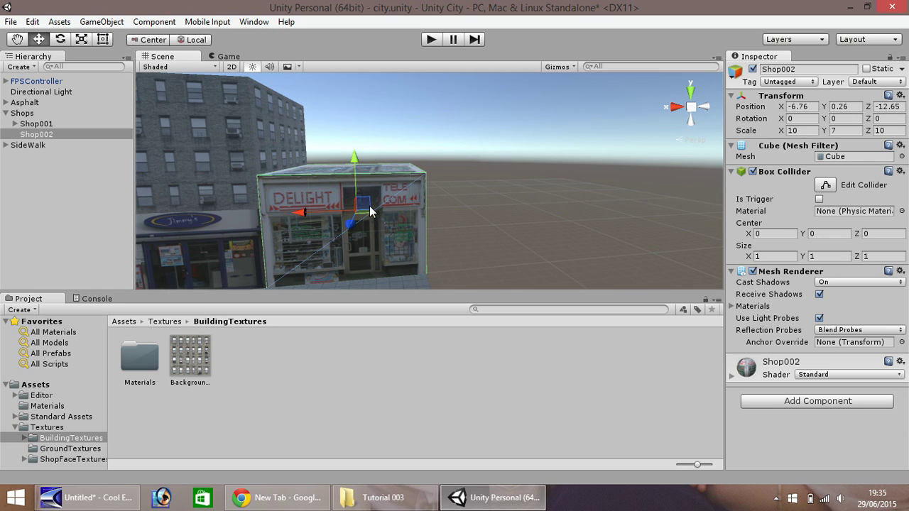
key(ctrl+d)
drag(354, 171, 340, 91)
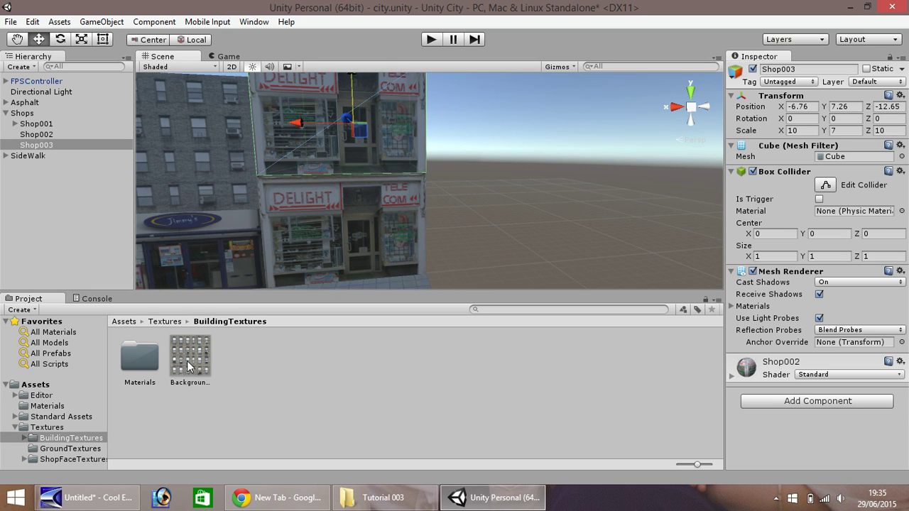
- Apply the Background brick window texture to Shop003
drag(189, 359, 306, 105)
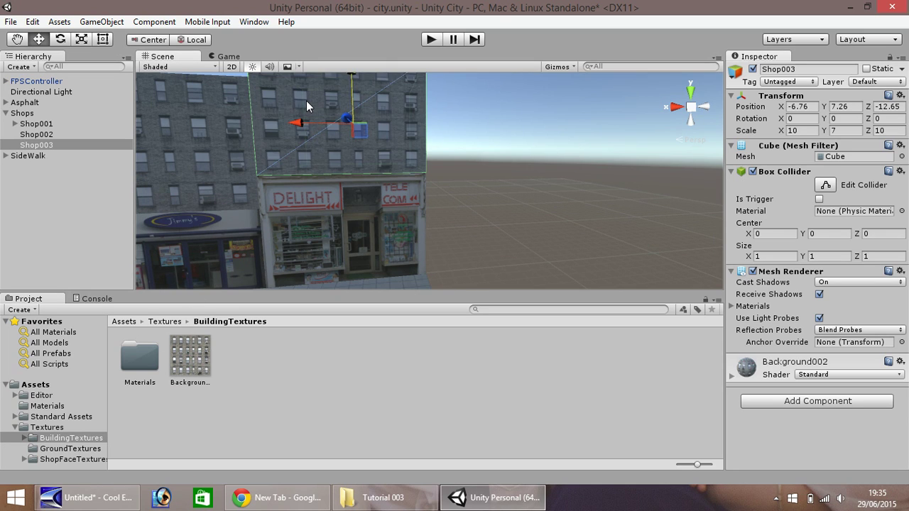
click(453, 153)
key(q)
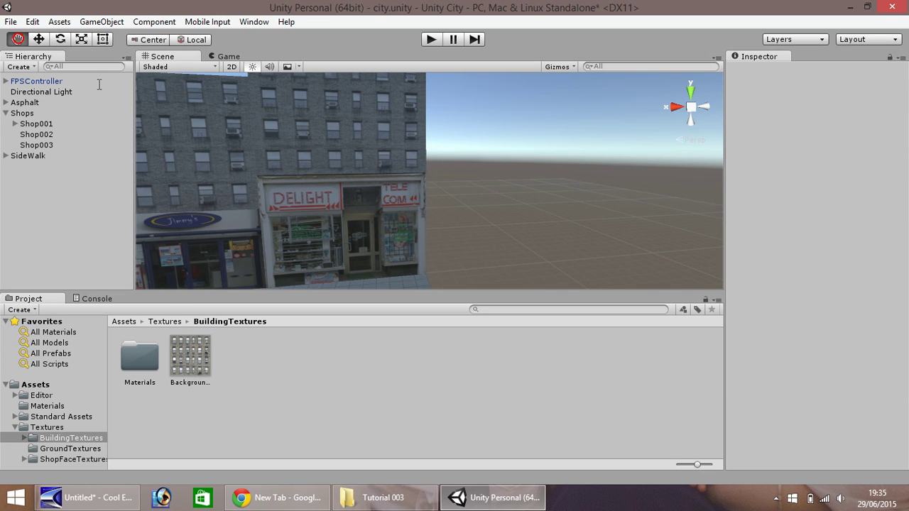
drag(163, 127, 210, 208)
- Rename Shop003 to Shop002_Layer001 and make it a child of Shop002
click(40, 39)
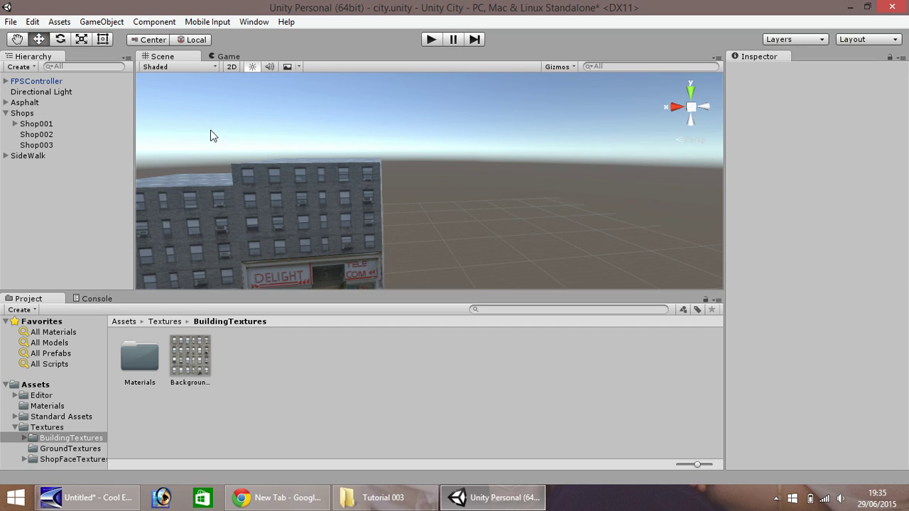
click(279, 201)
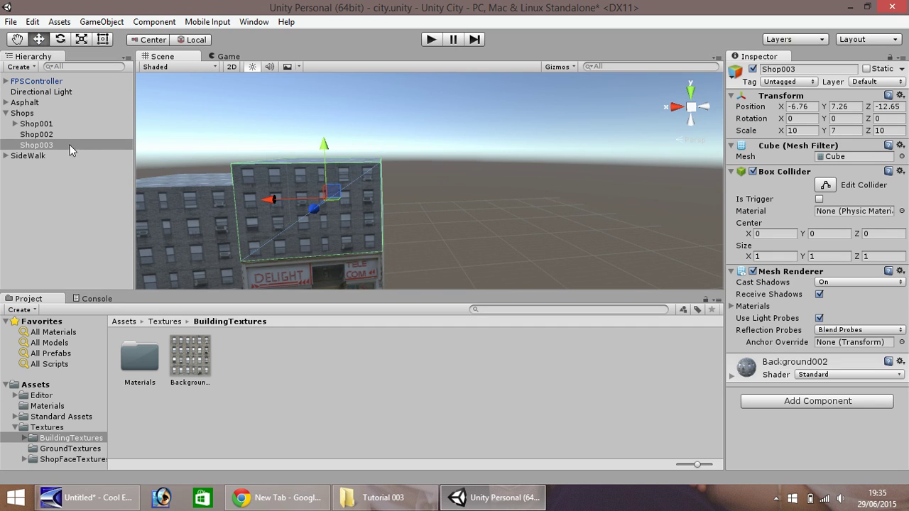
click(32, 146)
right_click(30, 145)
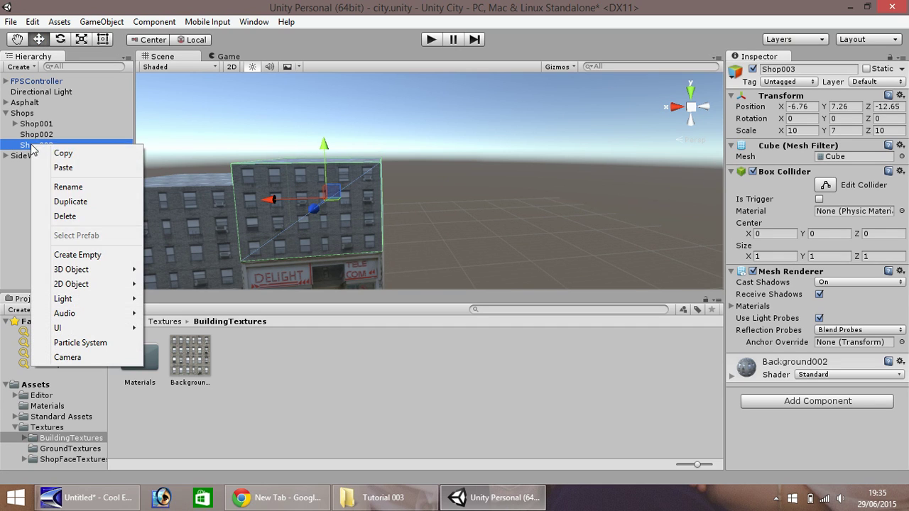
click(77, 186)
text(Sho)
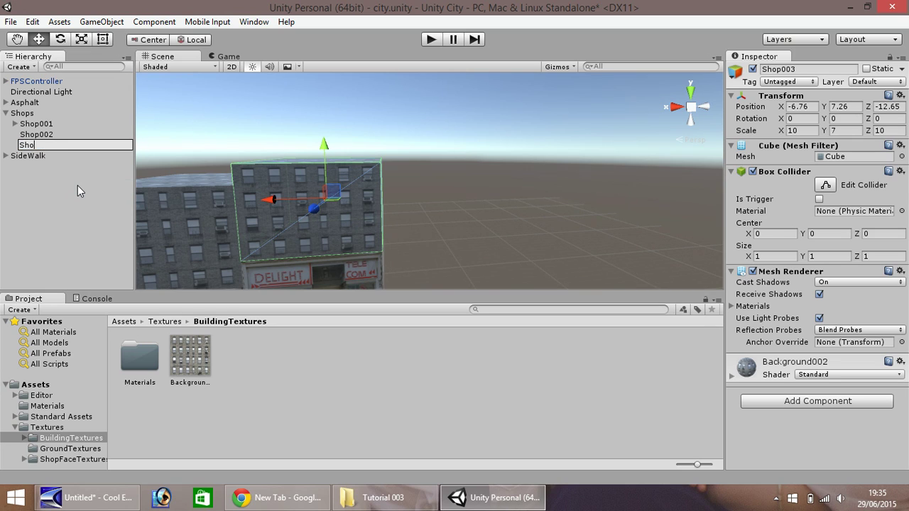
text(p002_Layer001)
key(Return)
drag(35, 145, 34, 135)
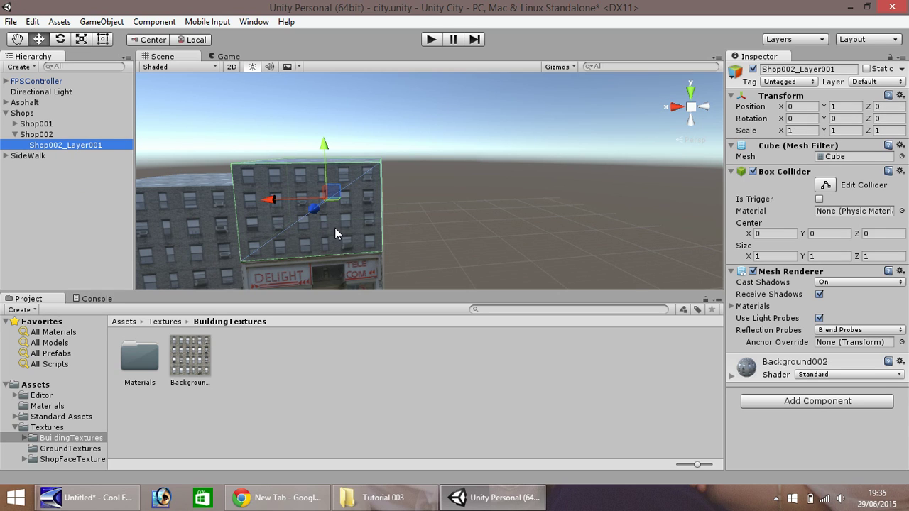
- Try Y scale values 1.1 and .25, then keep the vertical scale at 1
click(845, 131)
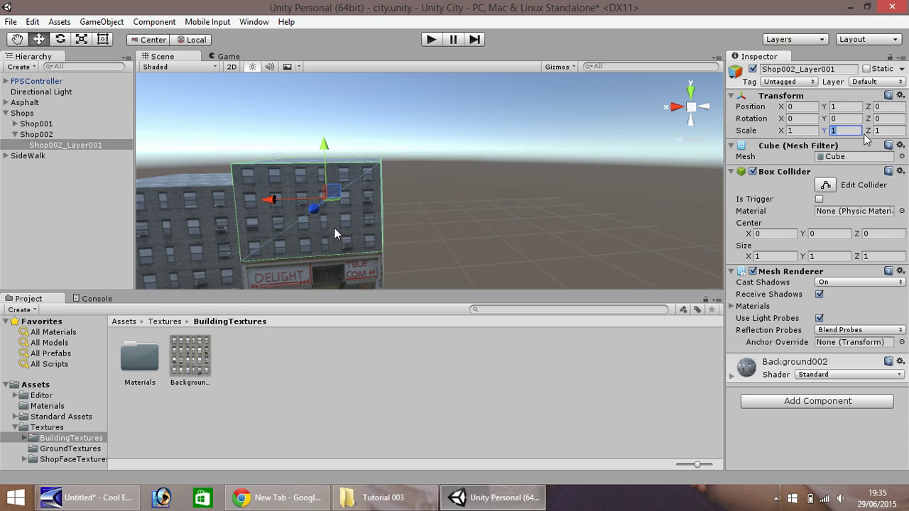
text(1.1)
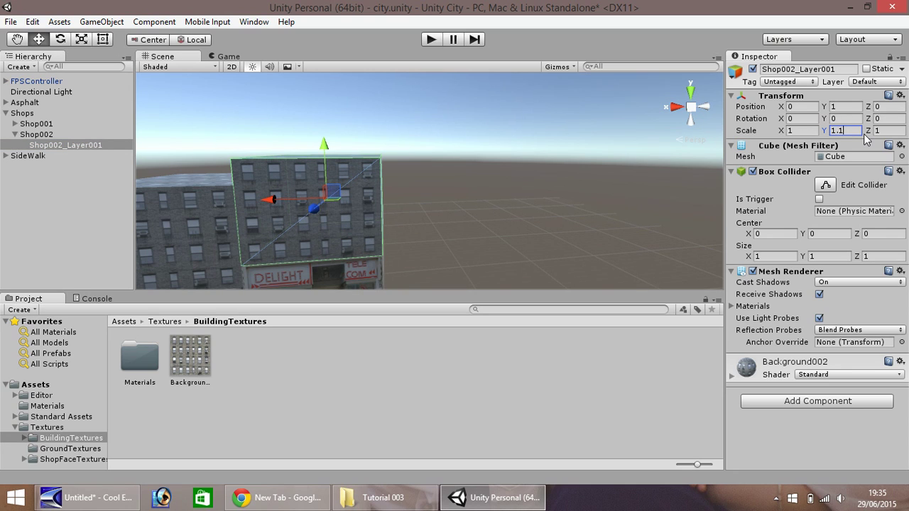
key(BackSpace)
key(BackSpace)
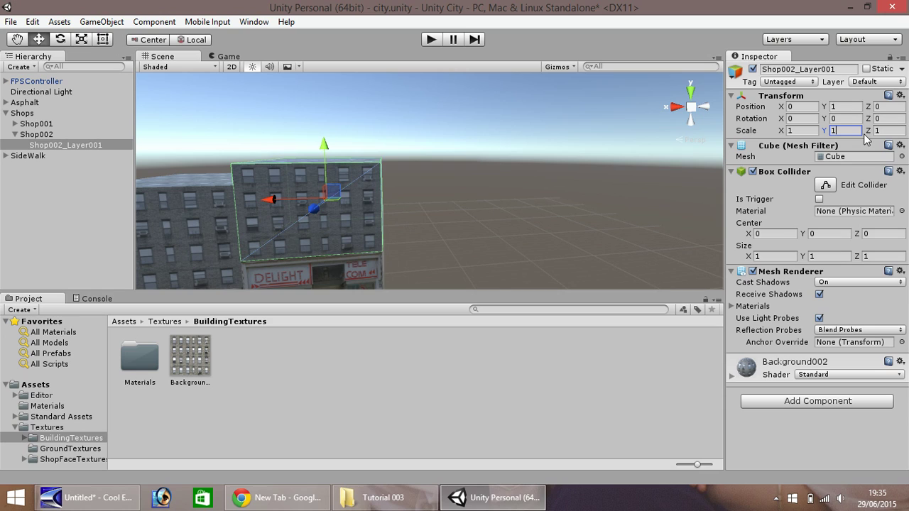
text(.25)
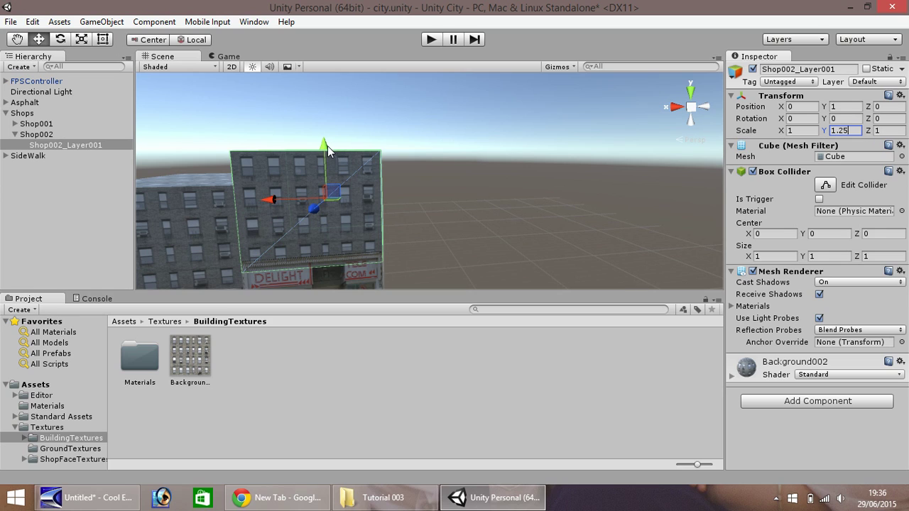
key(BackSpace)
key(BackSpace)
key(BackSpace)
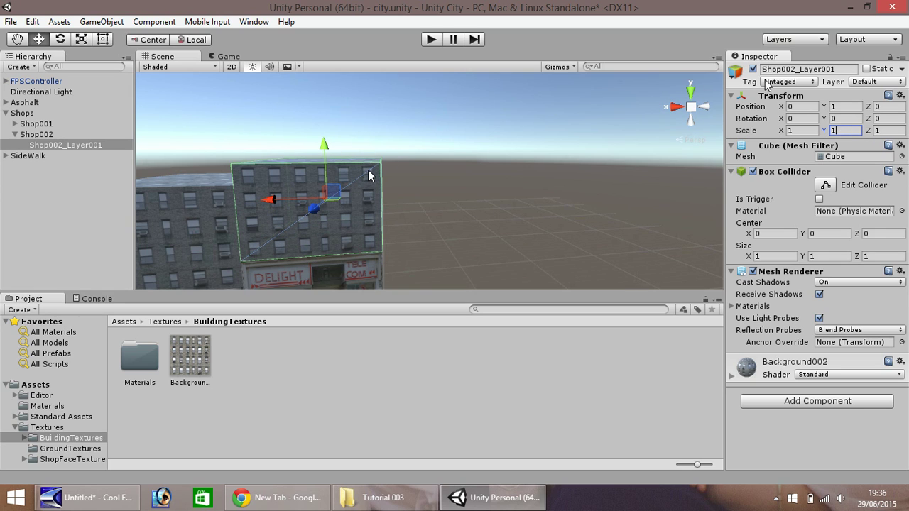
- Duplicate Shop002_Layer001 into Shop002_Layer002 at local Y 2, then collapse Shop002
click(56, 146)
key(ctrl+d)
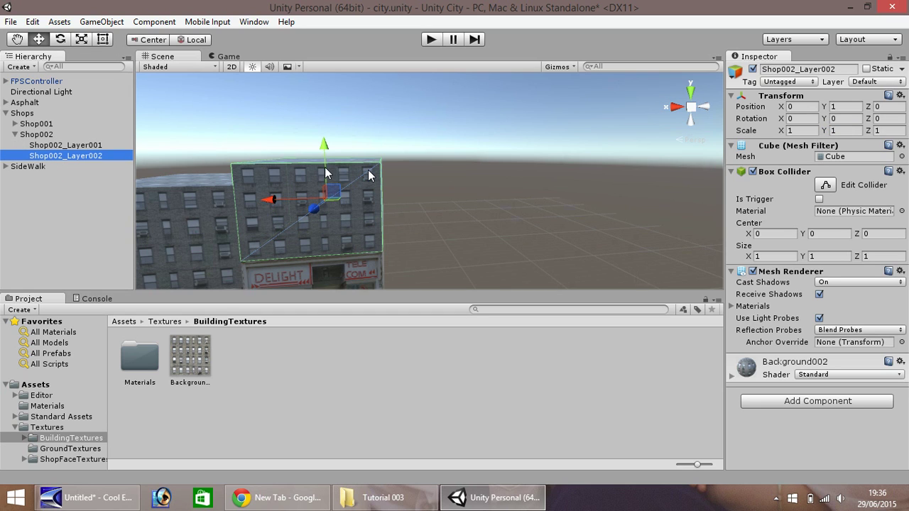
drag(326, 153, 307, 79)
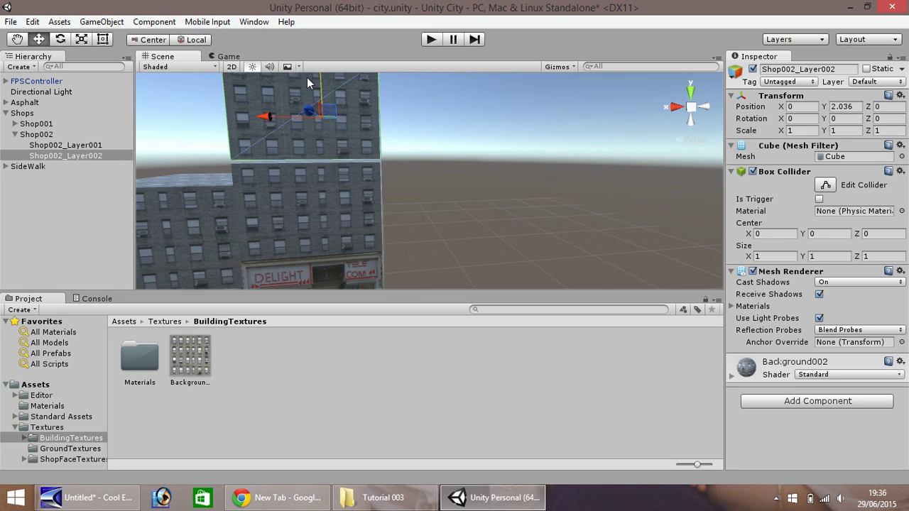
click(15, 134)
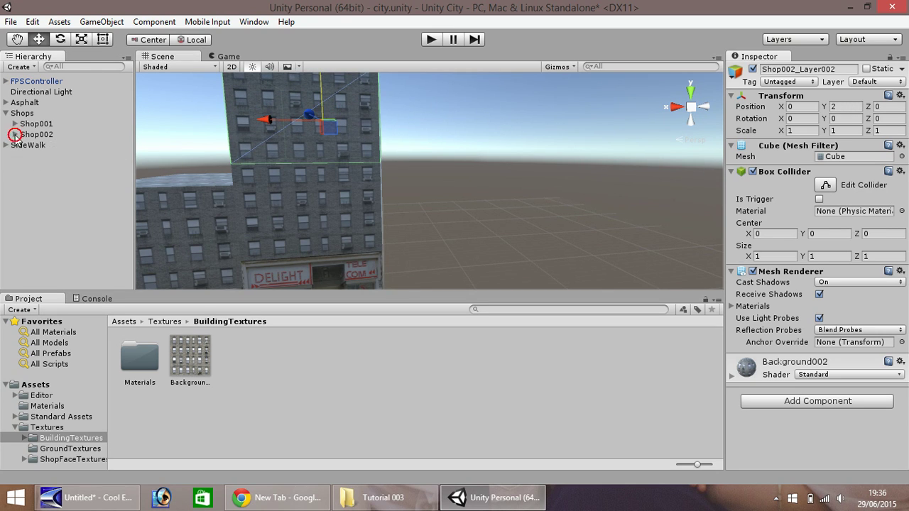
click(17, 40)
drag(183, 164, 175, 130)
scroll(197, 85, down, 5)
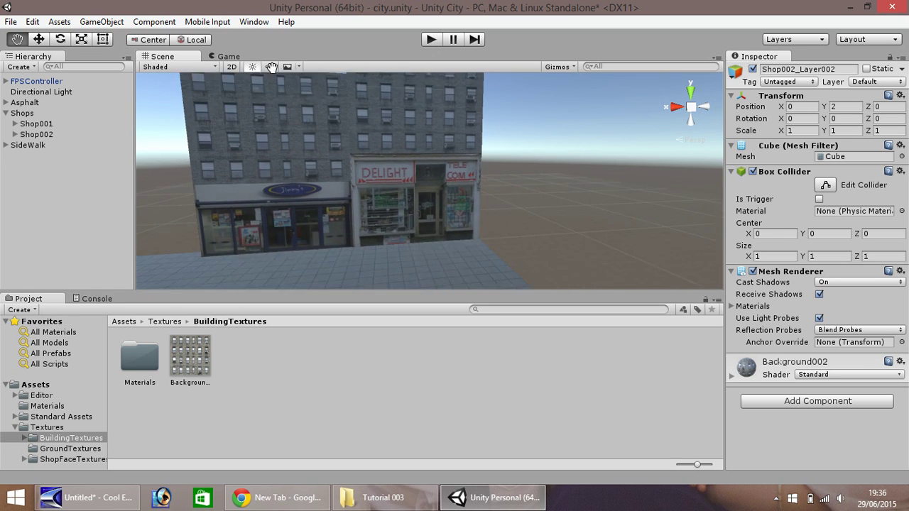
scroll(354, 177, down, 3)
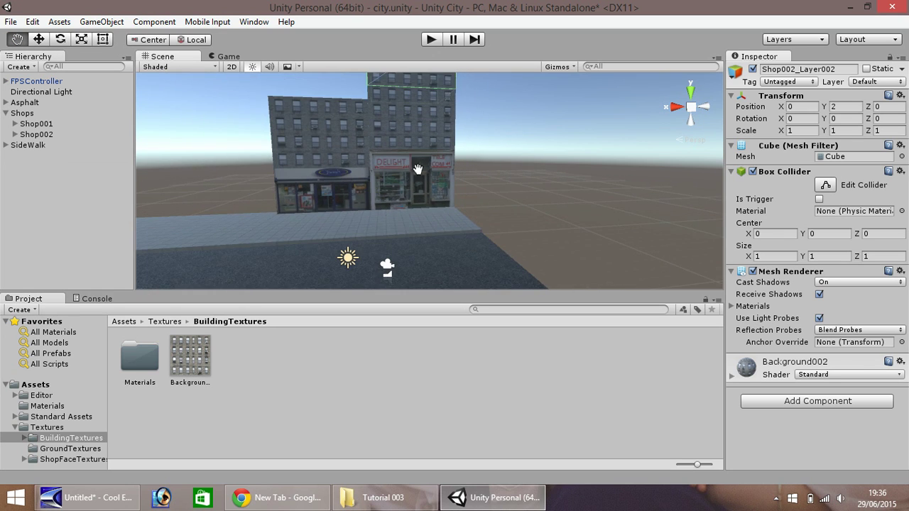
- Play-test the scene, walking the first-person player toward and away from the shops, then stop
click(431, 40)
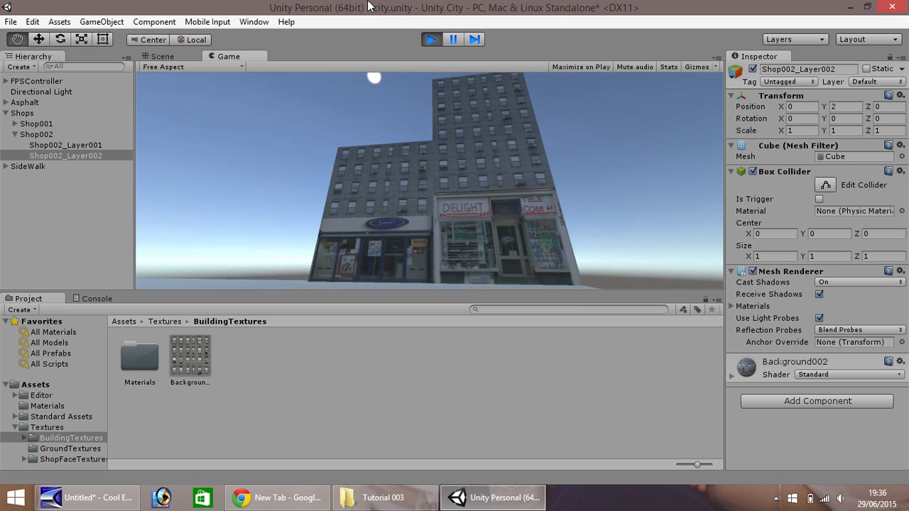
key(w)
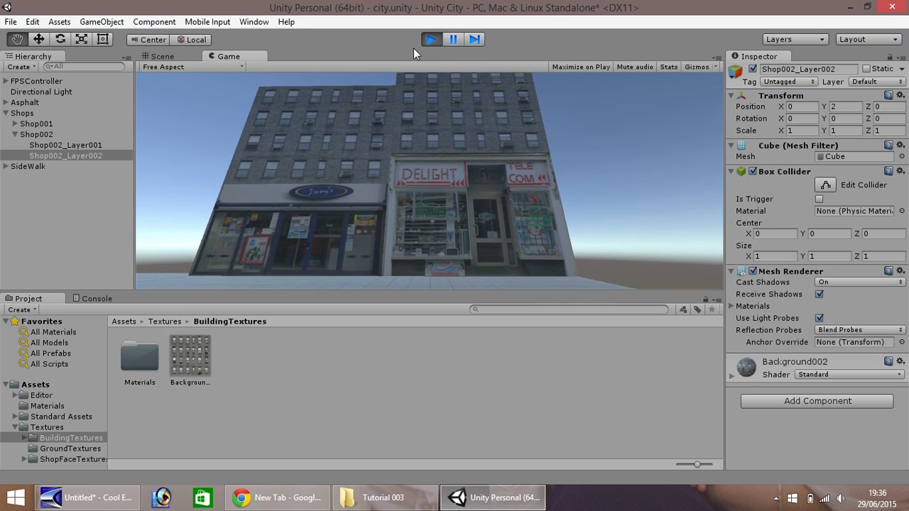
key(w)
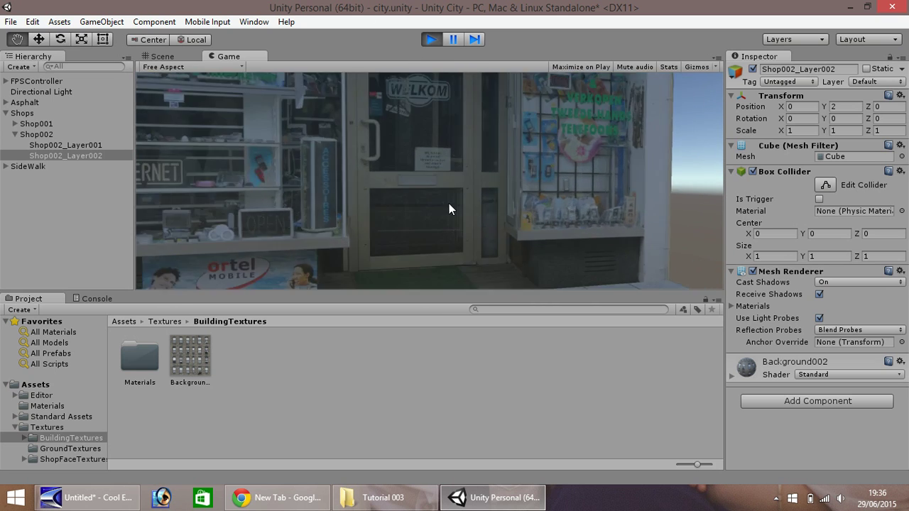
key(s)
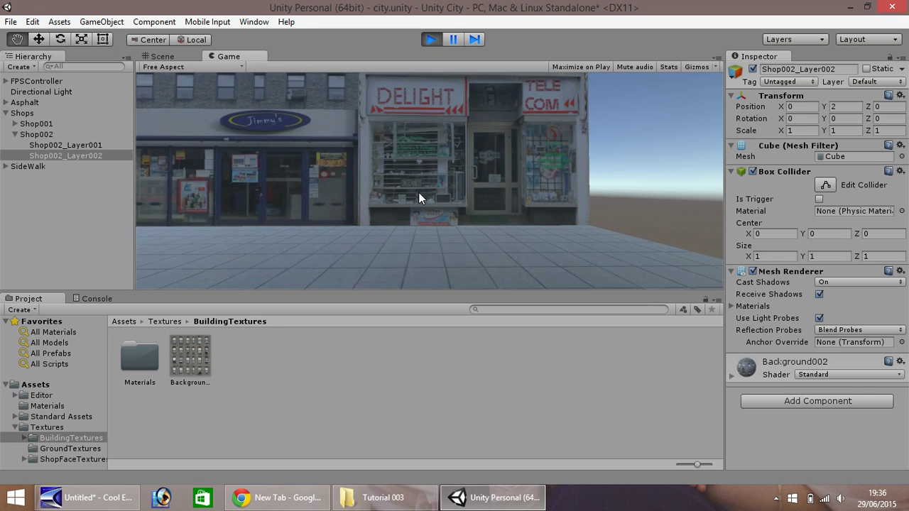
key(w)
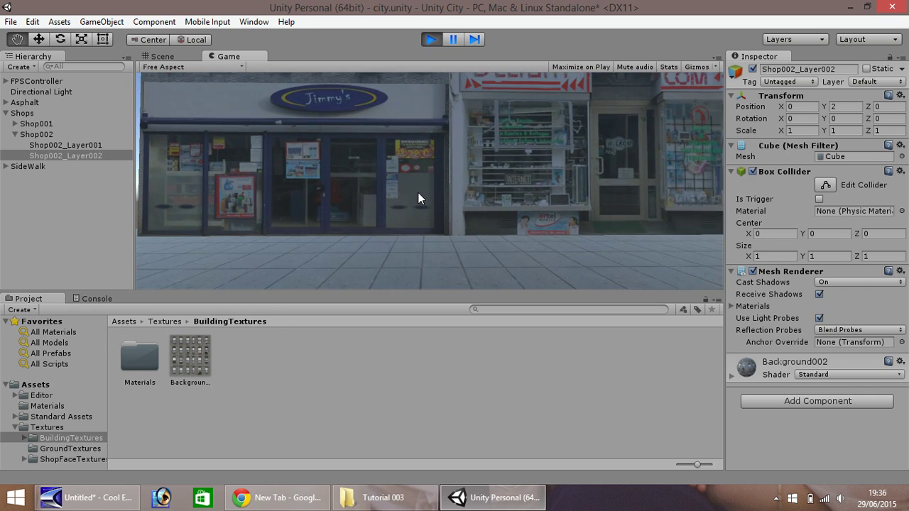
key(s)
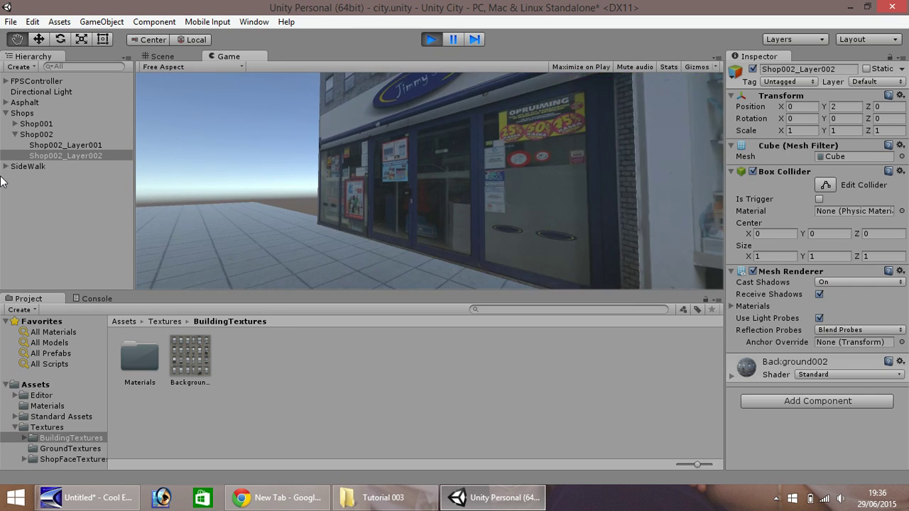
key(s)
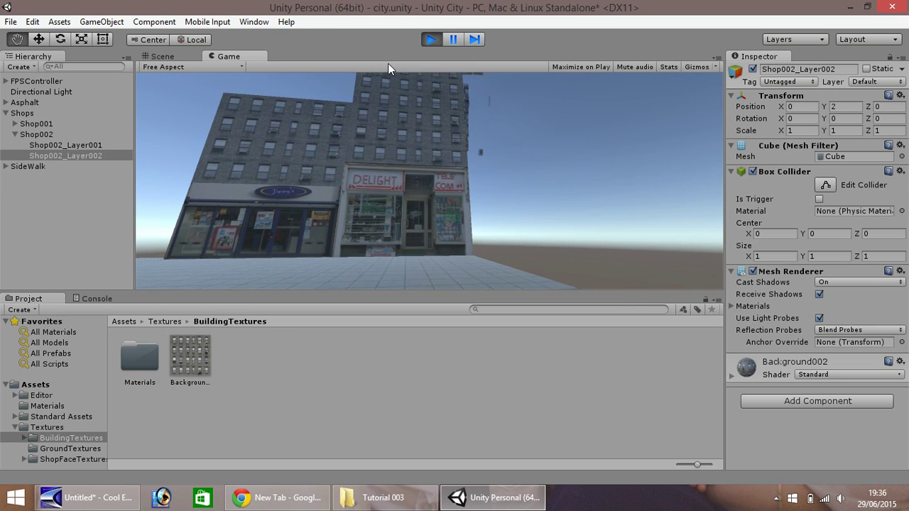
key(w)
click(433, 40)
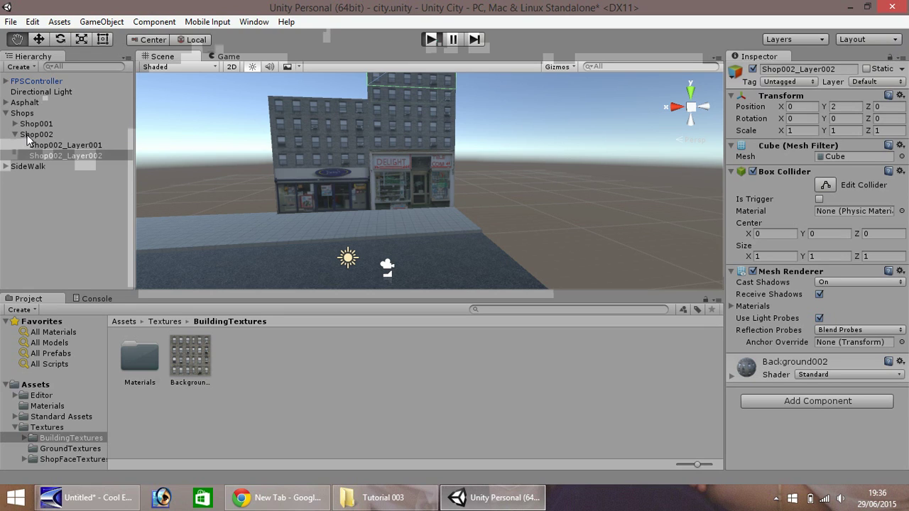
- Inspect Shop002_Layer001 and Shop002, fold Shop002's layers away, and reselect Shop002 with the Move tool
click(63, 156)
click(61, 146)
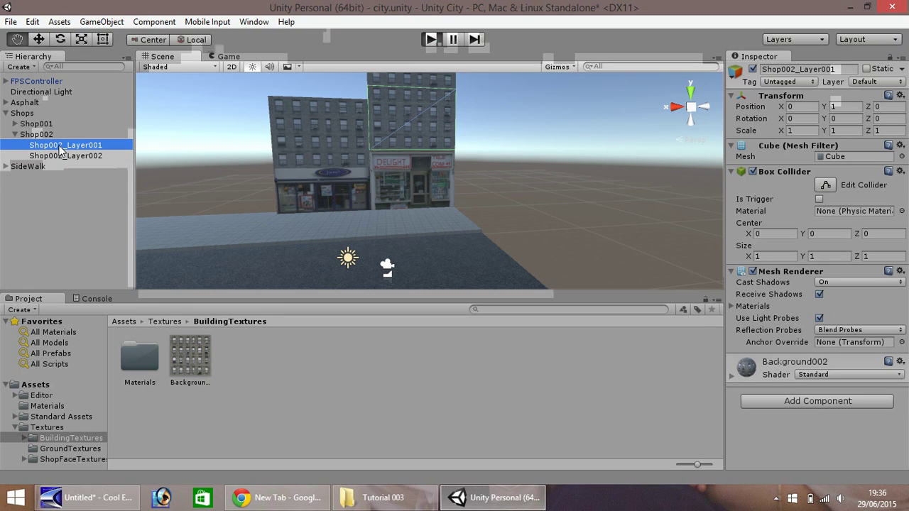
click(31, 137)
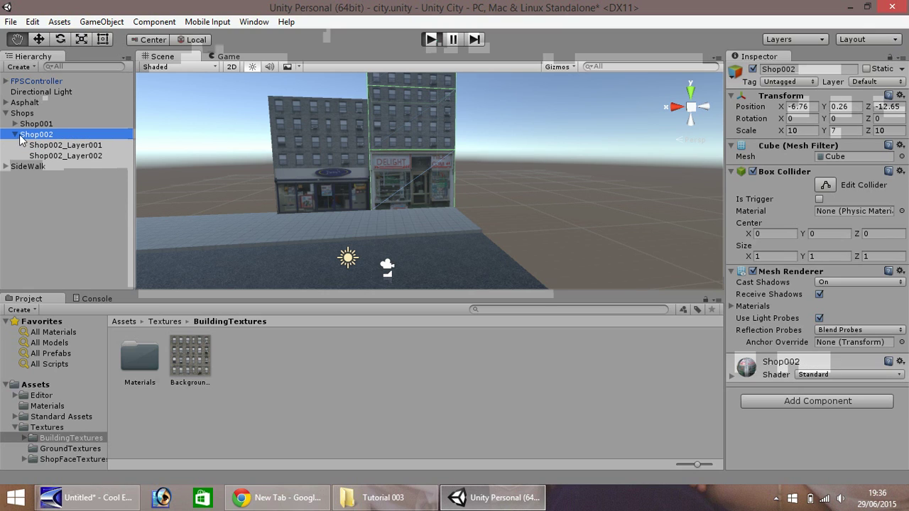
click(16, 135)
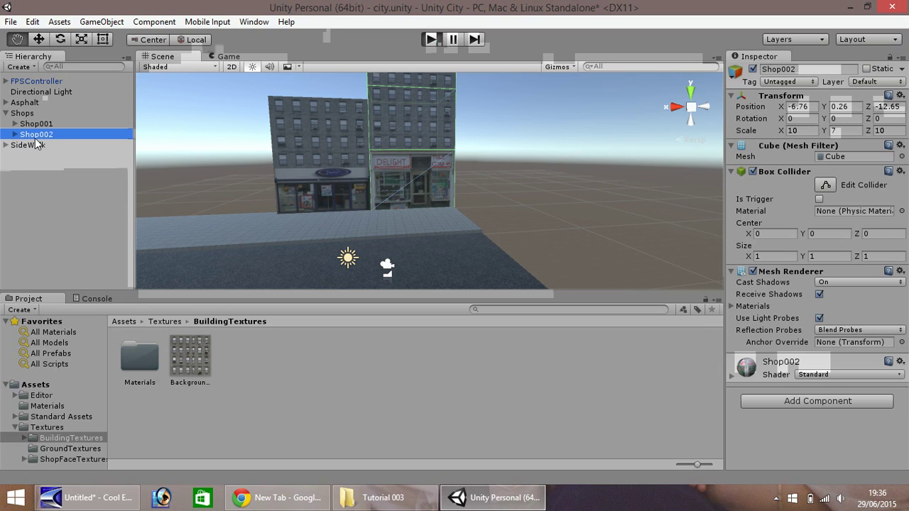
key(w)
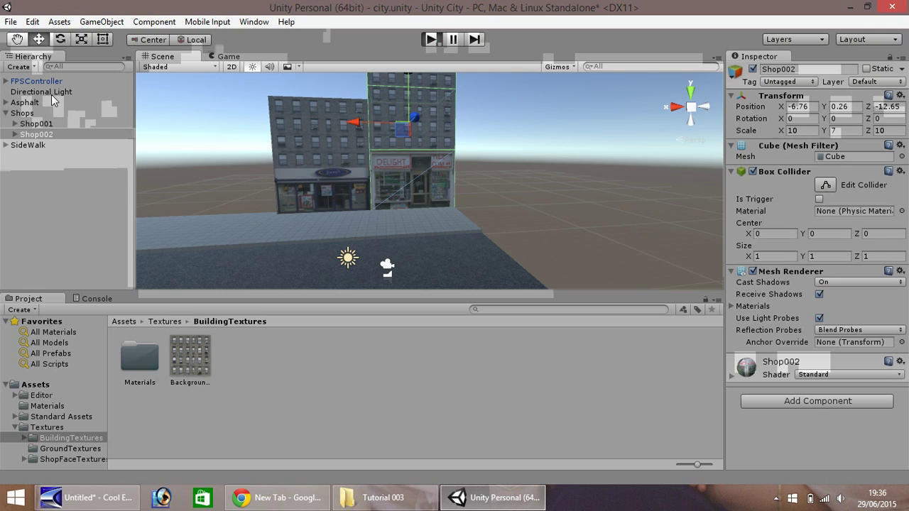
click(41, 124)
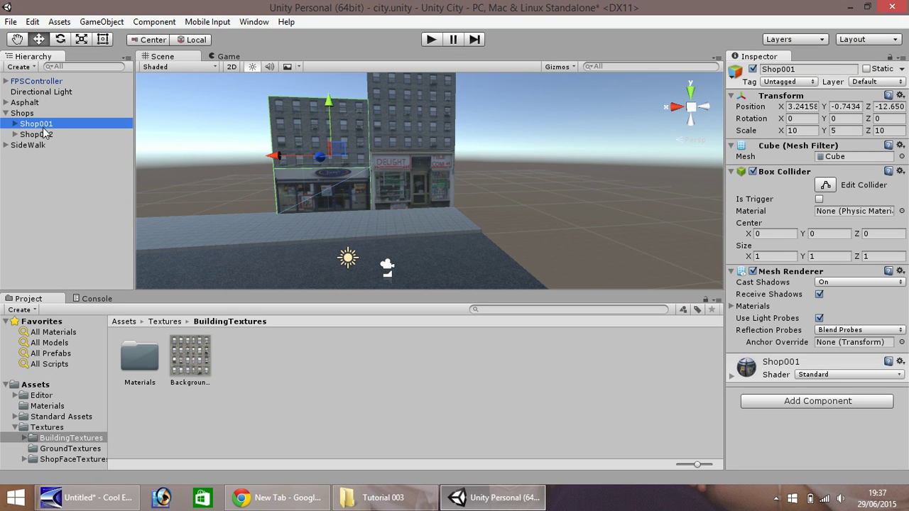
click(43, 134)
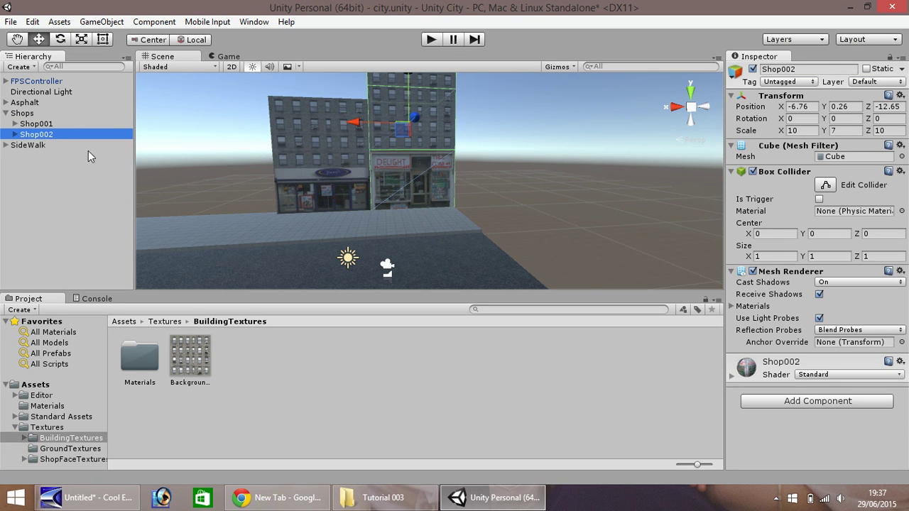
- Duplicate Shop002 into a new Shop003 and select it to view its properties
click(15, 134)
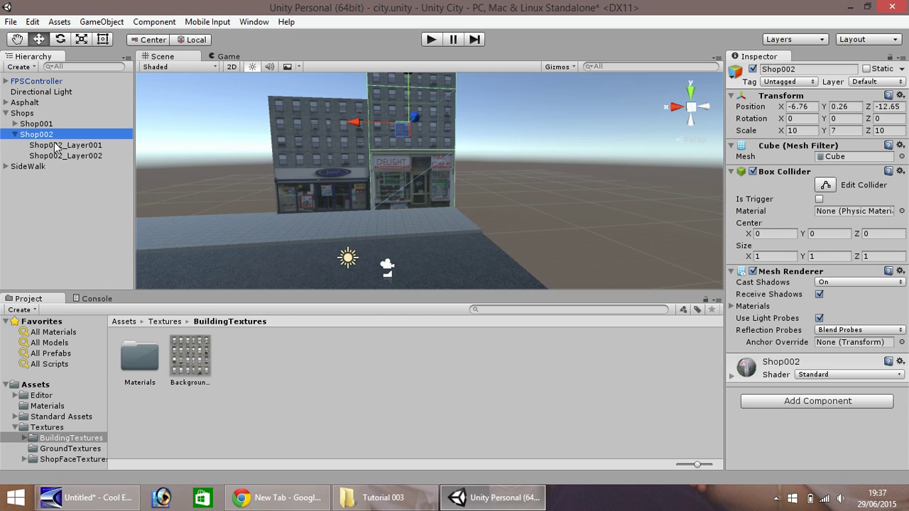
click(15, 134)
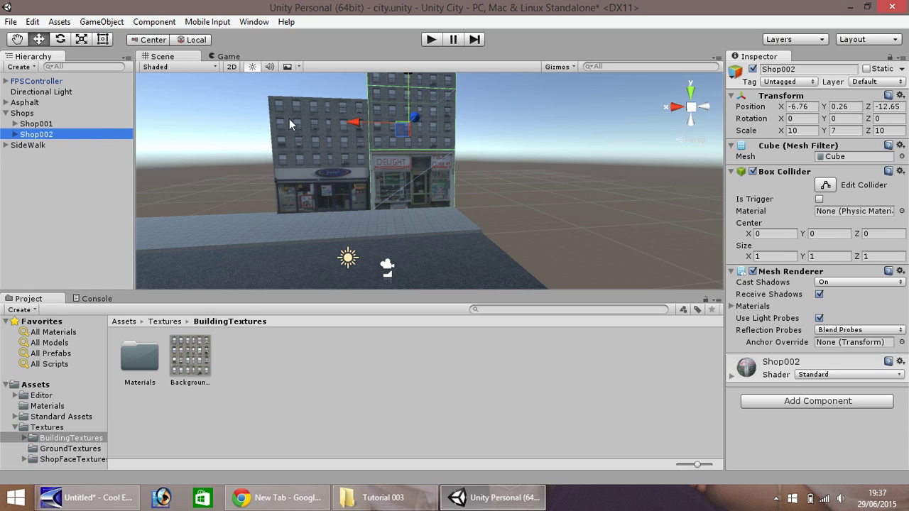
click(45, 135)
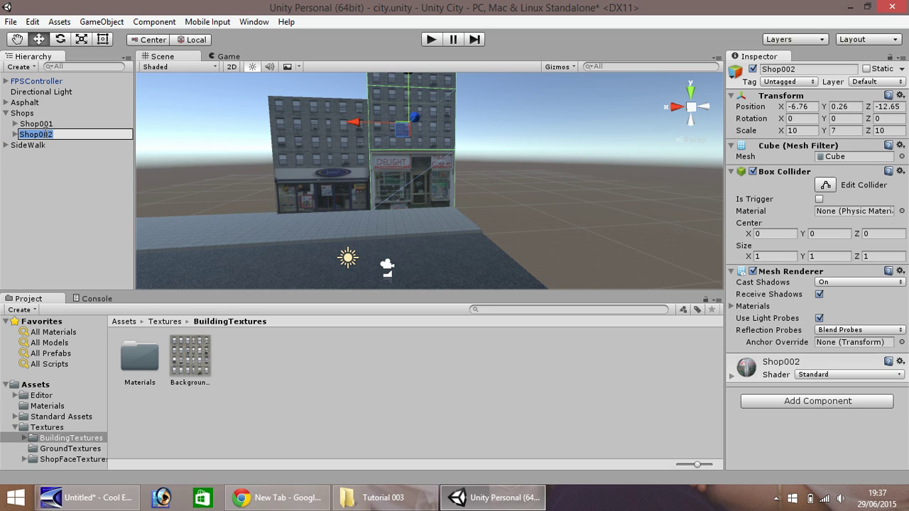
click(63, 152)
click(35, 135)
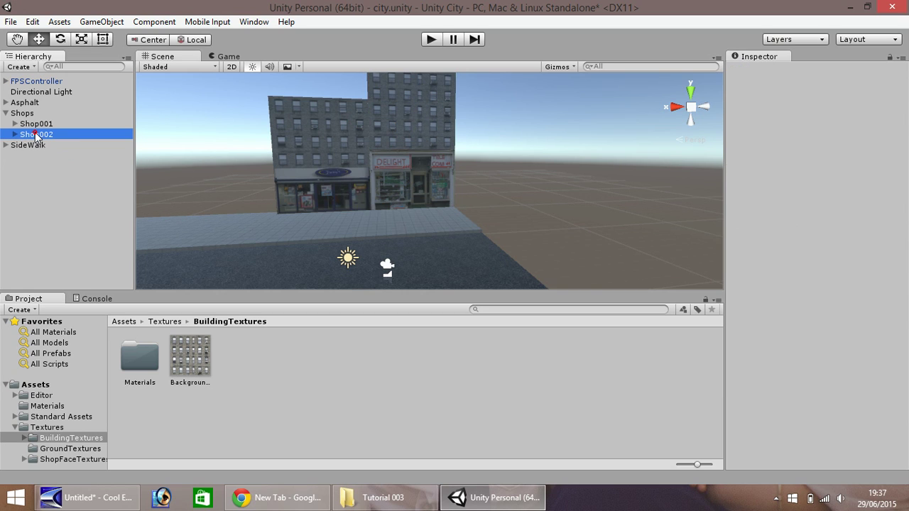
key(ctrl+d)
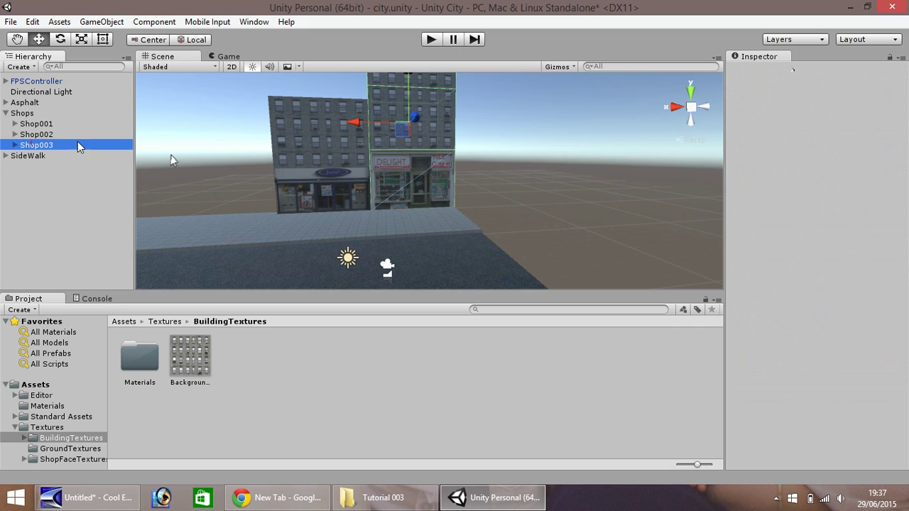
click(32, 144)
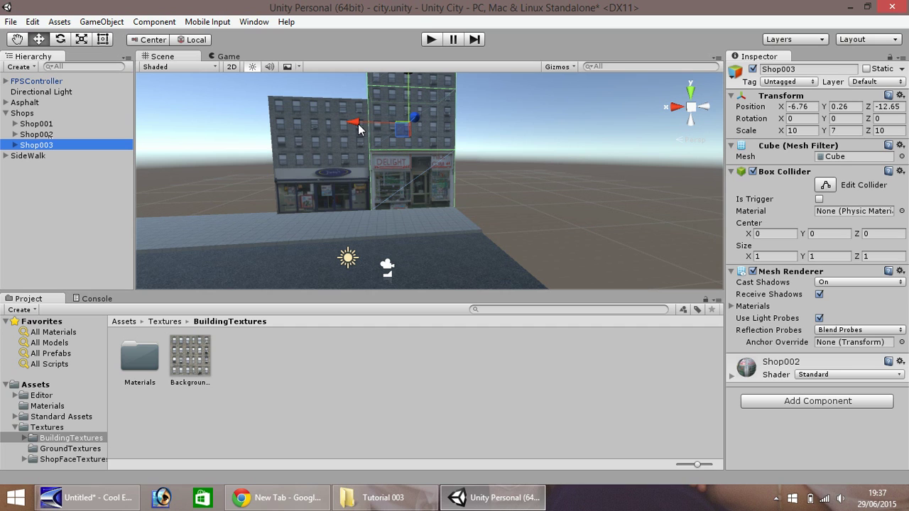
- Set Move snapping to 1 on X, Y and Z, and slide Shop003 left to X 13.24
click(32, 21)
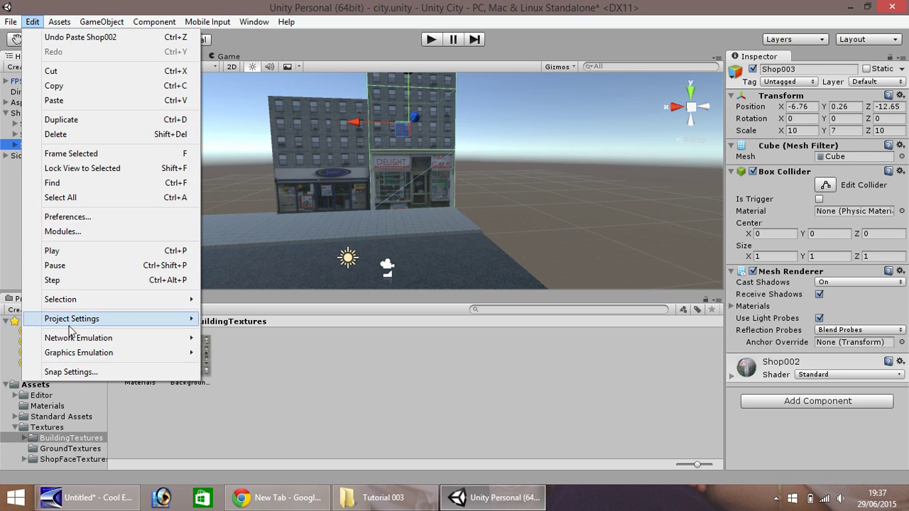
click(71, 371)
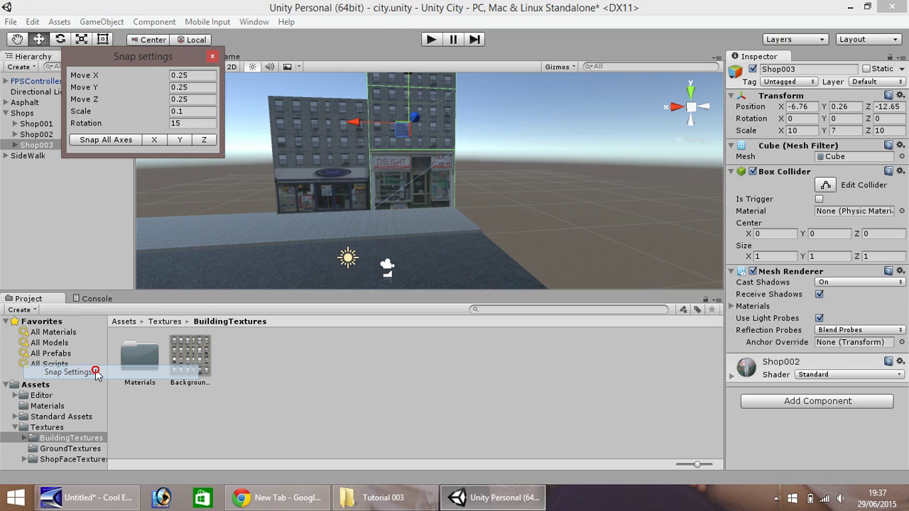
click(202, 75)
text(1)
key(Tab)
text(1)
key(Tab)
text(1)
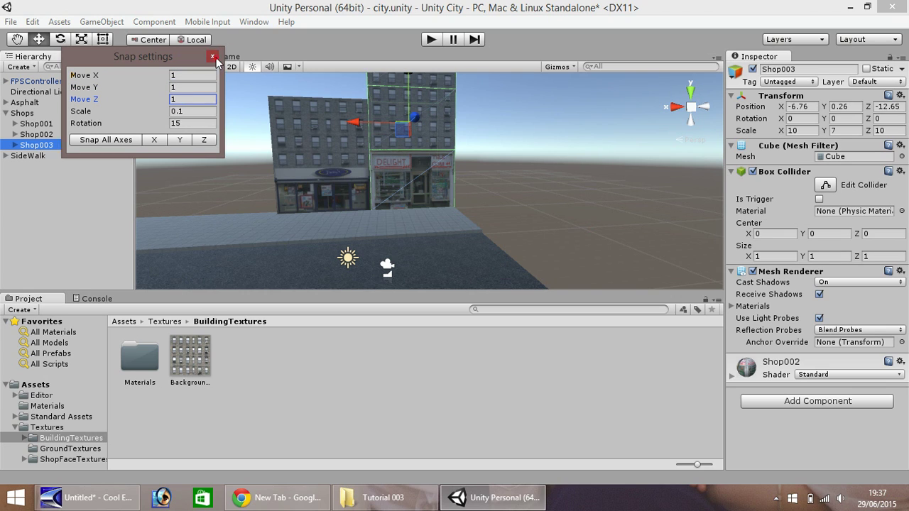
click(212, 56)
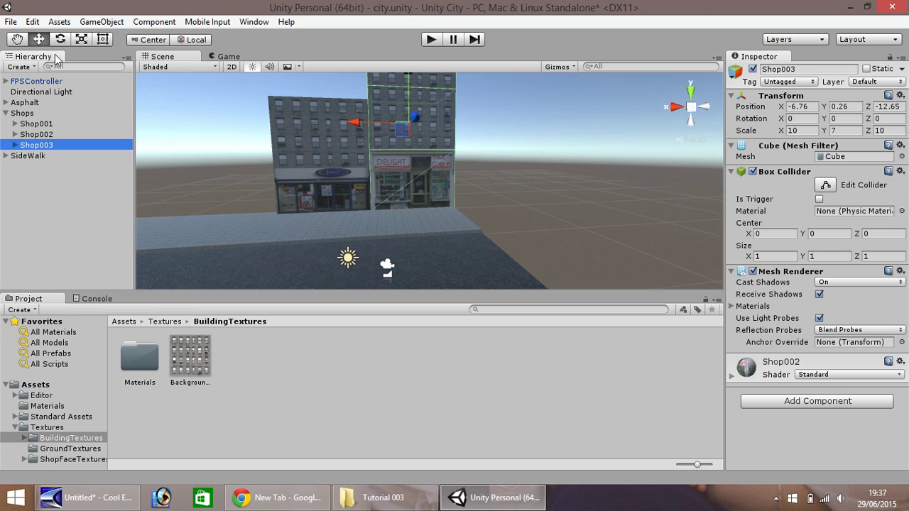
click(344, 127)
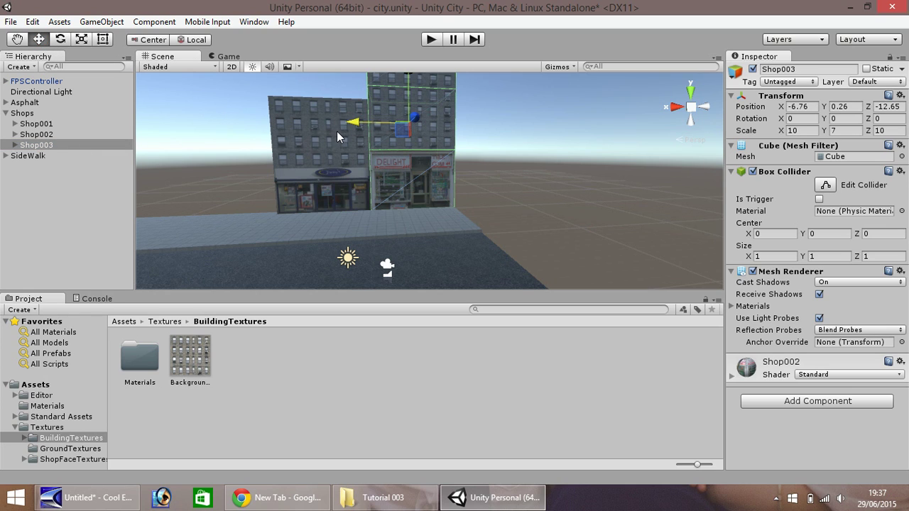
drag(353, 123, 206, 135)
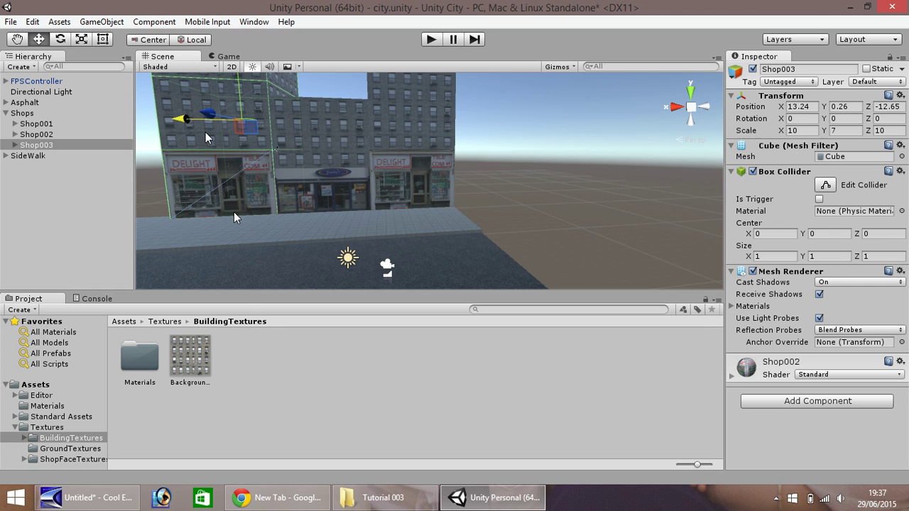
- Pan and orbit around the three shop buildings, then select the Background002 texture
click(17, 39)
drag(206, 142, 274, 240)
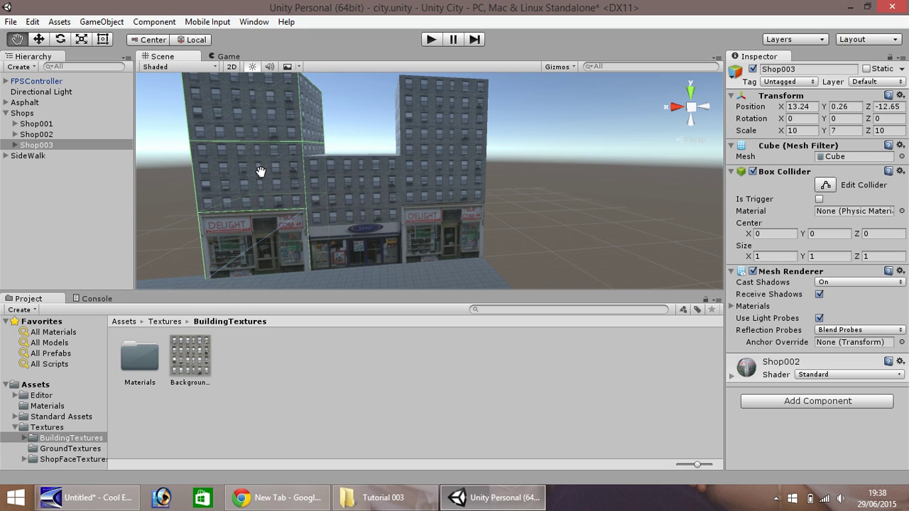
click(31, 146)
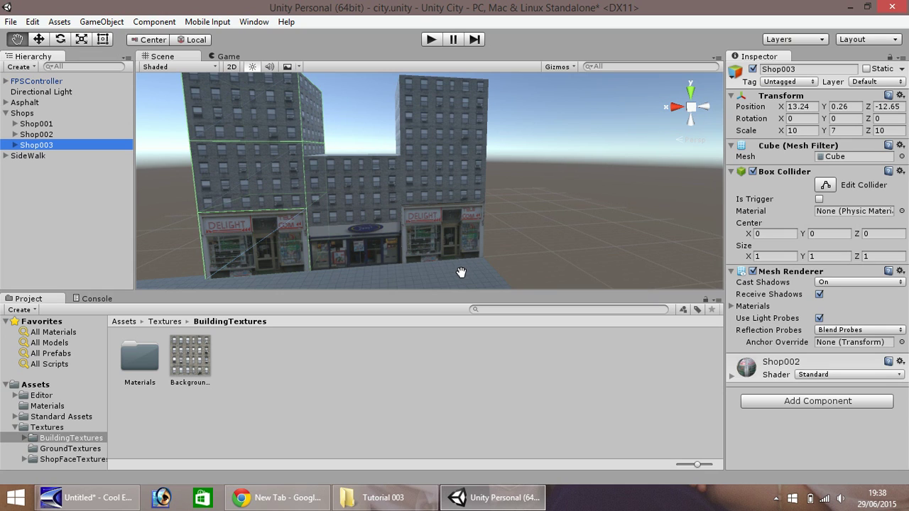
right_drag(310, 187, 164, 188)
scroll(314, 217, down, 5)
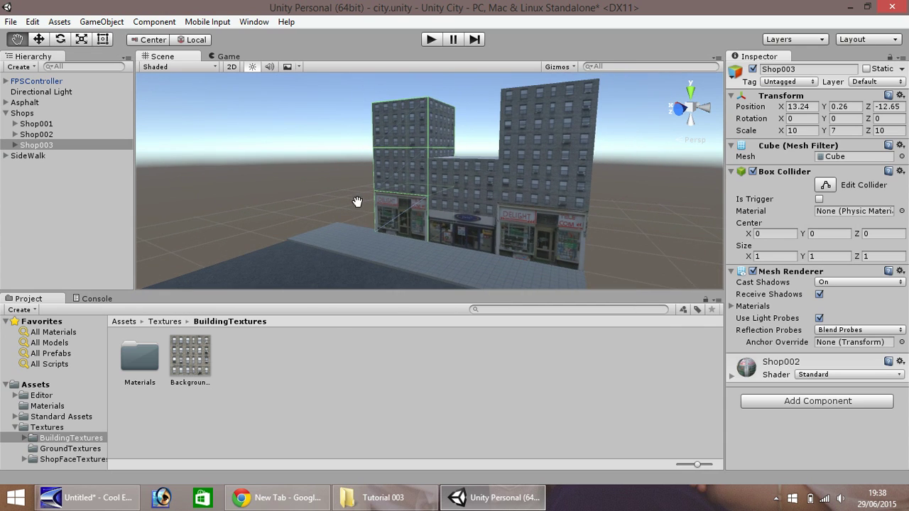
drag(357, 201, 331, 235)
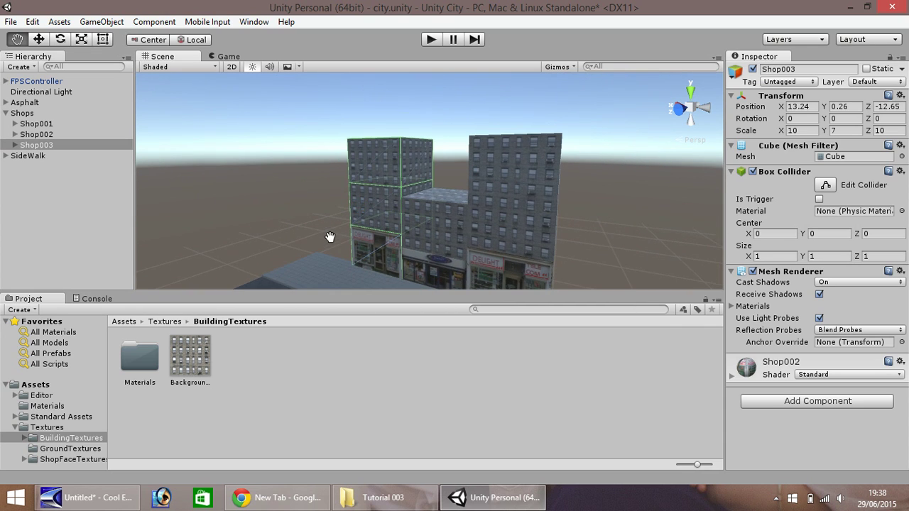
click(185, 360)
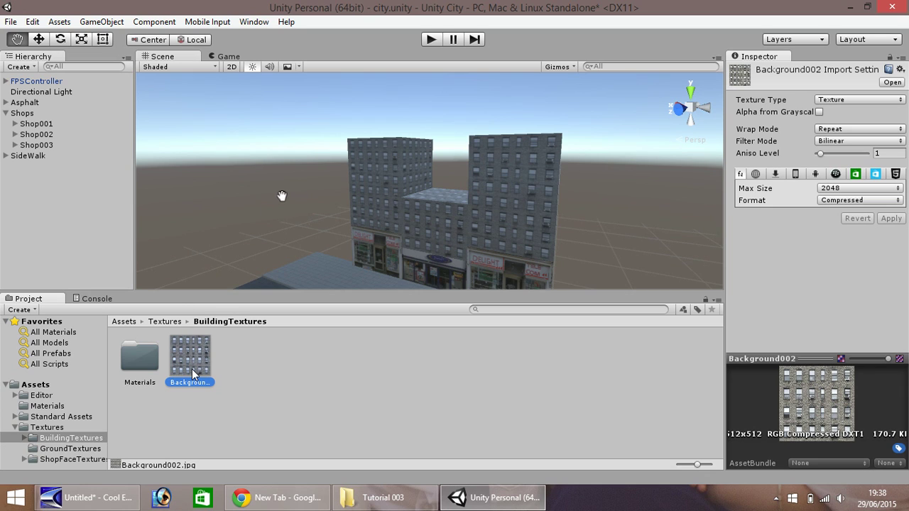
- Add a new cube to the scene and set its position to 0, 0, 0
click(39, 39)
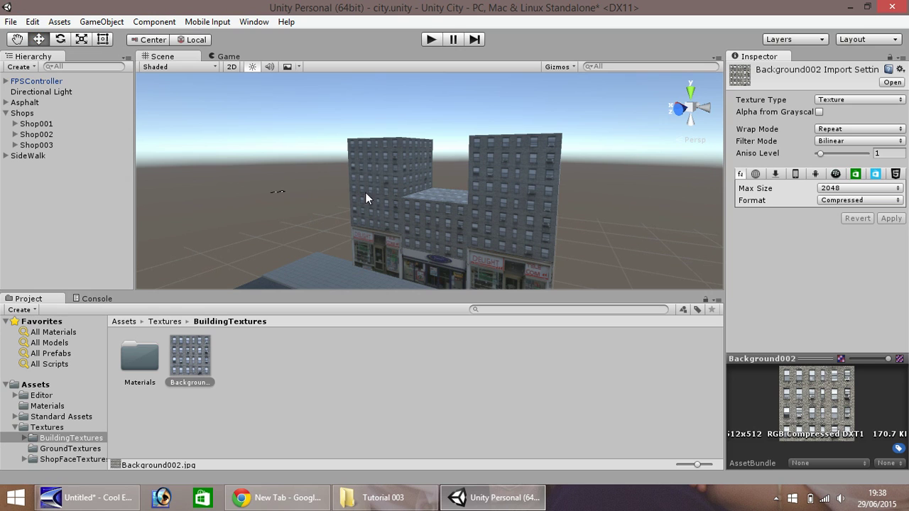
click(109, 22)
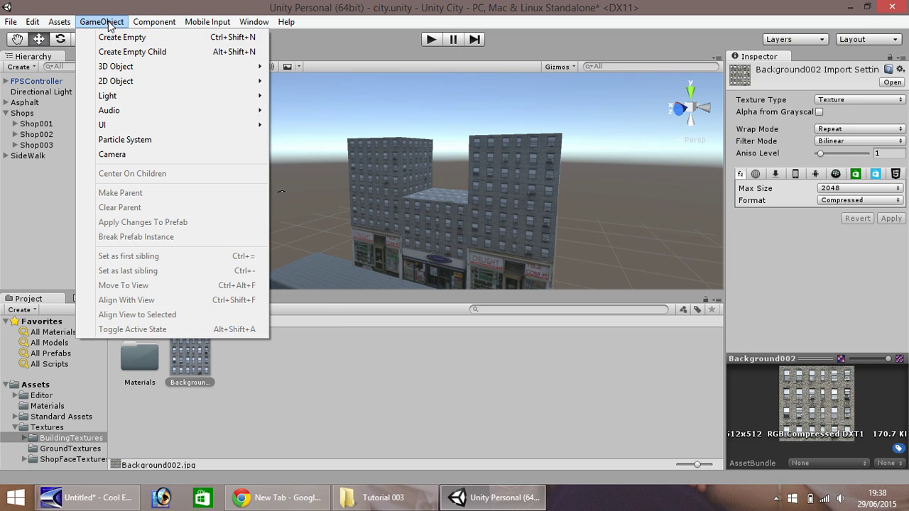
mouse_move(109, 68)
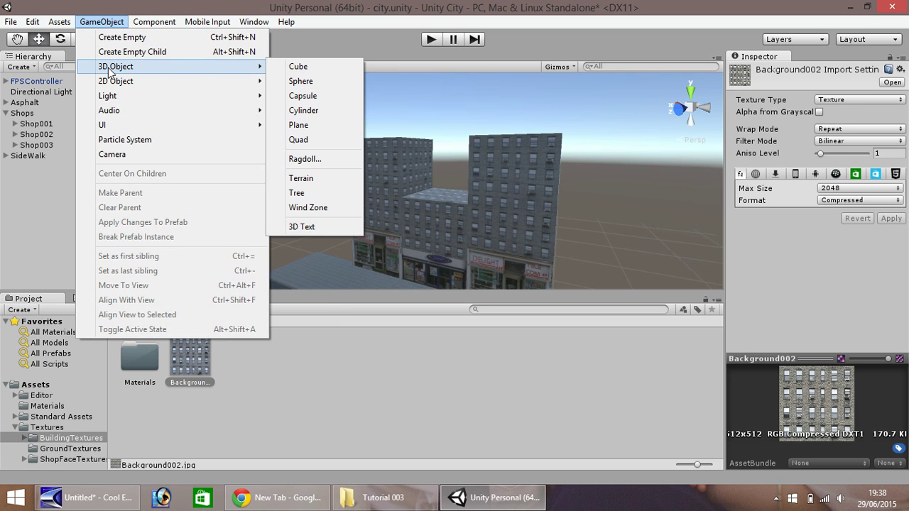
click(308, 69)
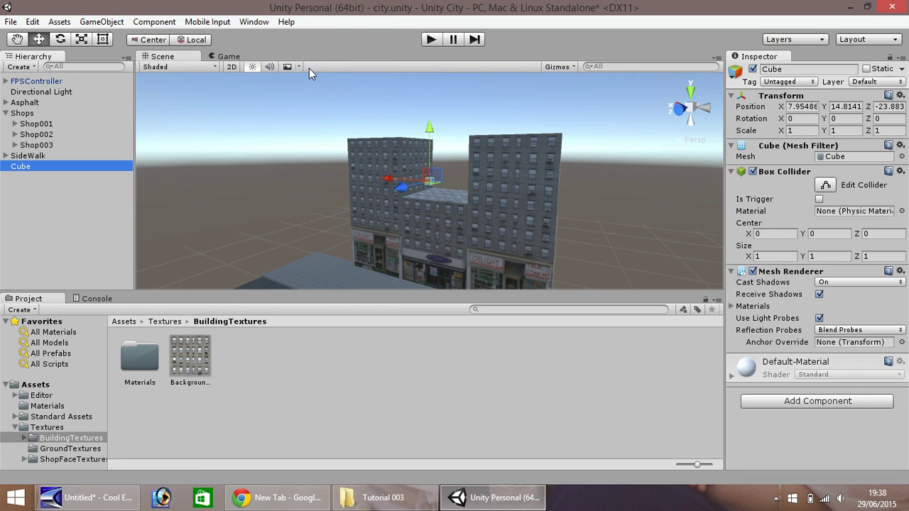
click(801, 107)
text(0)
key(Tab)
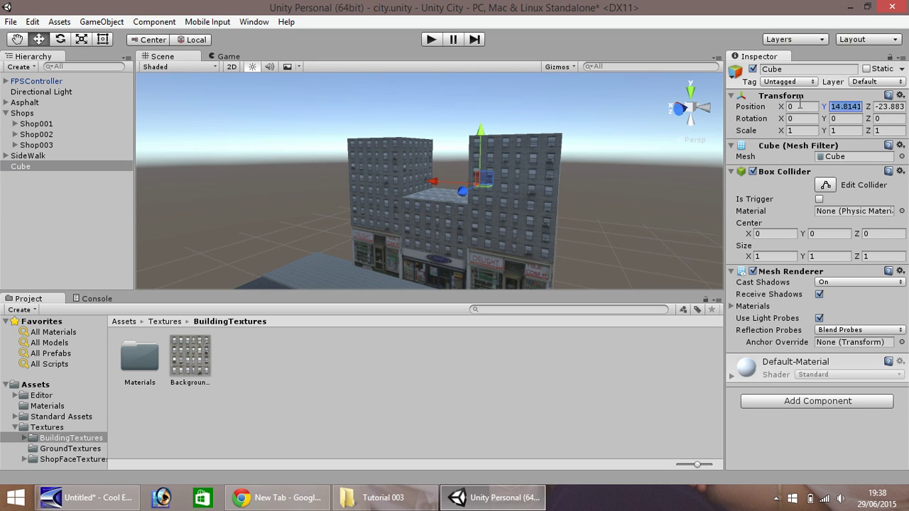
text(0)
key(Tab)
text(0)
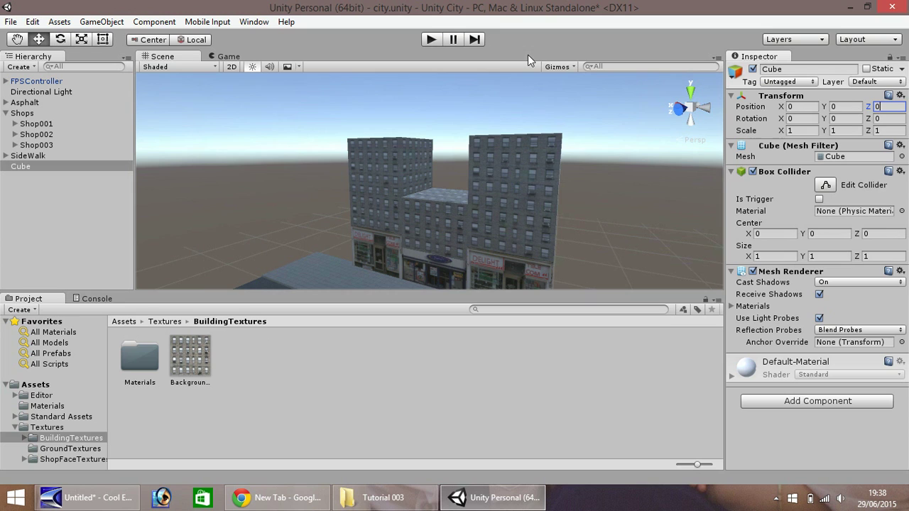
- Frame the Cube in the scene view and bring up the GameObject creation menu
click(22, 166)
double_click(22, 167)
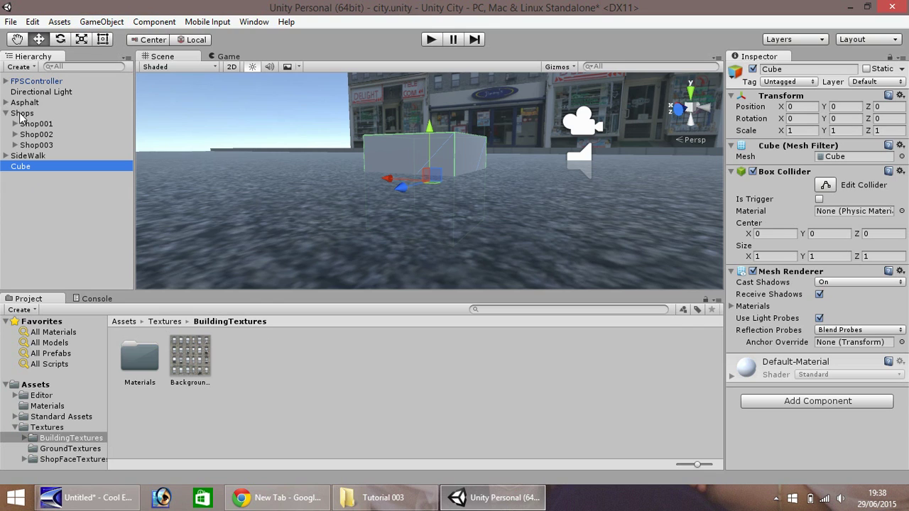
click(101, 24)
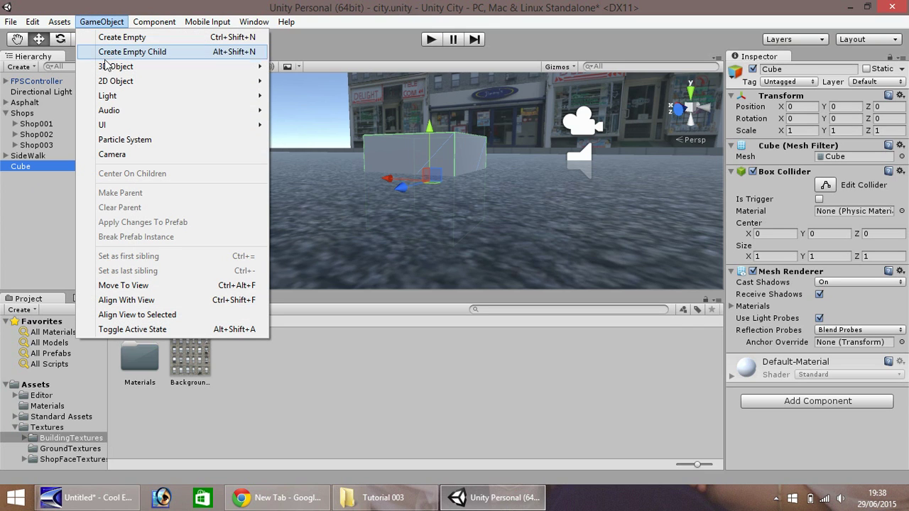
mouse_move(106, 66)
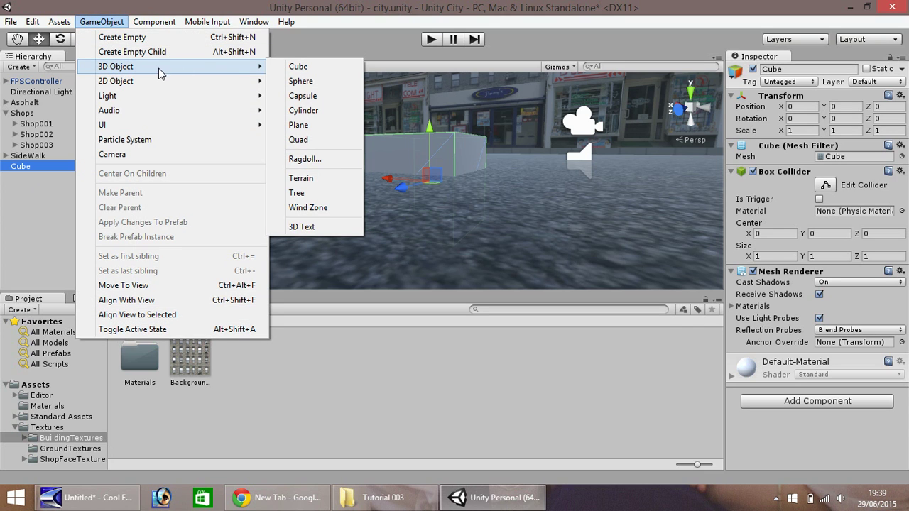
- Create an empty object named BackgroundBuildings
click(121, 39)
right_click(29, 179)
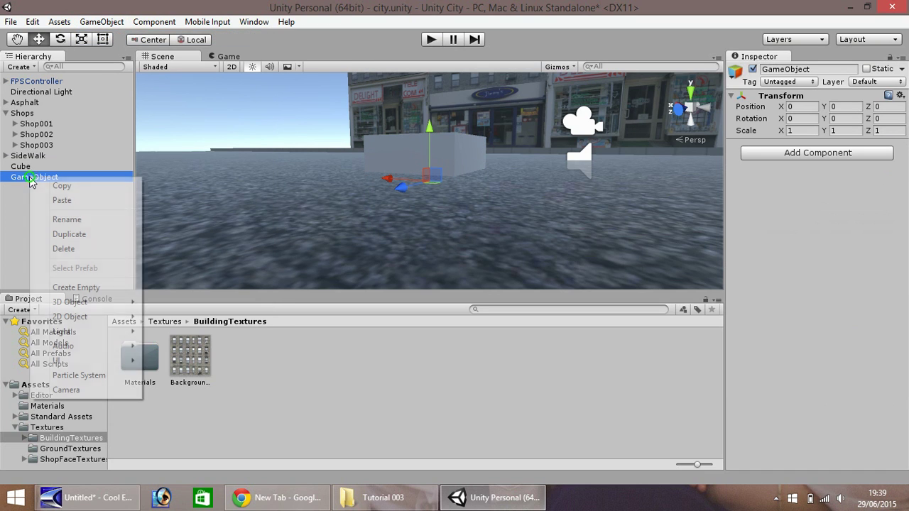
click(71, 221)
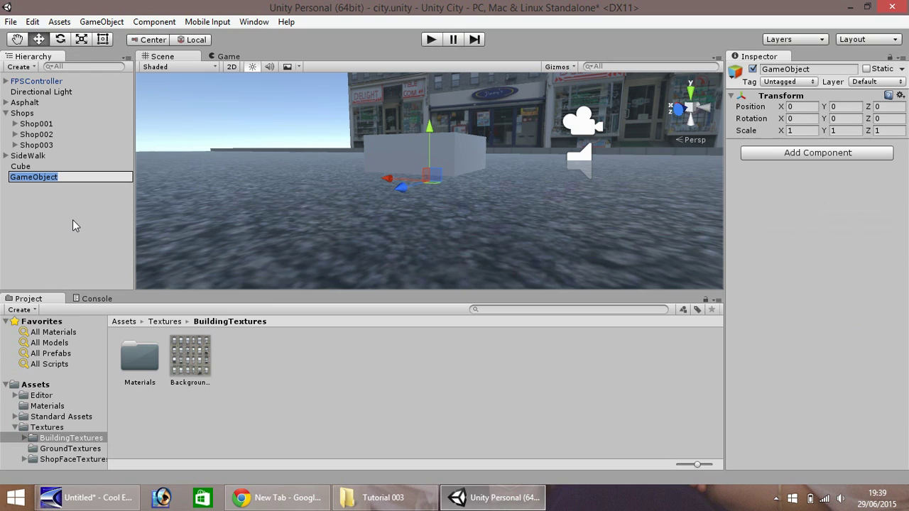
text(B)
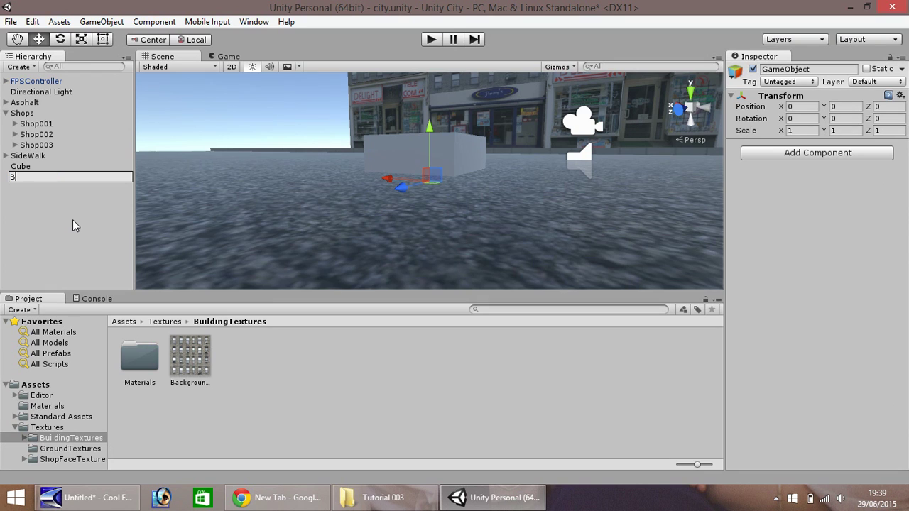
text(ackground)
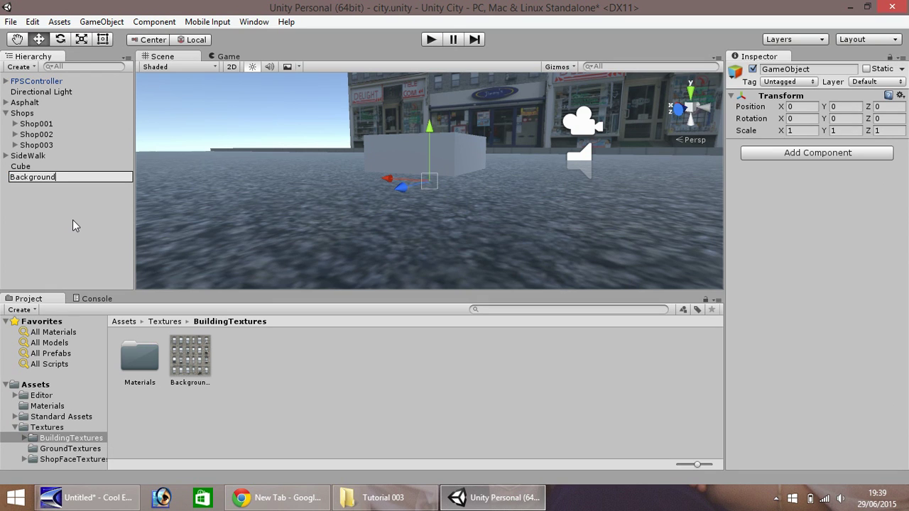
text(Buildings)
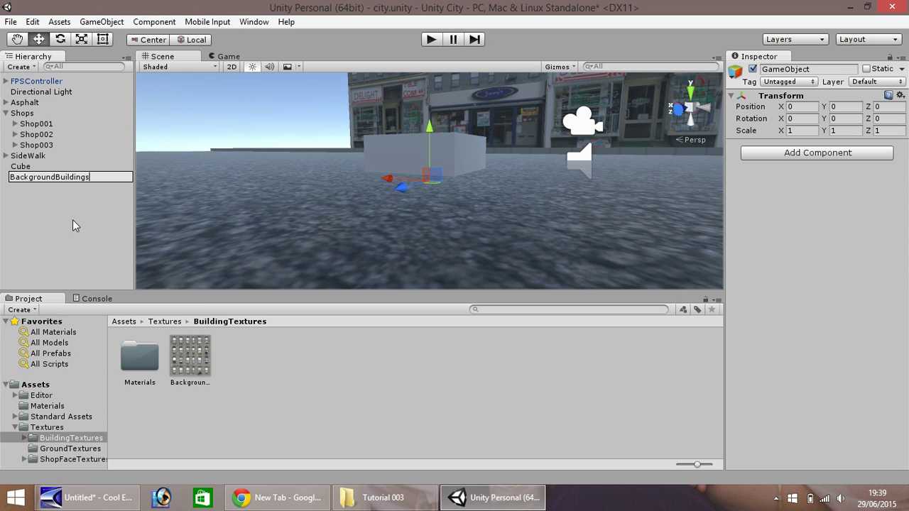
key(Return)
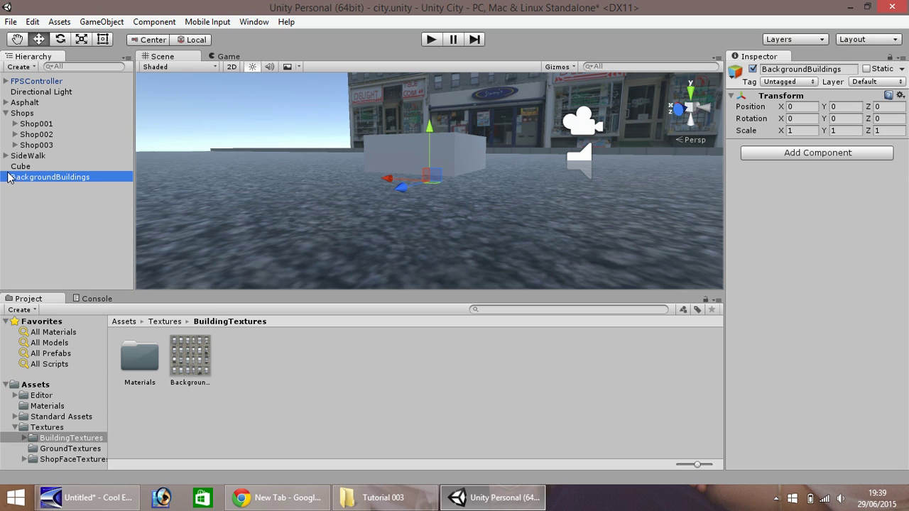
- Nest the Cube under BackgroundBuildings and rename it BackTower001
drag(12, 168, 32, 183)
right_click(32, 178)
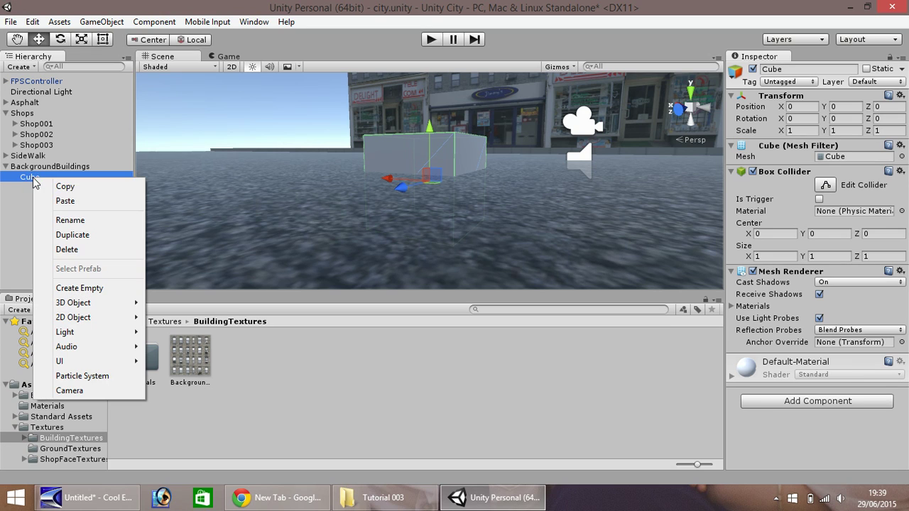
click(84, 223)
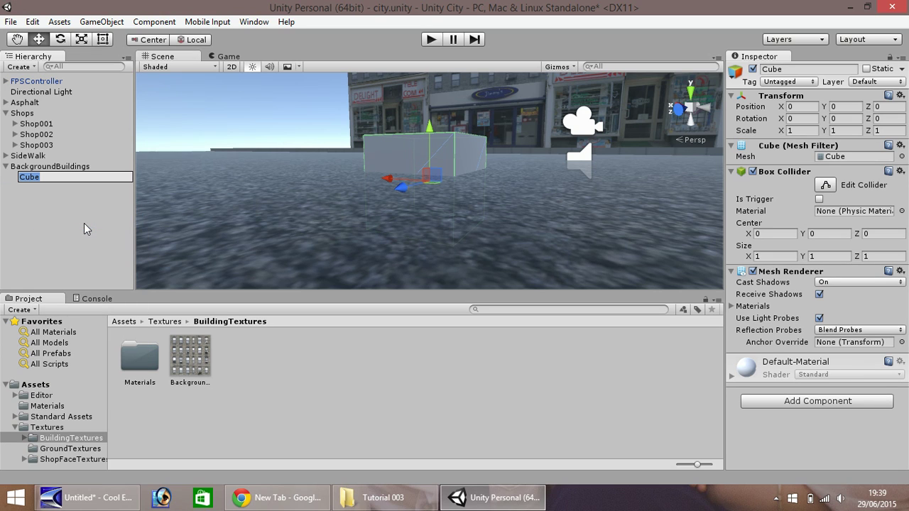
text(BackTower001)
key(Return)
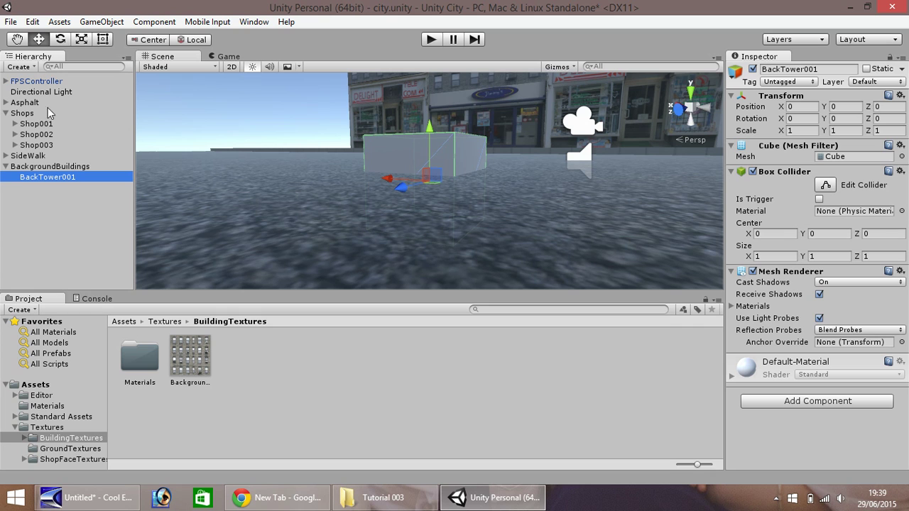
- Scale BackTower001 to X 10, Y 15 and Z 10 in the Inspector
scroll(215, 159, down, 3)
middle_click(306, 162)
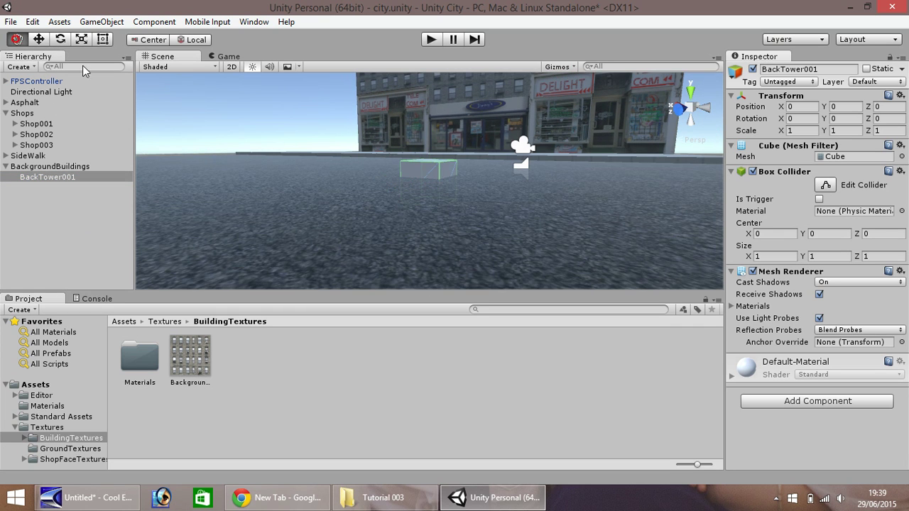
middle_drag(286, 165, 251, 235)
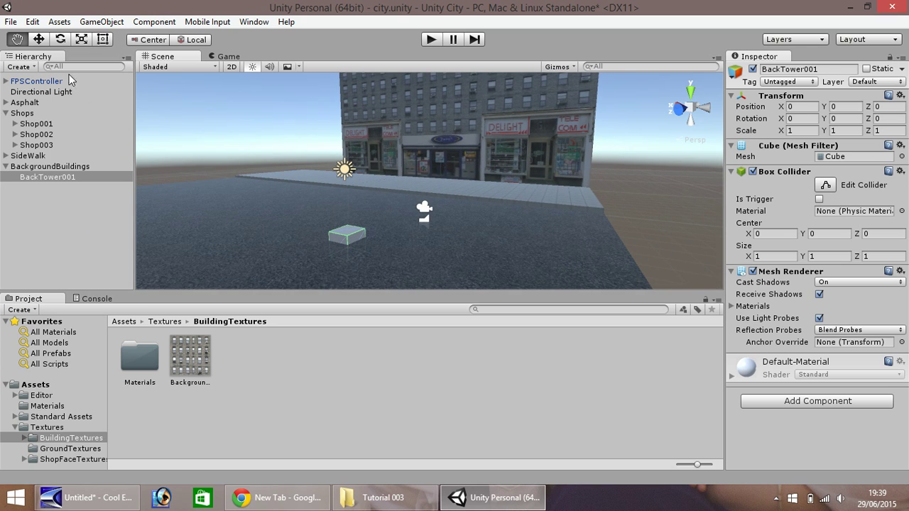
click(39, 41)
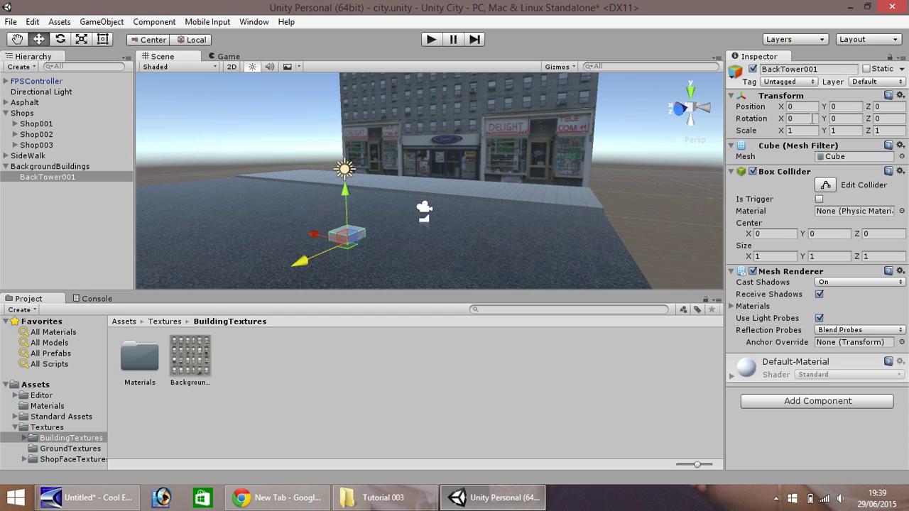
click(797, 131)
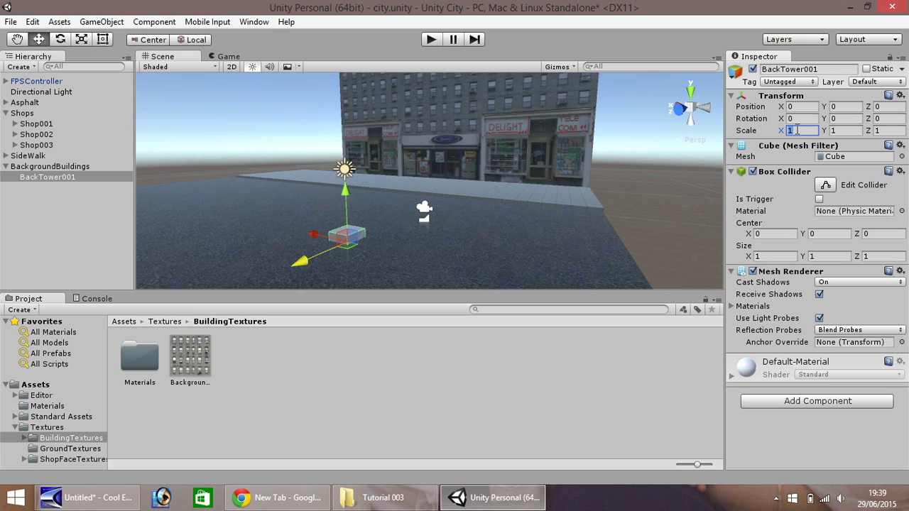
text(10)
key(Tab)
key(Tab)
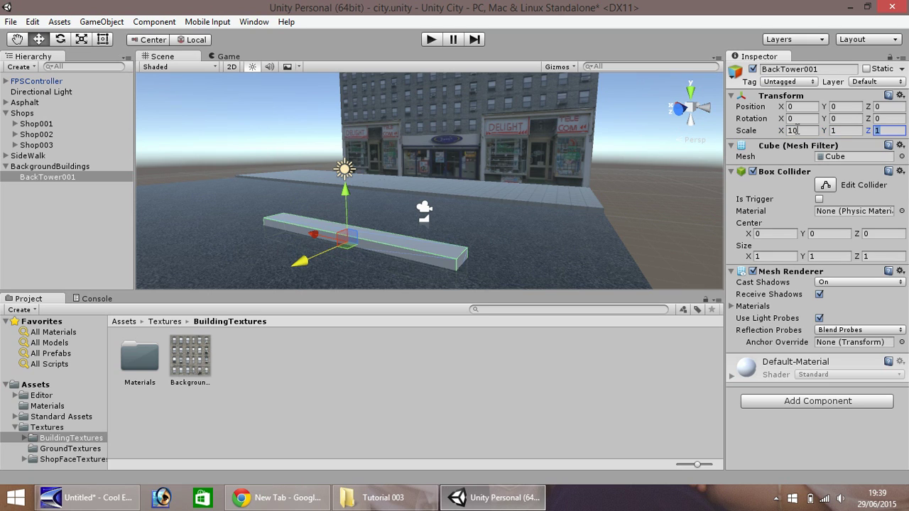
text(10)
key(shift+Tab)
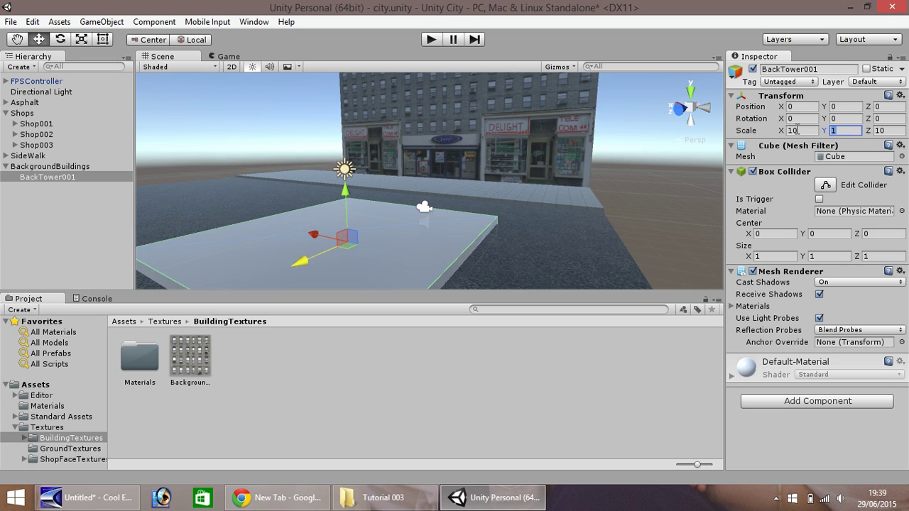
text(15)
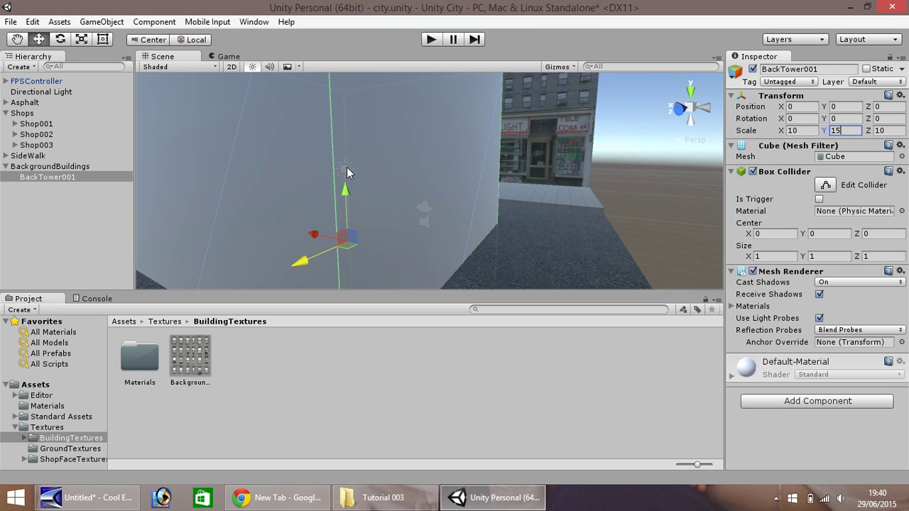
scroll(347, 173, down, 5)
scroll(206, 193, down, 1)
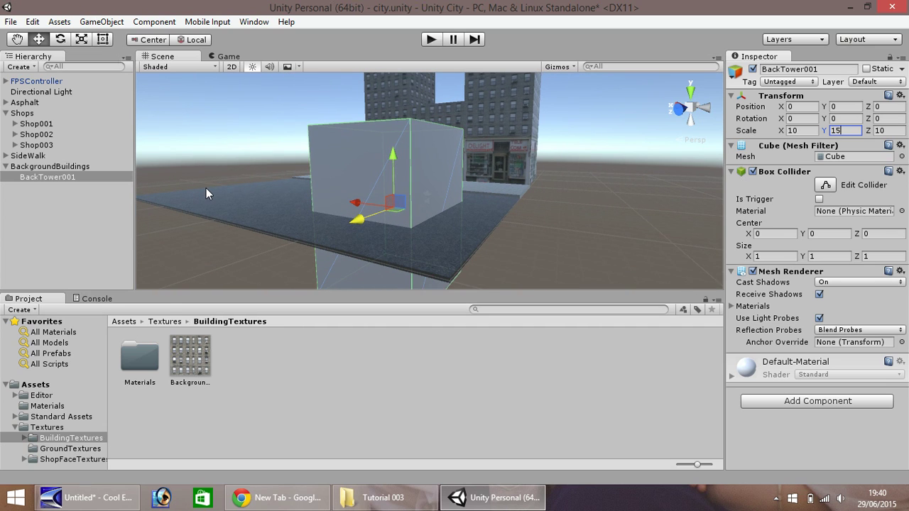
- Apply the Background002 building texture to the tower and push it back behind the shops
drag(186, 368, 349, 163)
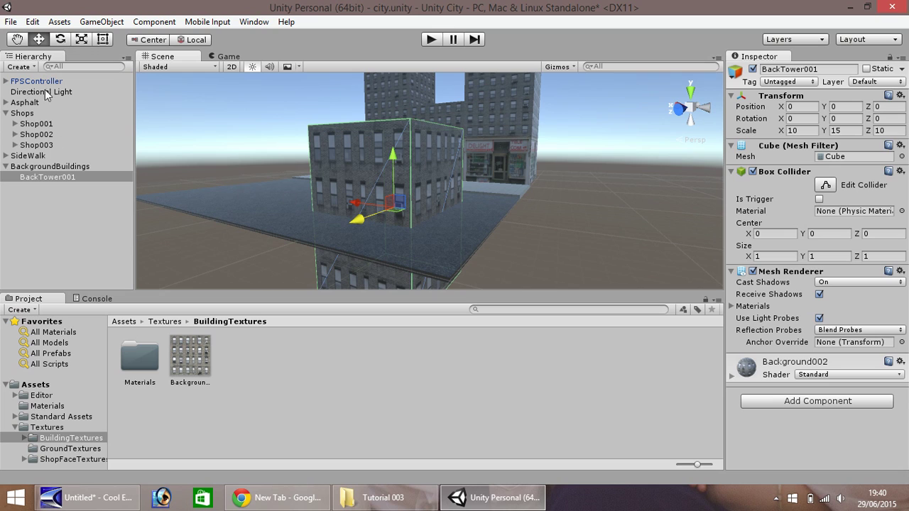
drag(359, 221, 647, 98)
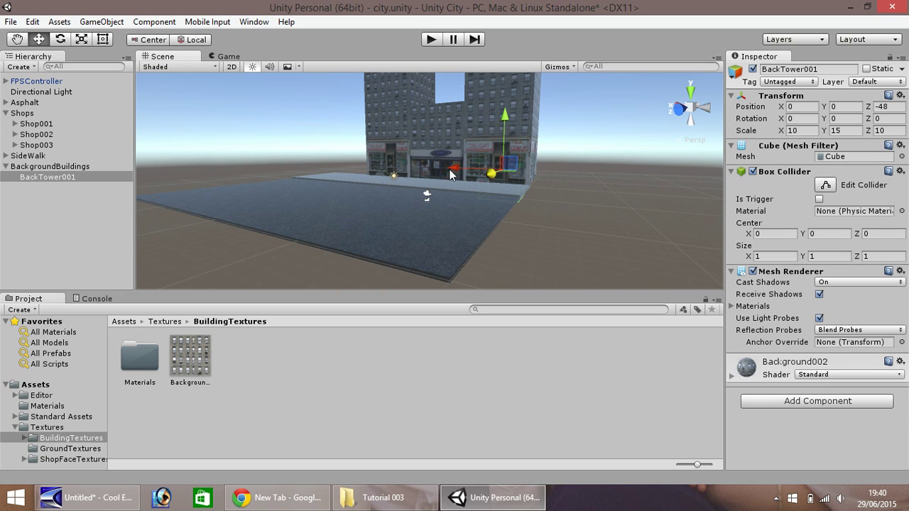
drag(455, 169, 234, 144)
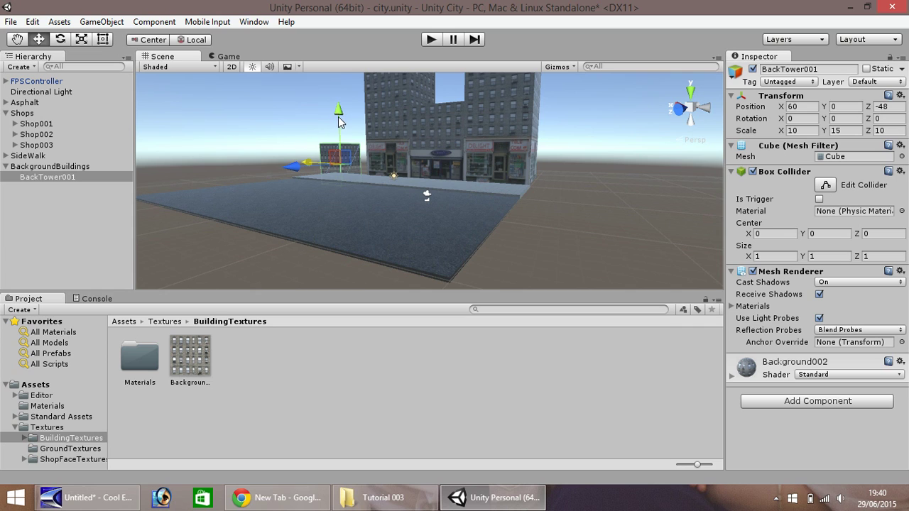
drag(339, 123, 338, 77)
- Reposition the tower beside the buildings at -7, 12, -48
click(17, 39)
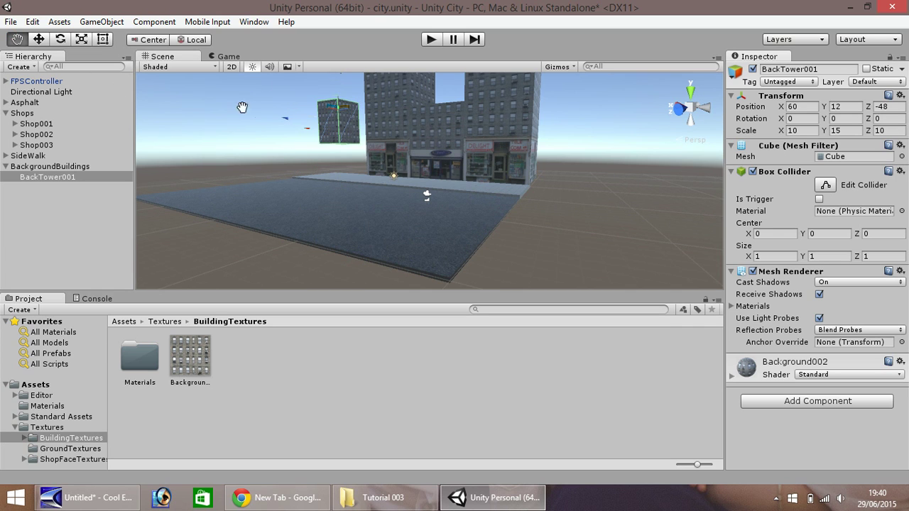
alt+drag(267, 119, 152, 206)
click(38, 40)
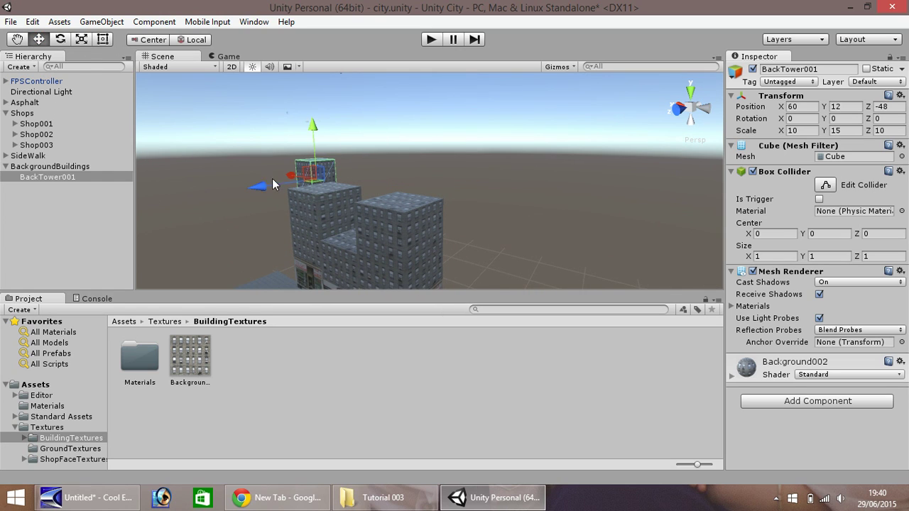
drag(291, 178, 387, 211)
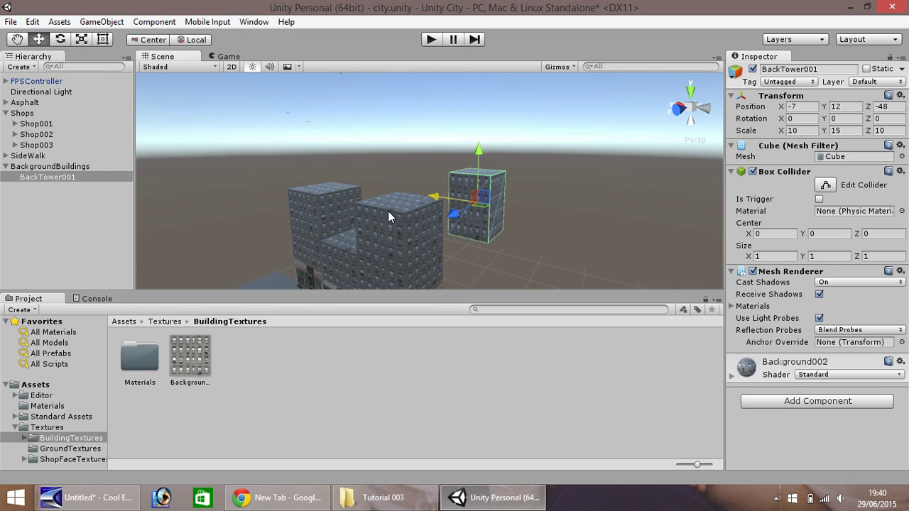
- Duplicate BackTower001 as BackTower002 and raise it on top to -7, 31, -50
click(77, 176)
key(ctrl+d)
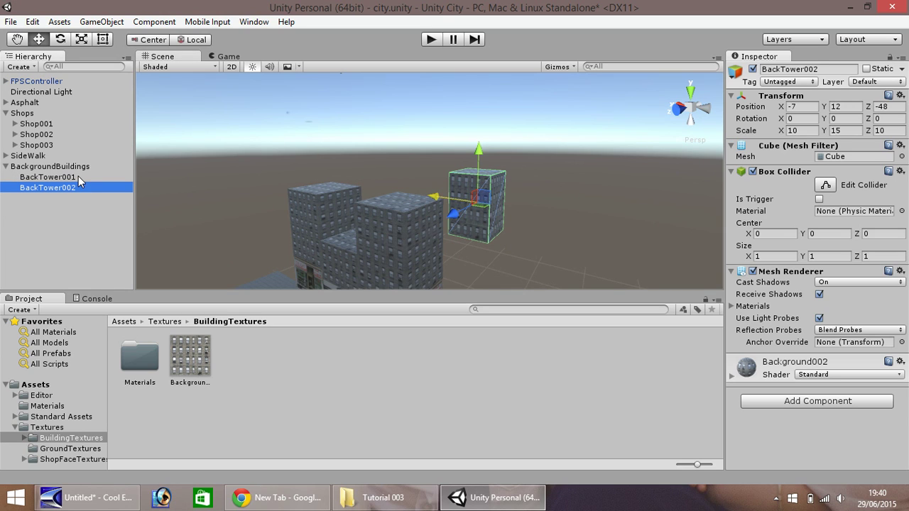
drag(475, 165, 477, 102)
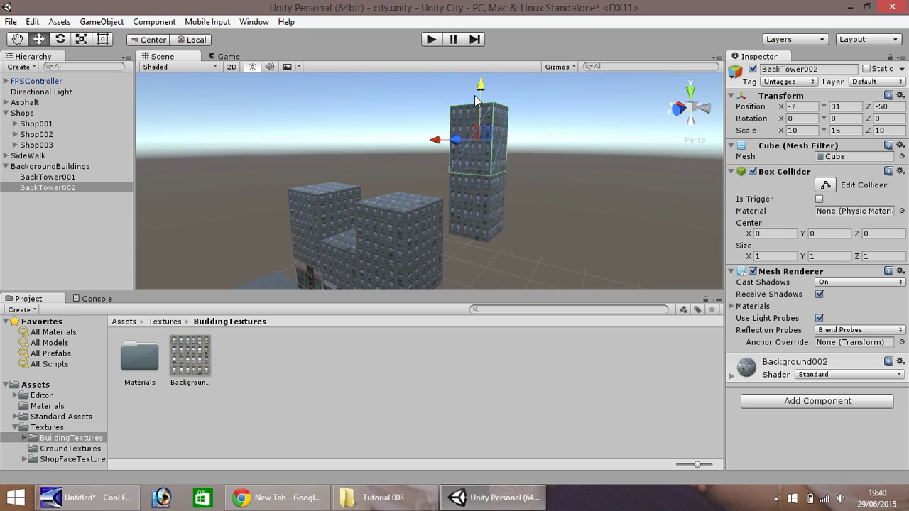
- Play-test the street, walking back and sideways to view the stacked towers, then stop
click(433, 40)
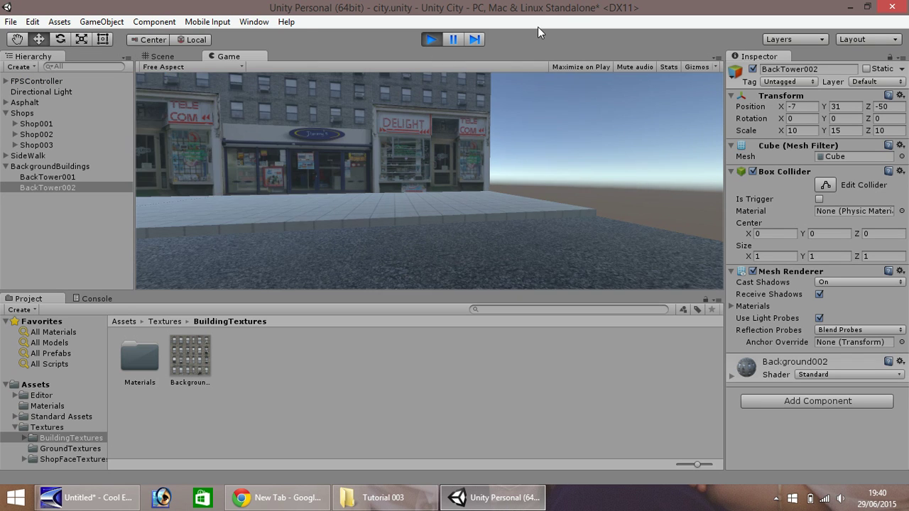
key(s)
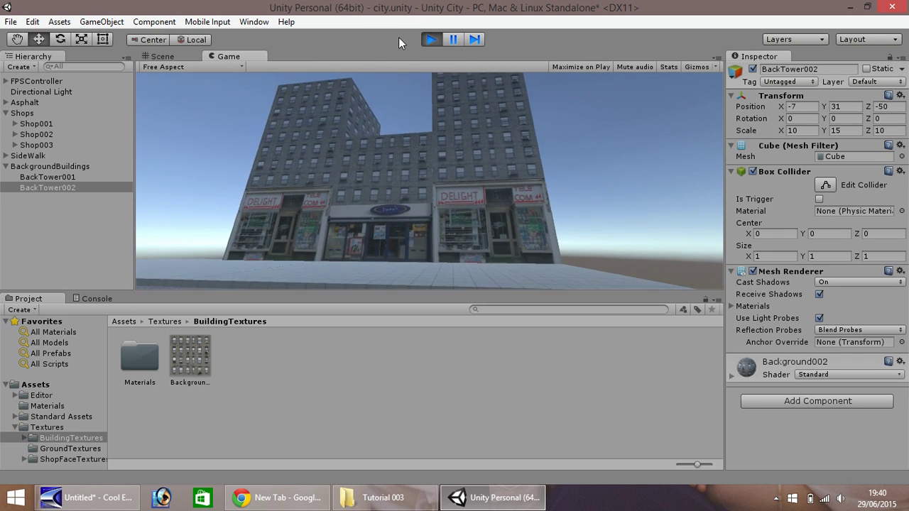
key(s)
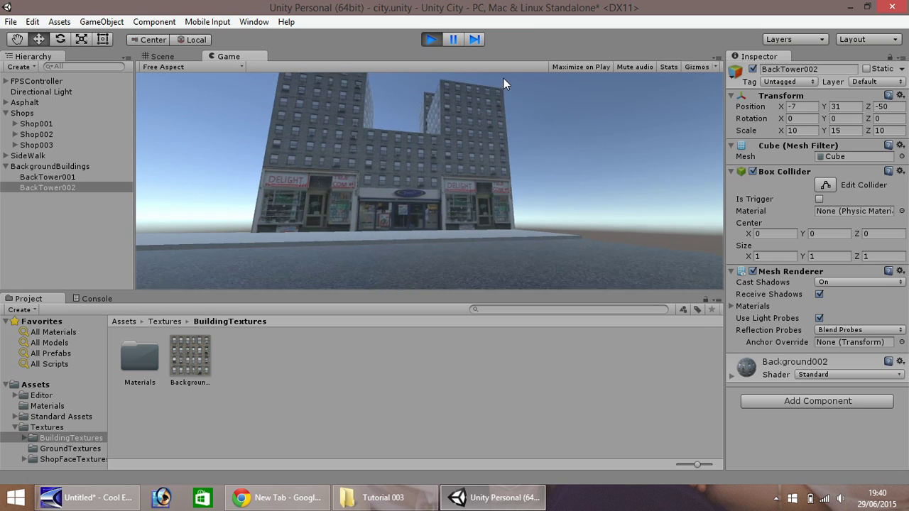
key(s)
key(a)
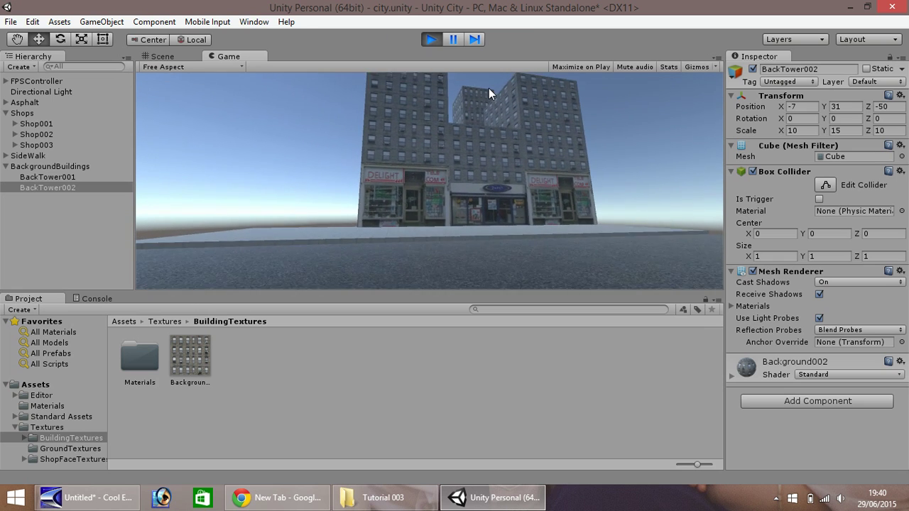
key(d)
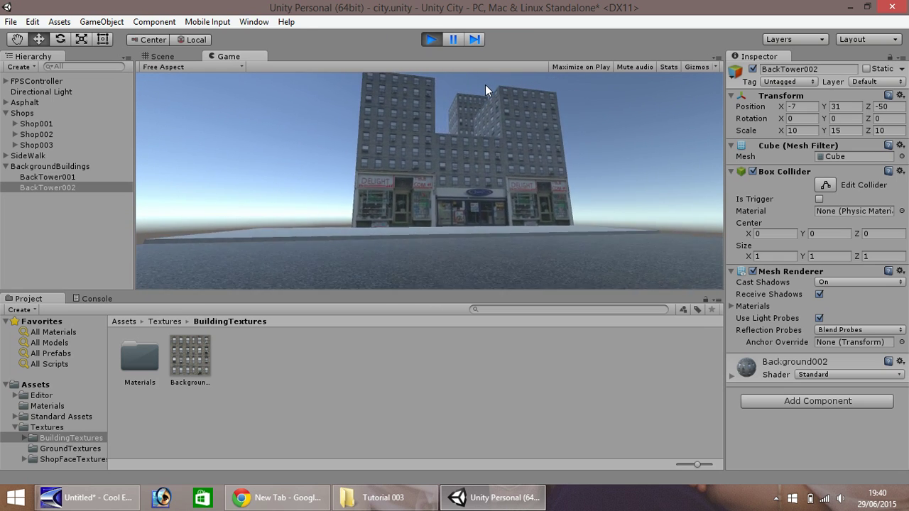
key(d)
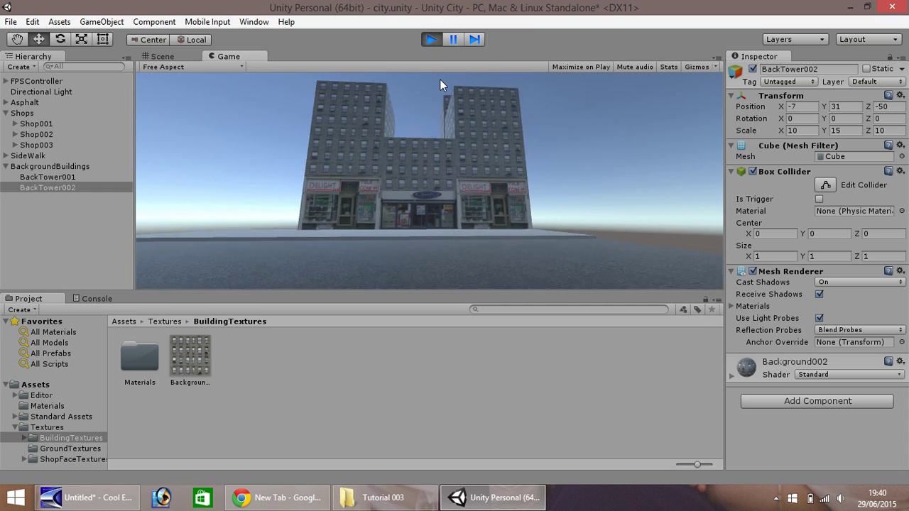
key(d)
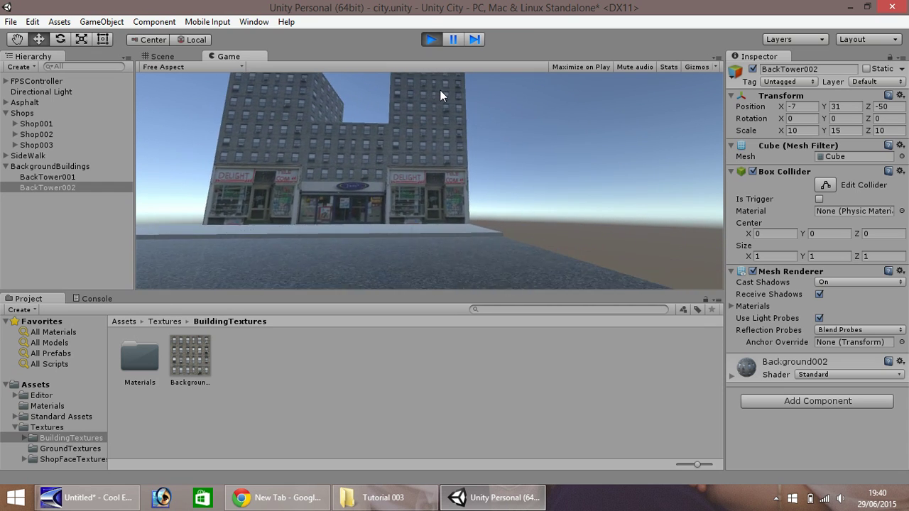
click(432, 40)
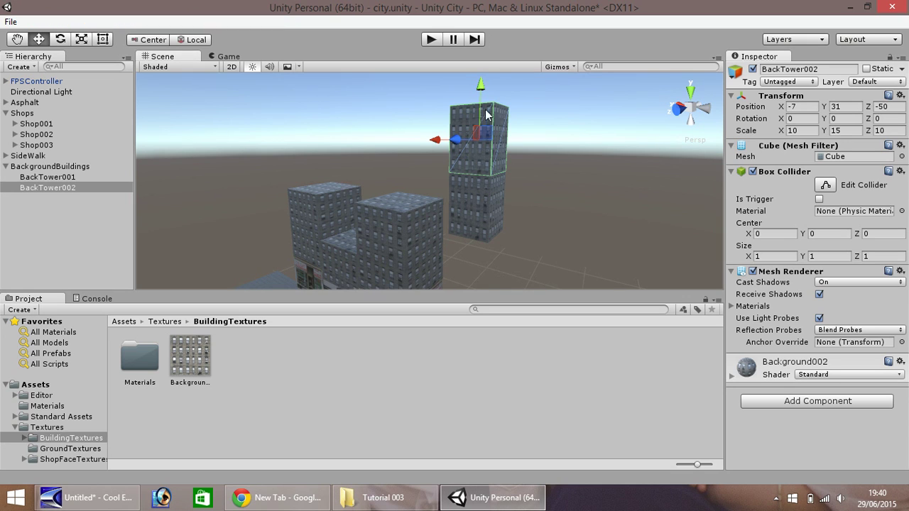
- Duplicate BackTower002 into BackTower003 raised to -7, 46, -50, then play-test briefly
key(ctrl+d)
drag(480, 85, 472, 28)
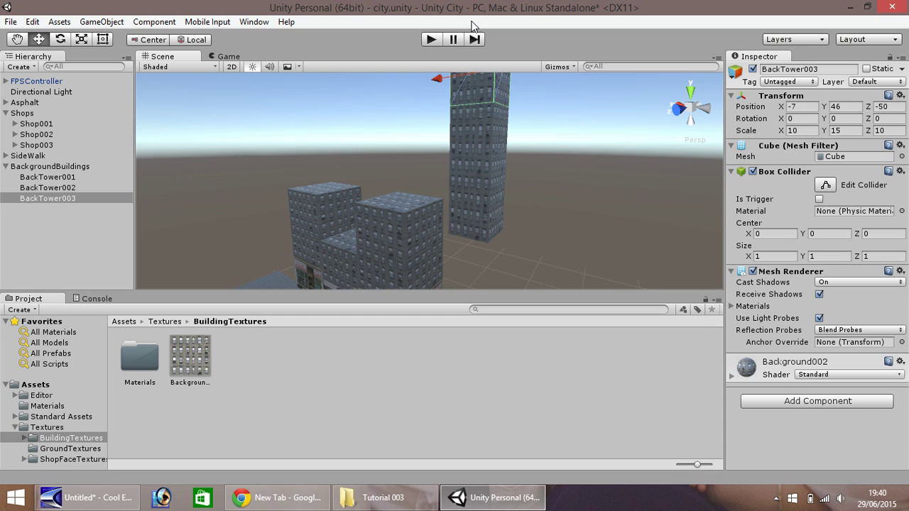
click(430, 40)
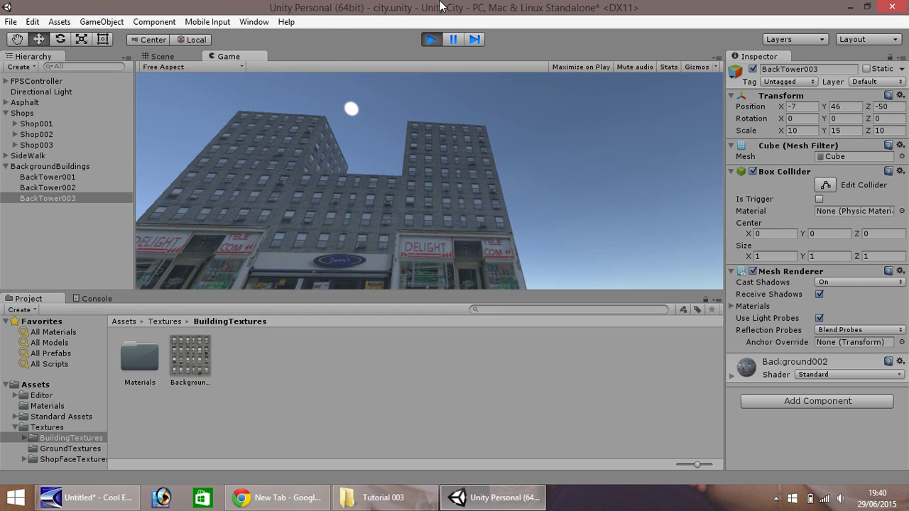
key(w)
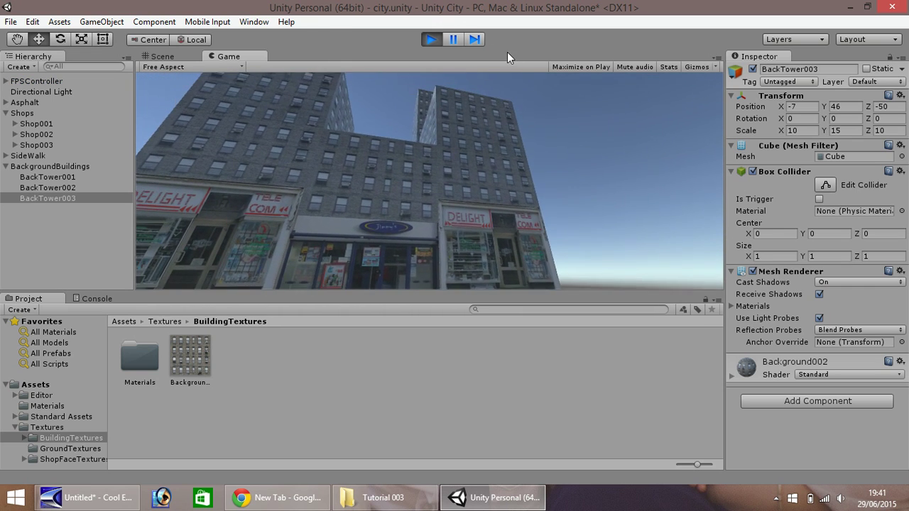
key(a)
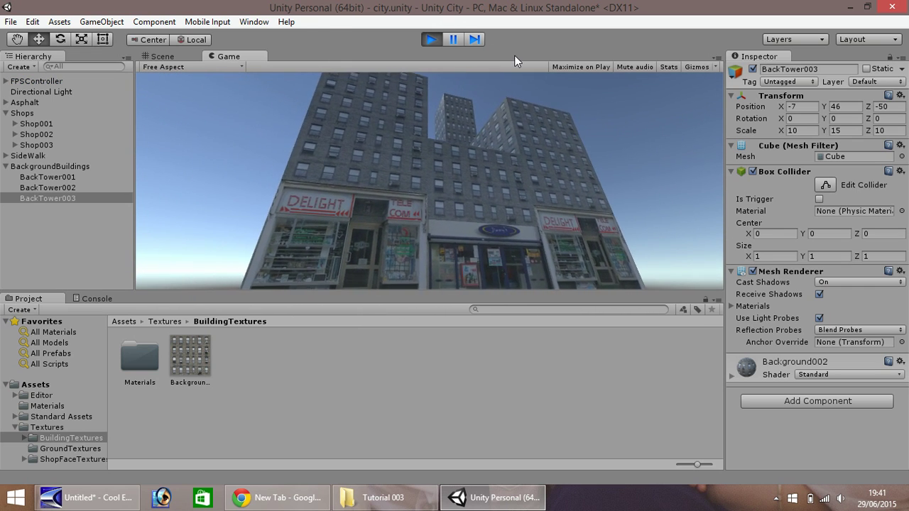
click(428, 39)
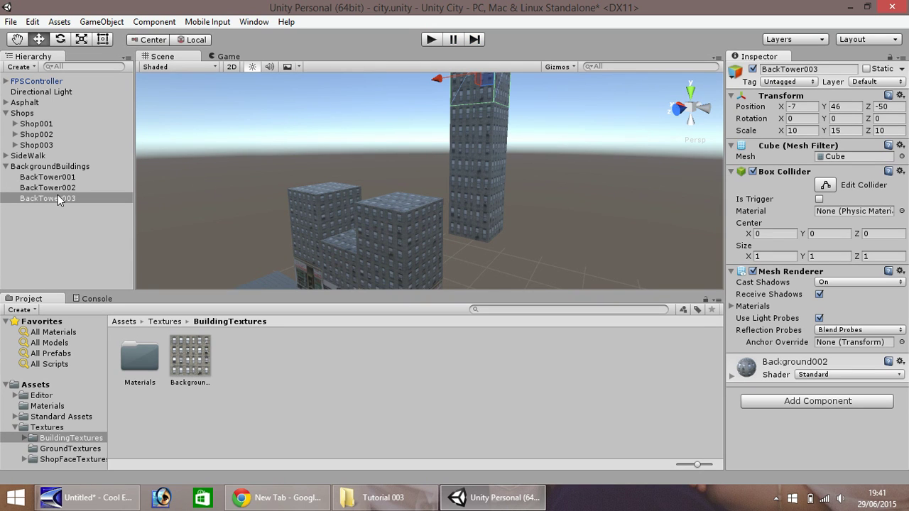
- Rename BackTower002 to BackTower001_2 in the Hierarchy
click(43, 186)
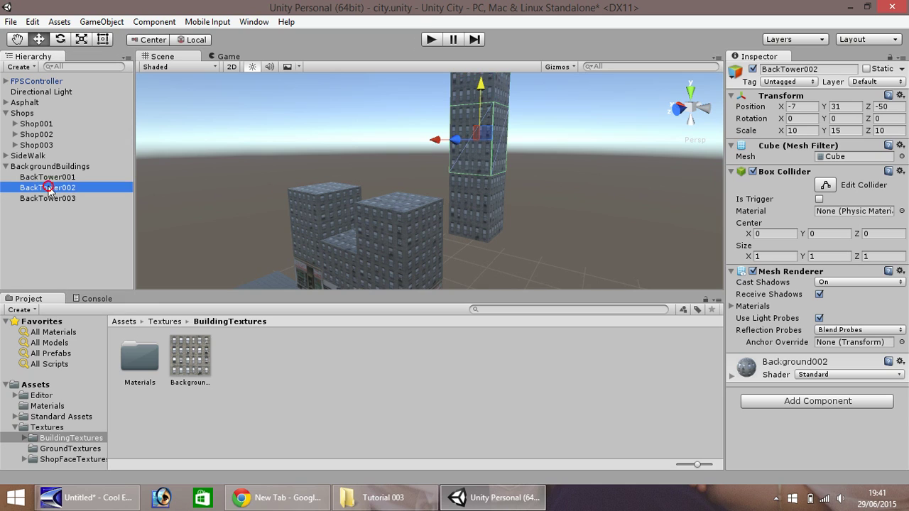
right_click(47, 187)
click(96, 230)
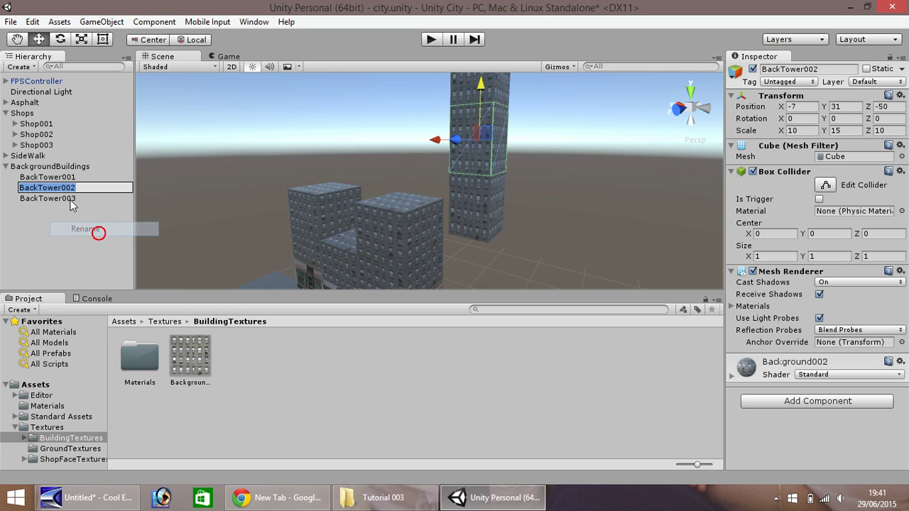
drag(71, 186, 83, 187)
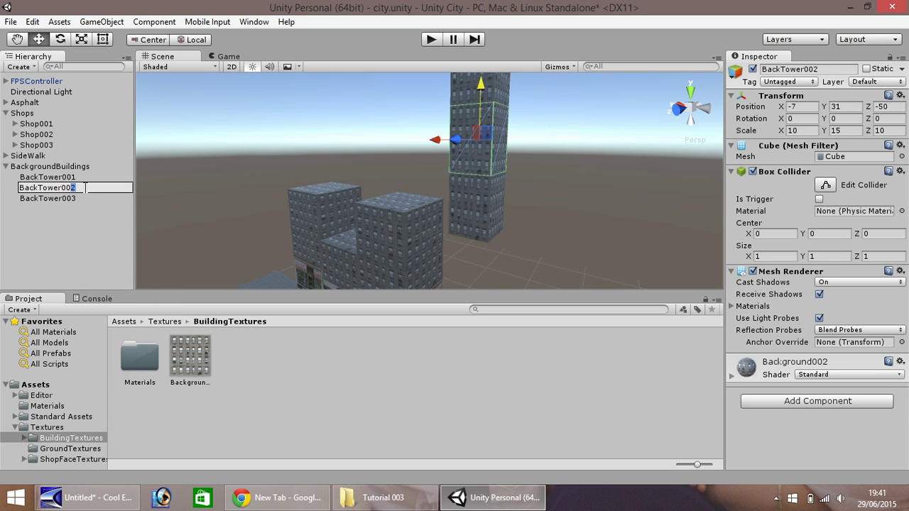
text(1_2)
key(Return)
- Rename BackTower003 to BackTower001_3 and nest both upper cubes under BackTower001
right_click(71, 198)
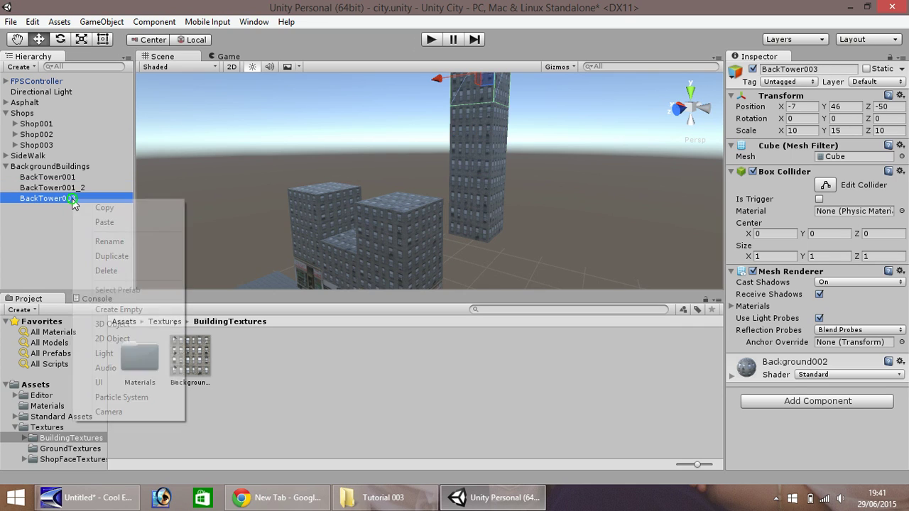
click(122, 245)
drag(71, 199, 86, 201)
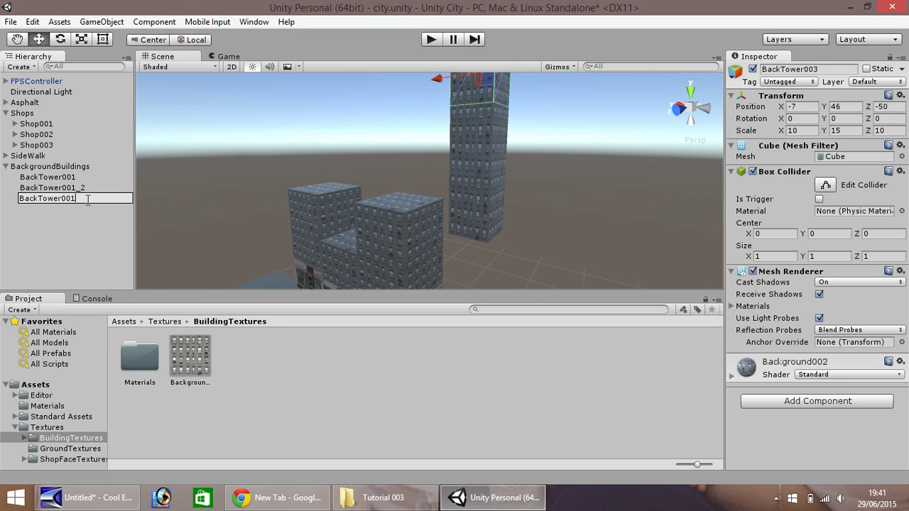
text(1_3)
key(Return)
drag(51, 186, 69, 177)
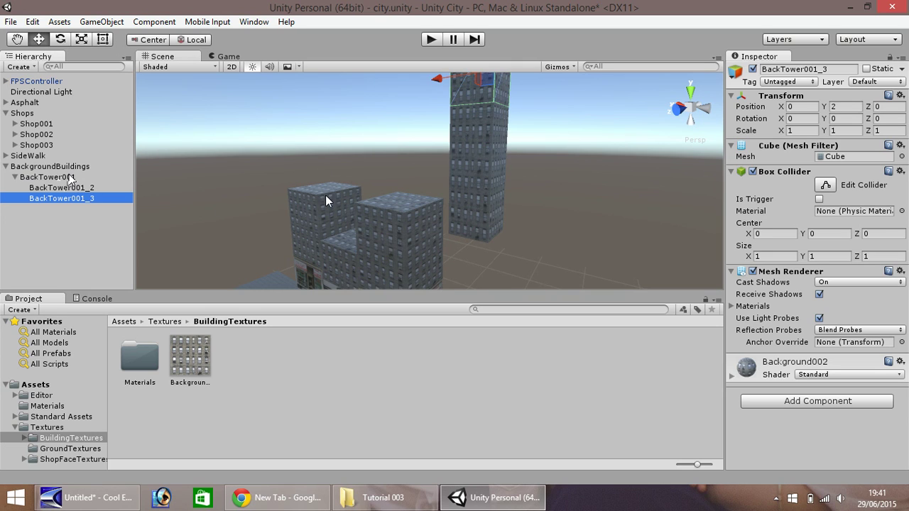
- Collapse the BackgroundBuildings group in the Hierarchy
click(16, 39)
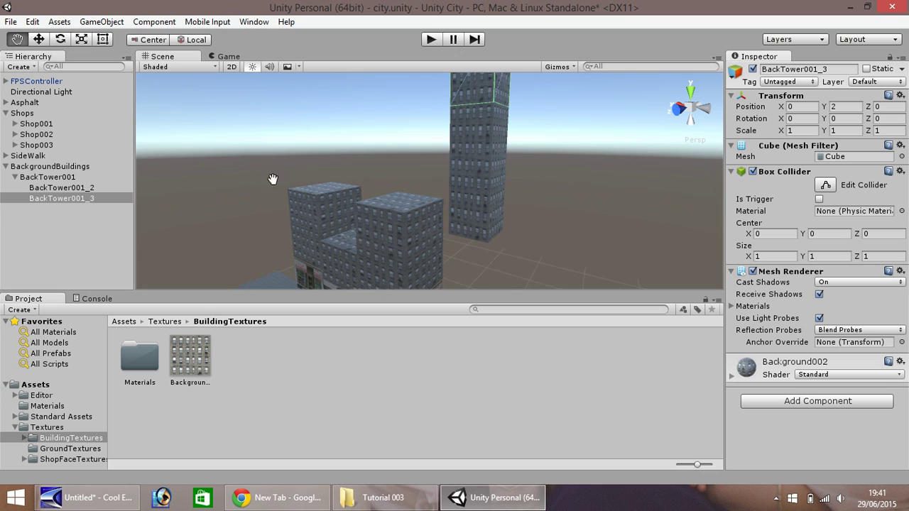
drag(273, 179, 503, 214)
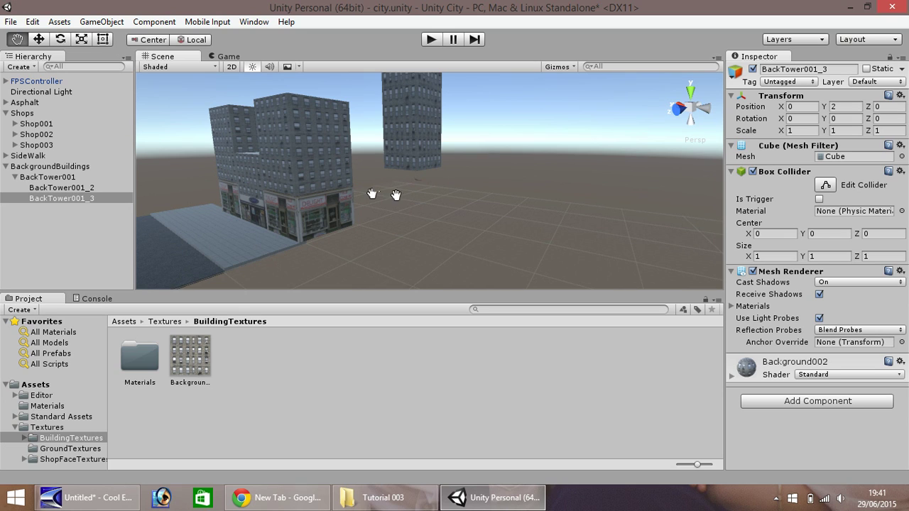
click(5, 167)
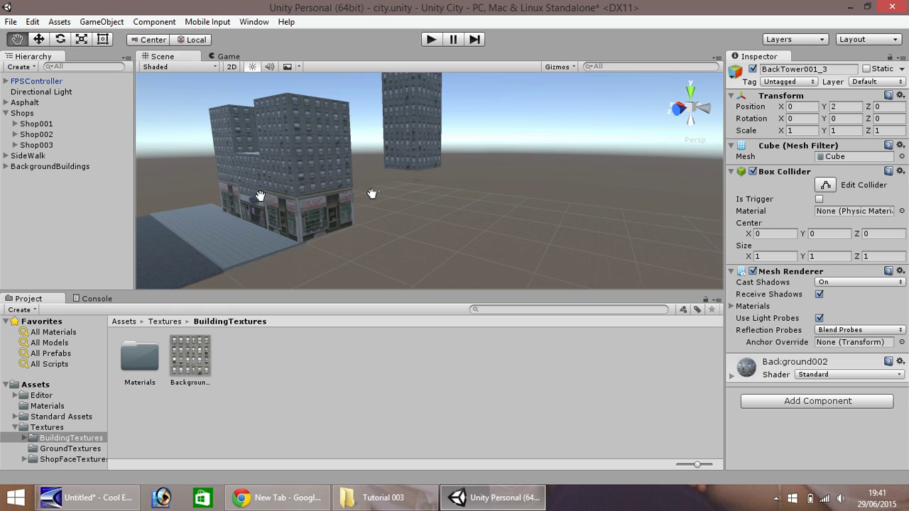
- Orbit and zoom the Scene view to face the finished tower block head-on
right_drag(259, 196, 412, 197)
scroll(470, 242, up, 3)
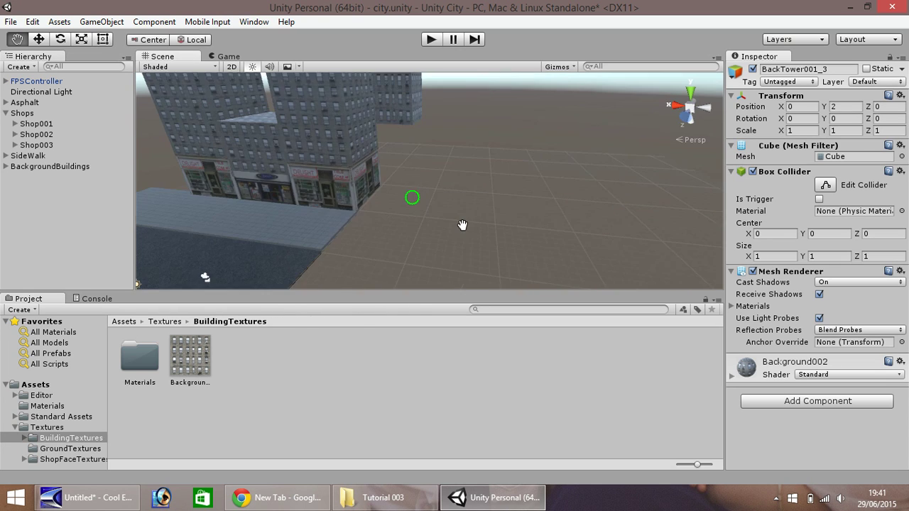
right_drag(462, 225, 528, 218)
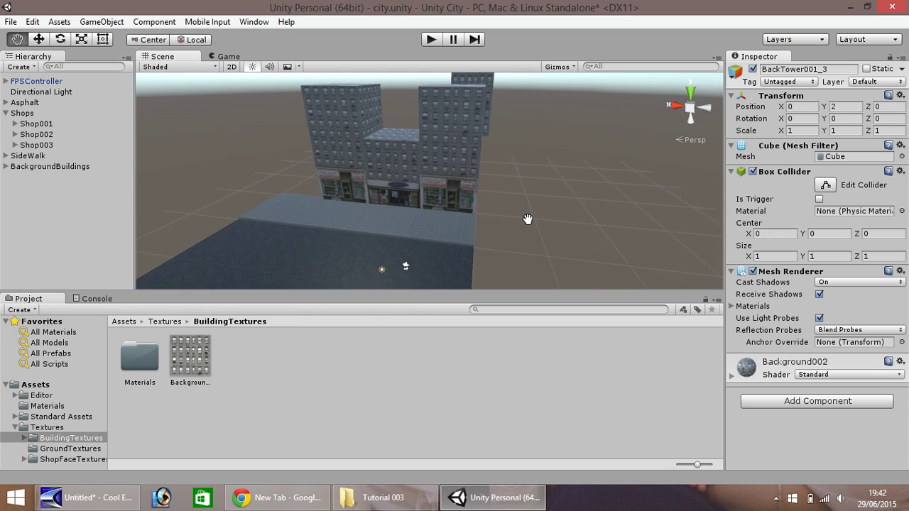
drag(528, 219, 553, 216)
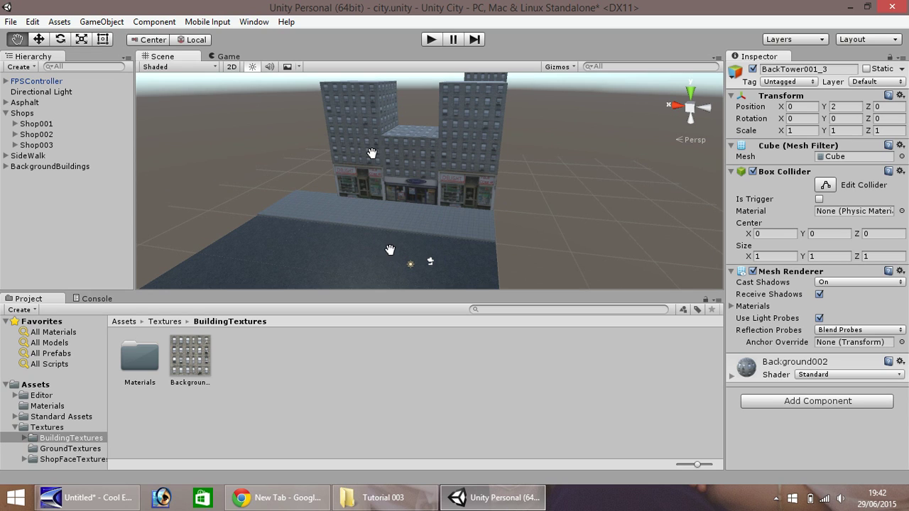
right_drag(401, 254, 431, 236)
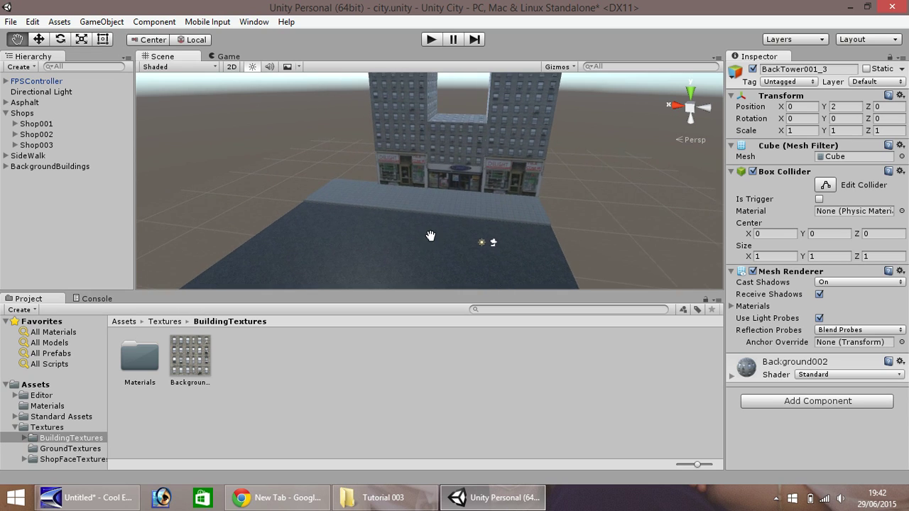
alt+drag(431, 236, 476, 240)
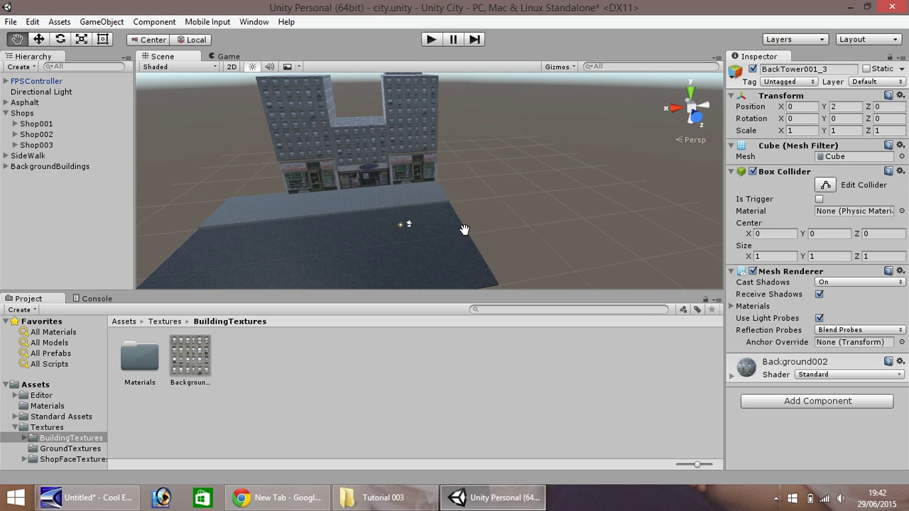